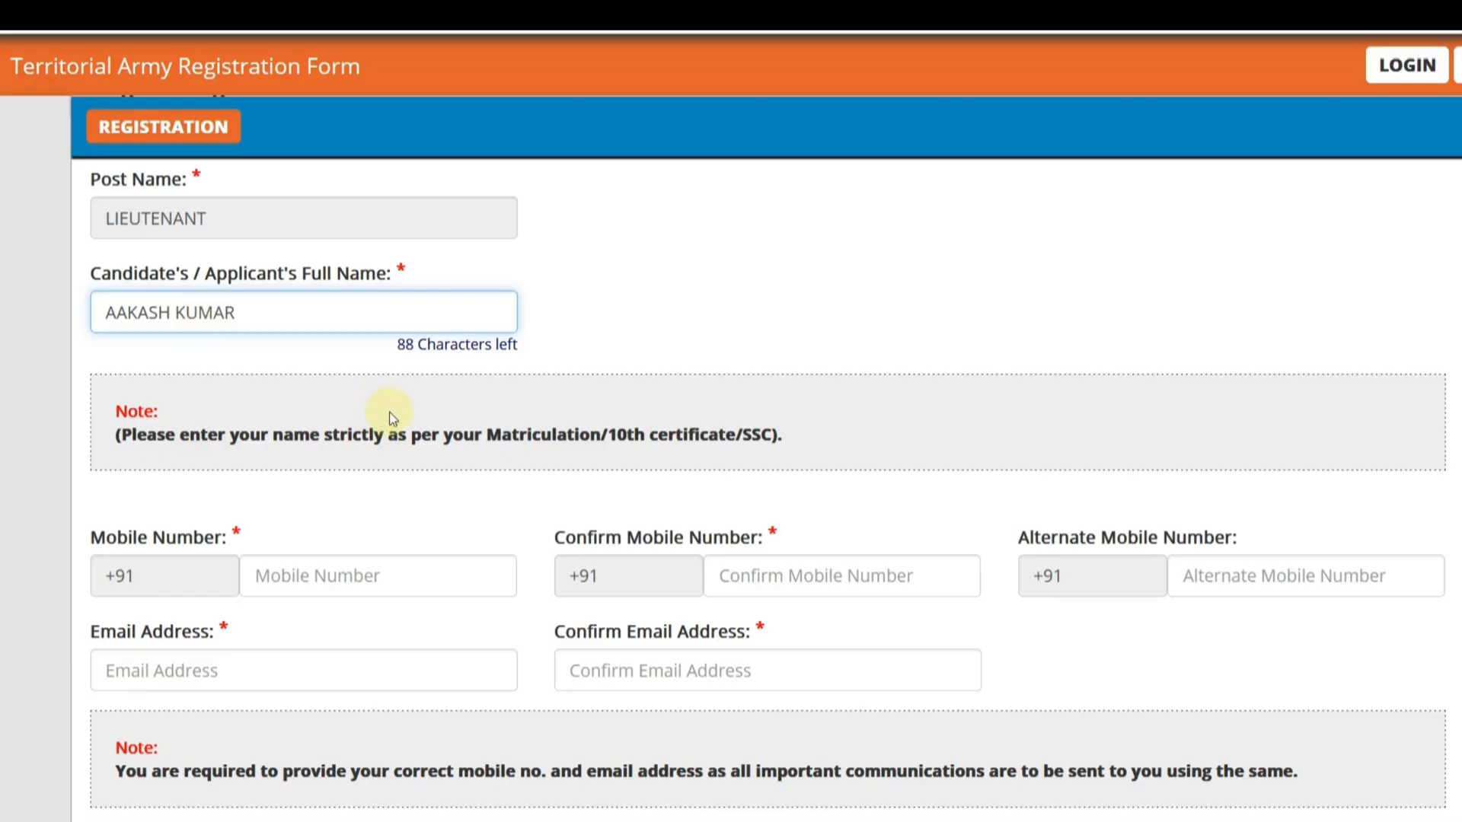
- Generate a one-time password for the registration, enter it in the OTP field and validate it
scroll(395, 413, "down", 3)
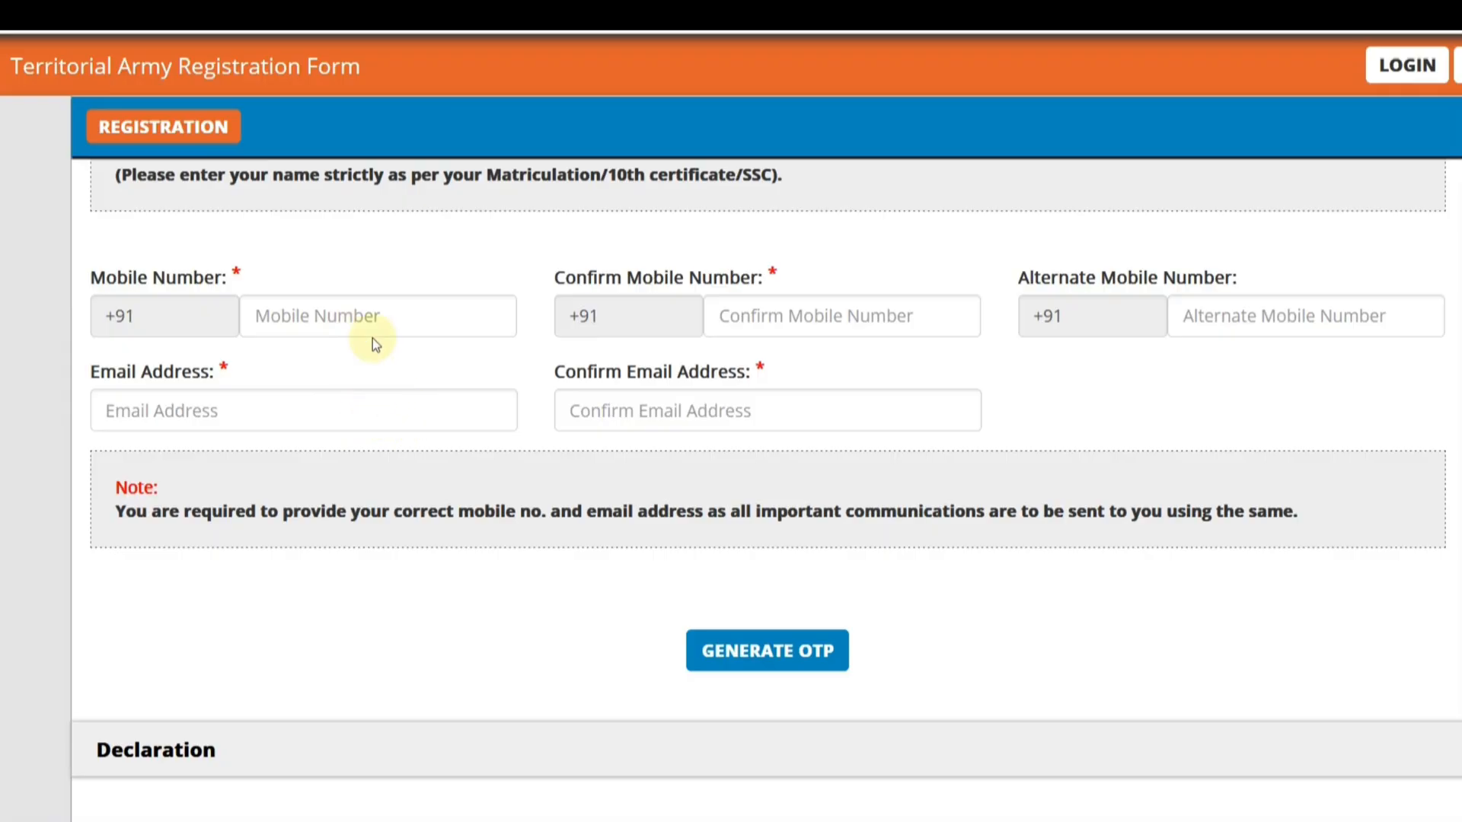
scroll(609, 457, "down", 2)
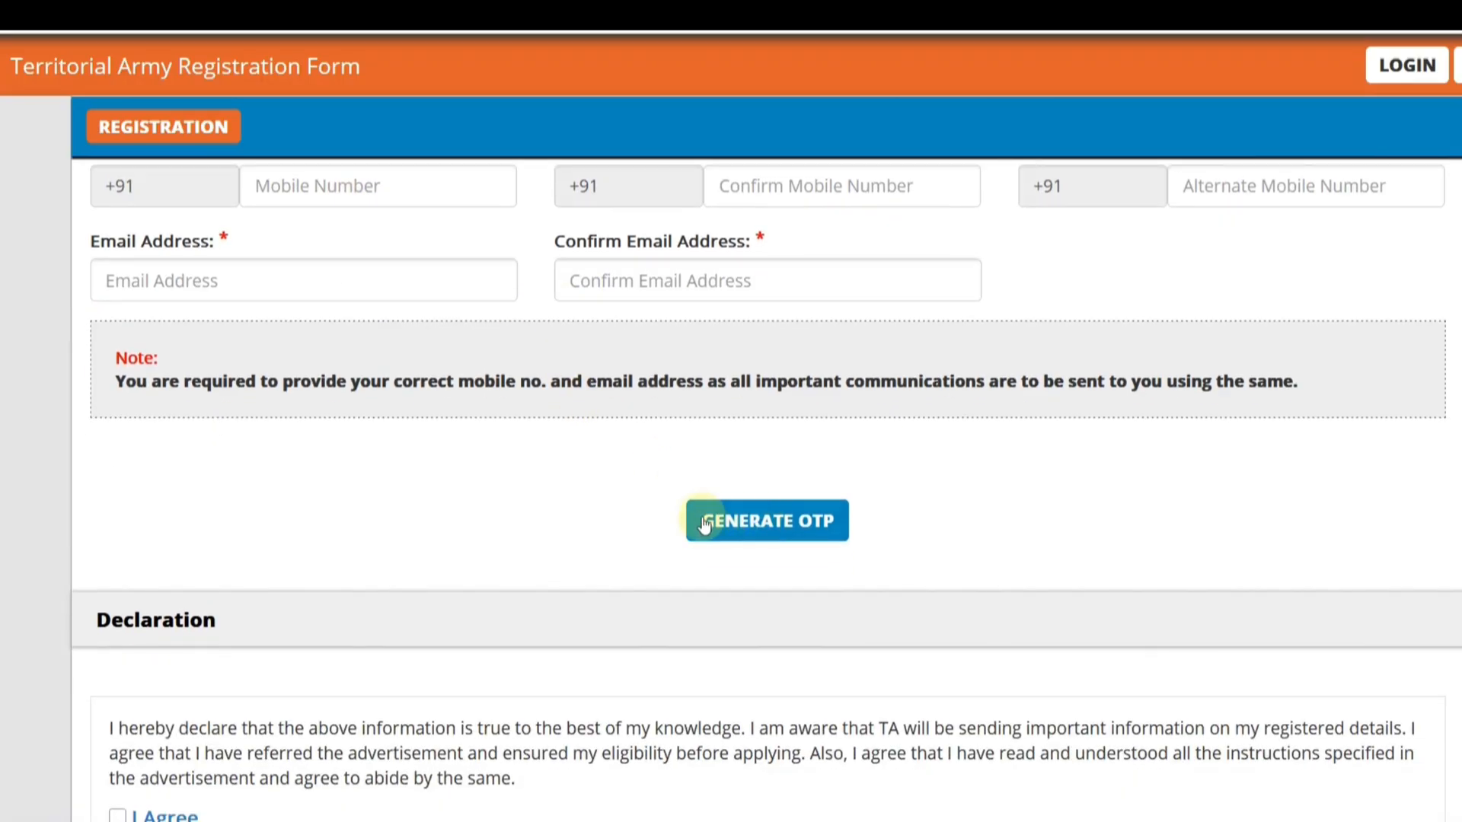
left_click(759, 546)
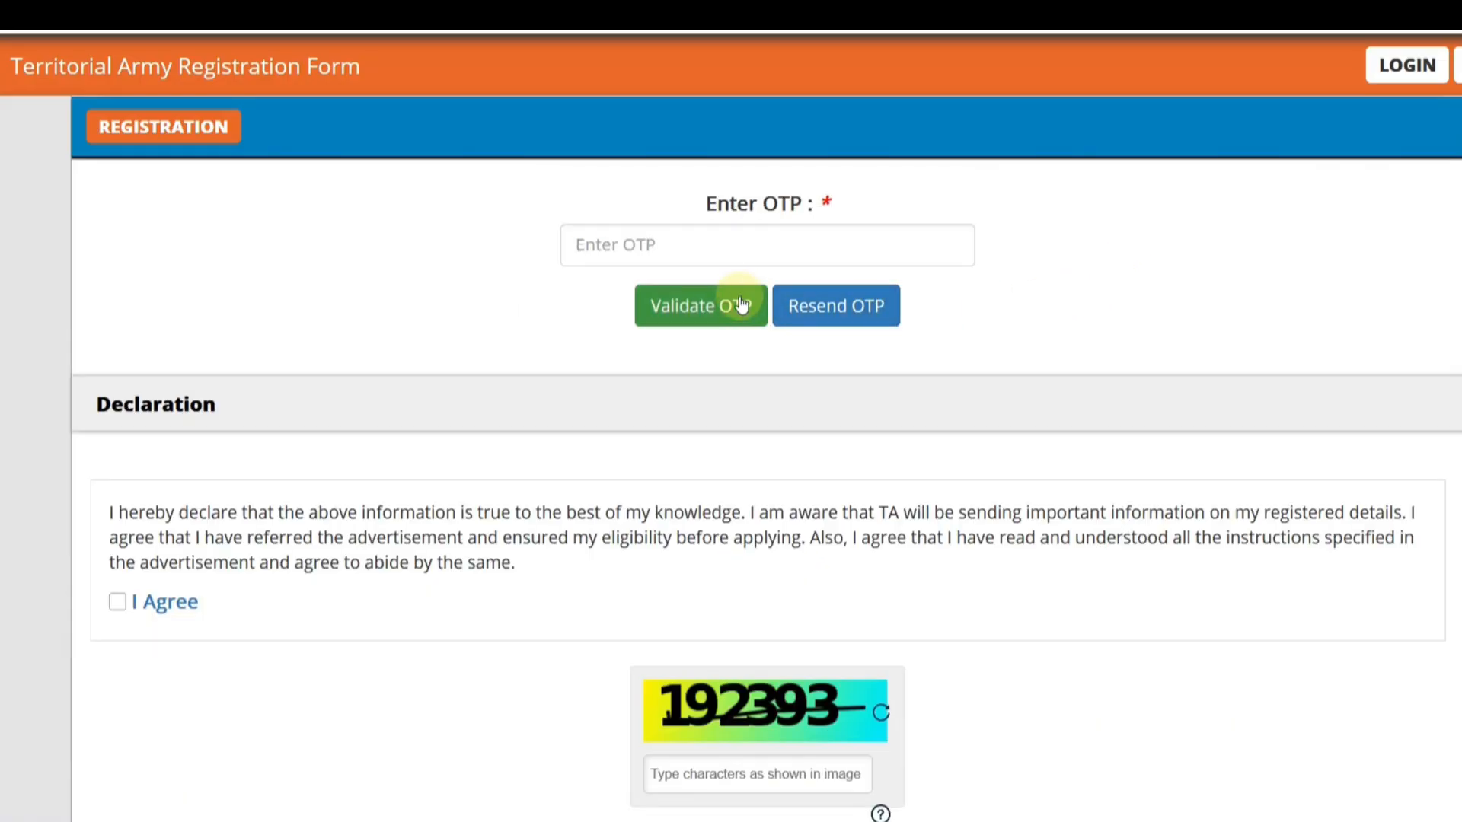
left_click(675, 250)
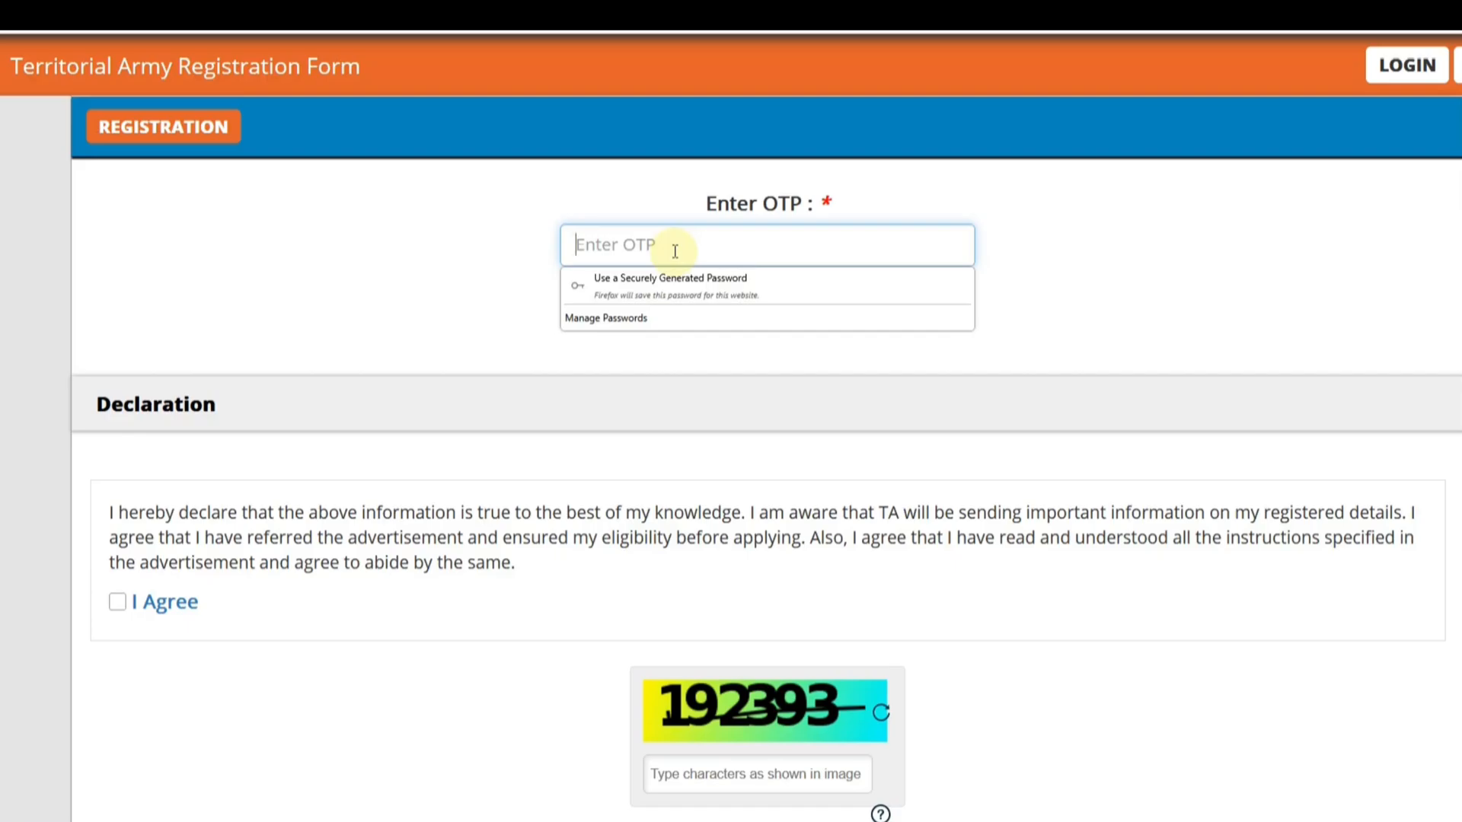
type("1")
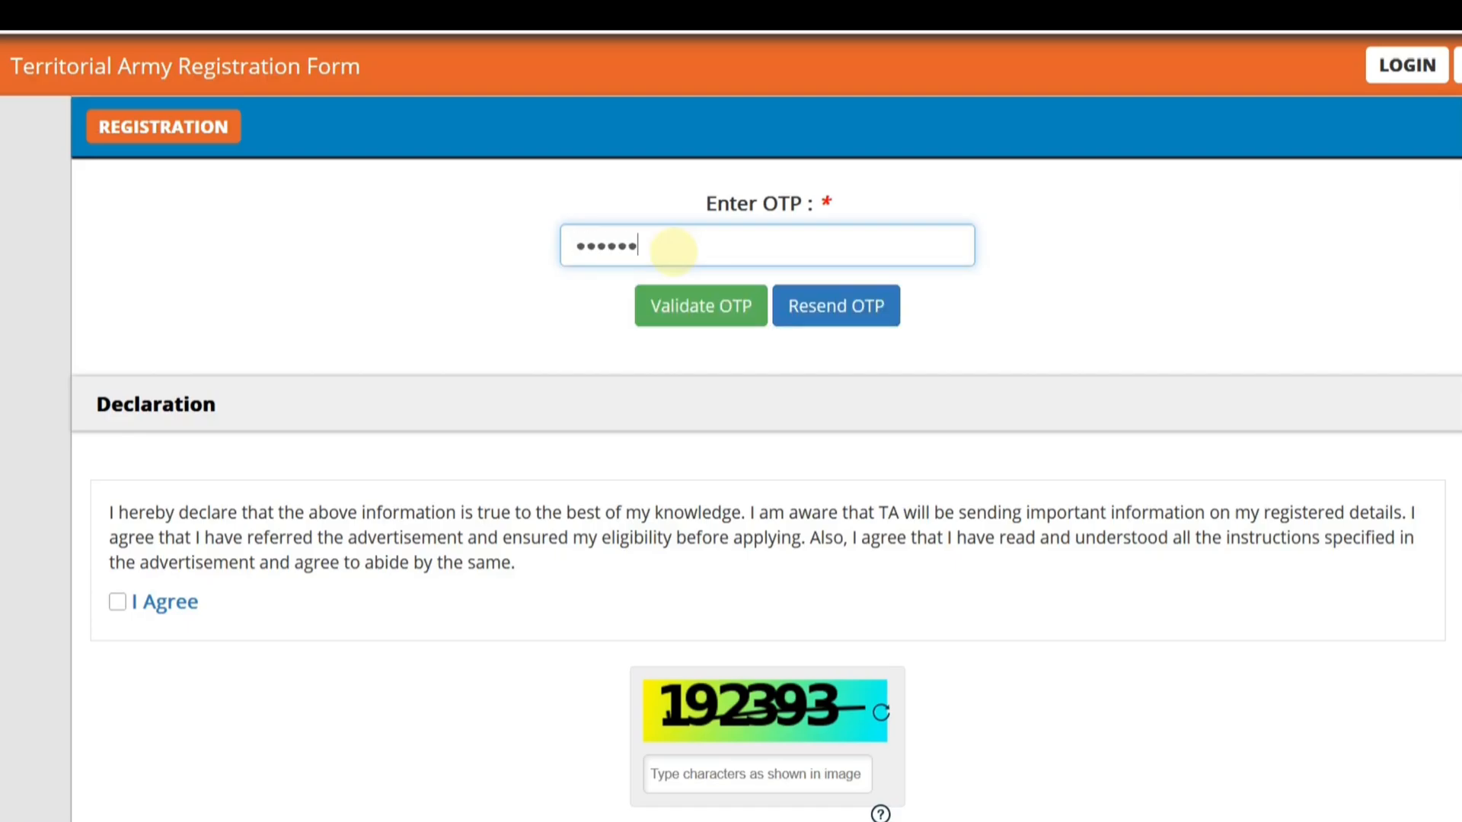
left_click(696, 318)
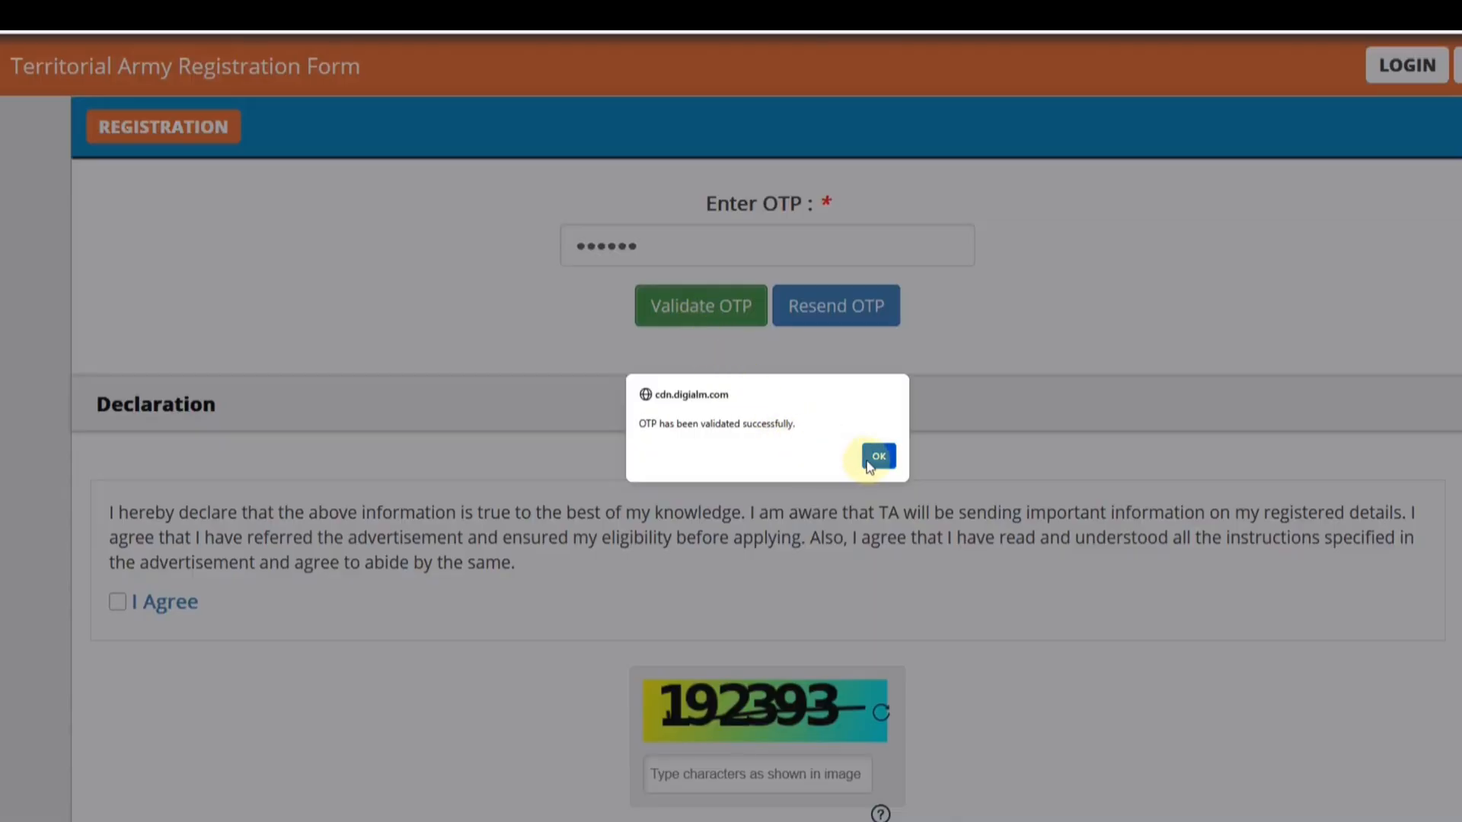
left_click(869, 463)
- Agree to the declaration, enter the characters shown in the captcha image and request reverification of the registration
scroll(598, 422, "down", 3)
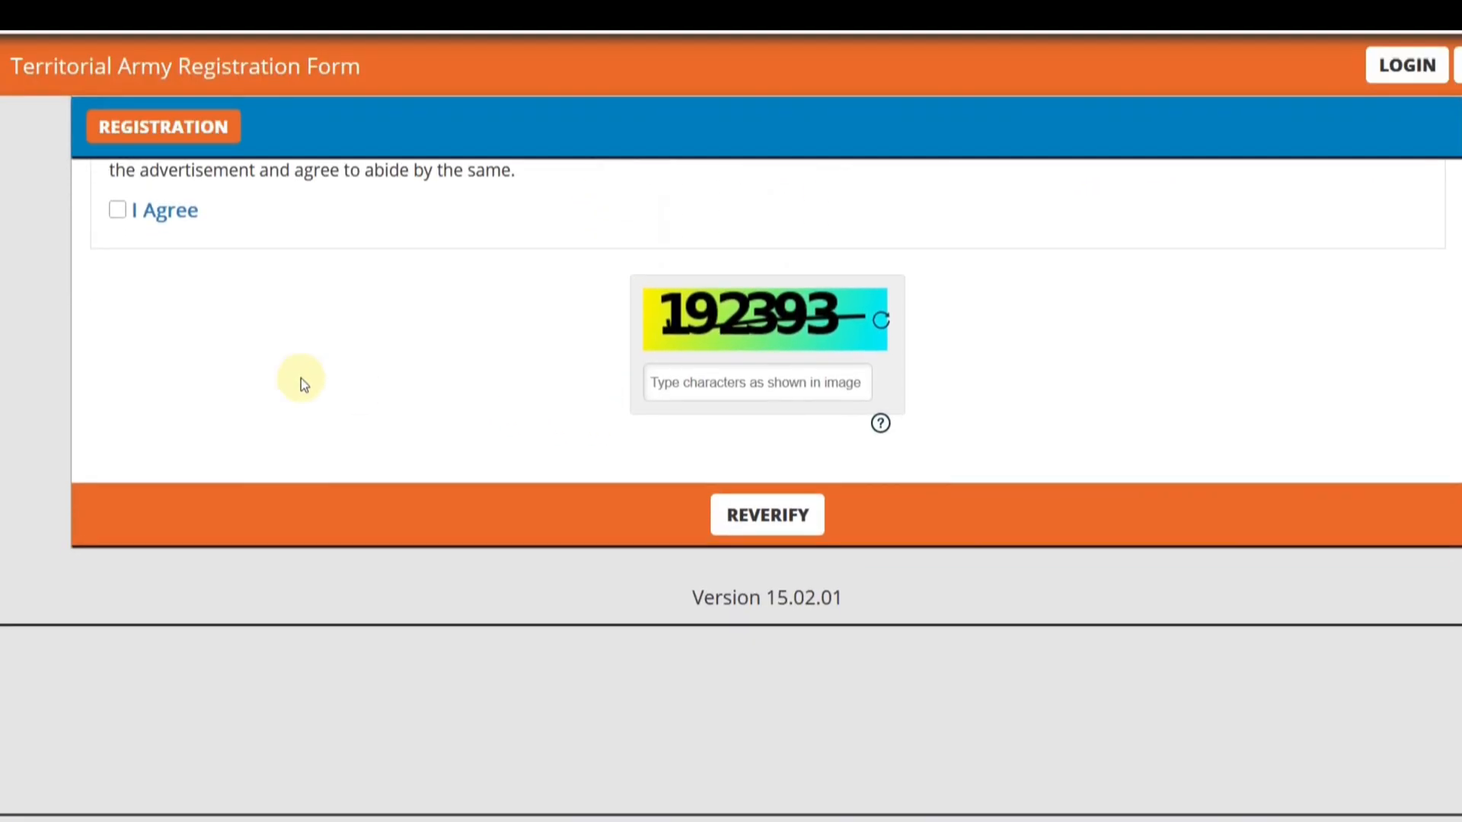
left_click(117, 211)
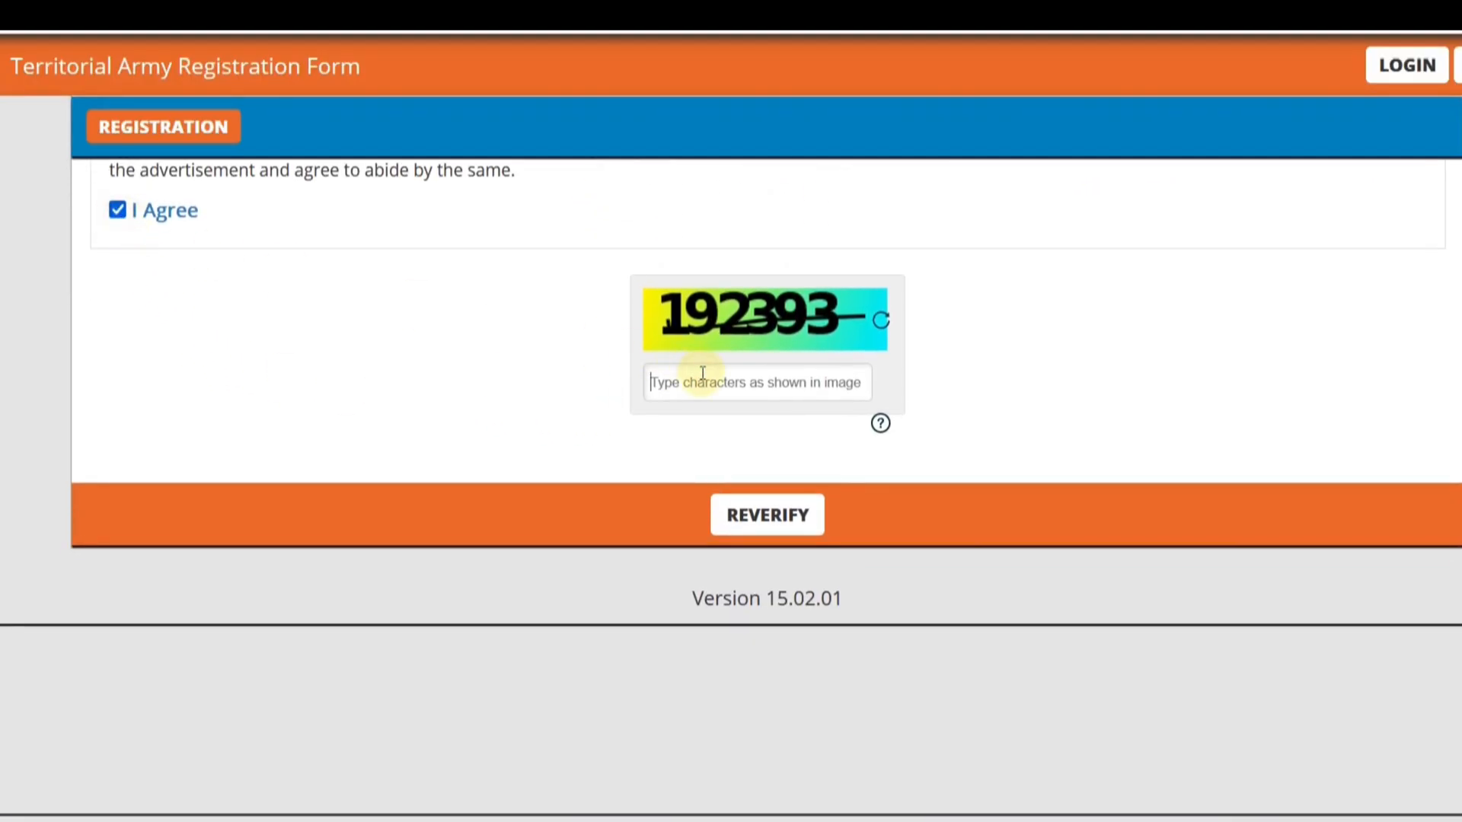
type("192393")
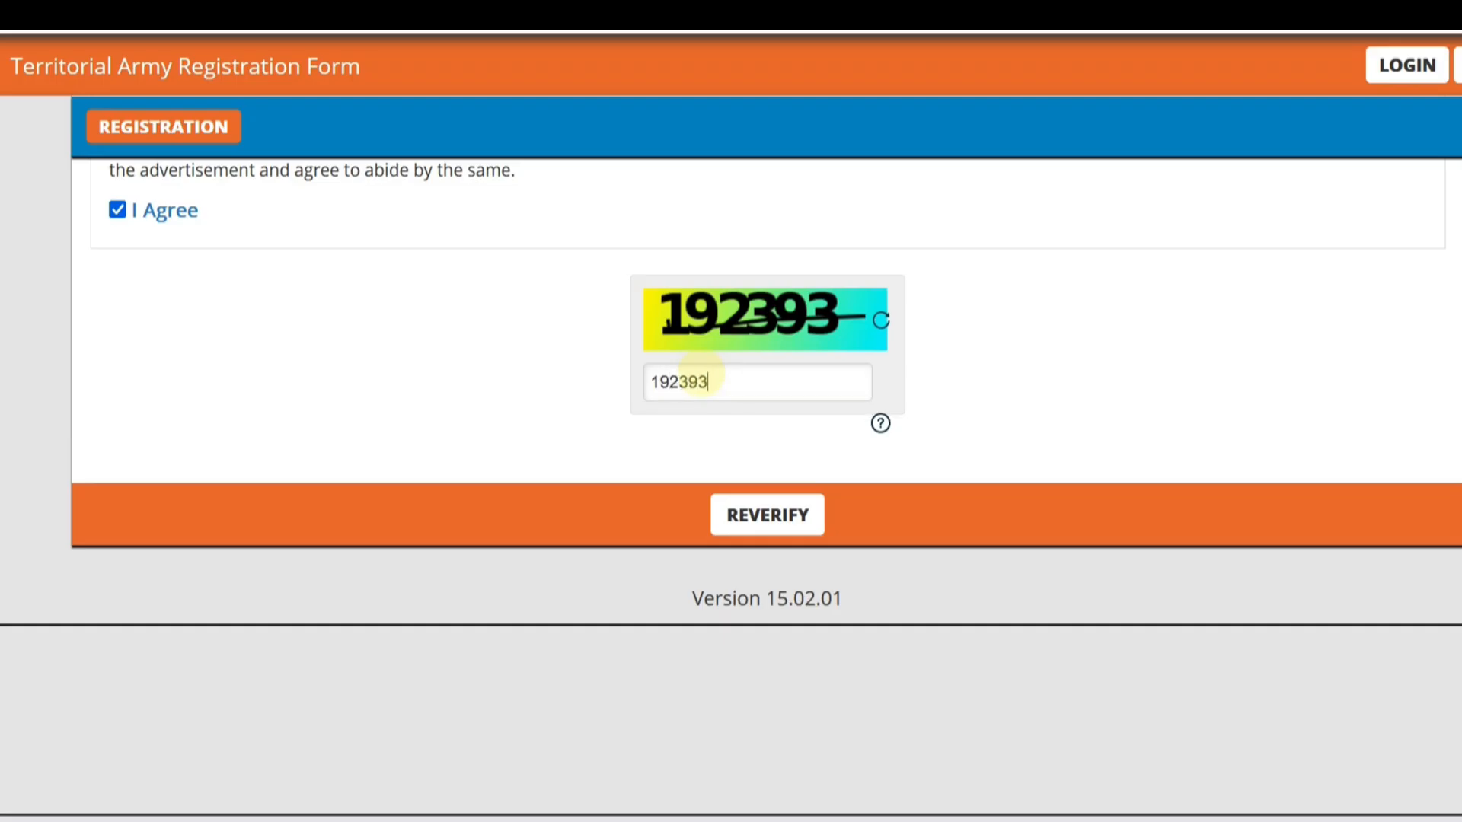
left_click(769, 526)
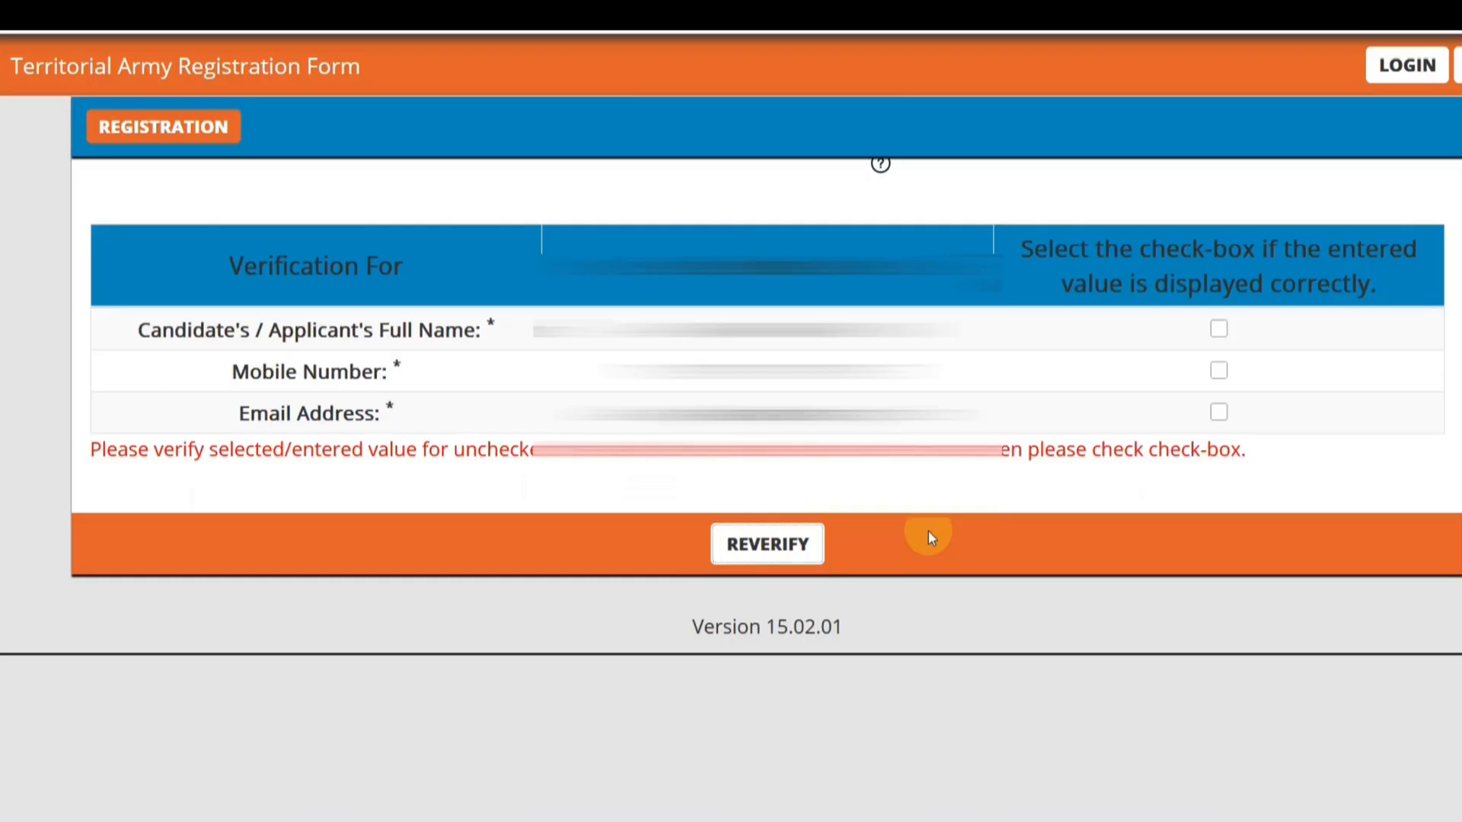
- Verify the applicant's full name, mobile number and email address as correct and submit the registration
left_click(1219, 329)
left_click(1219, 371)
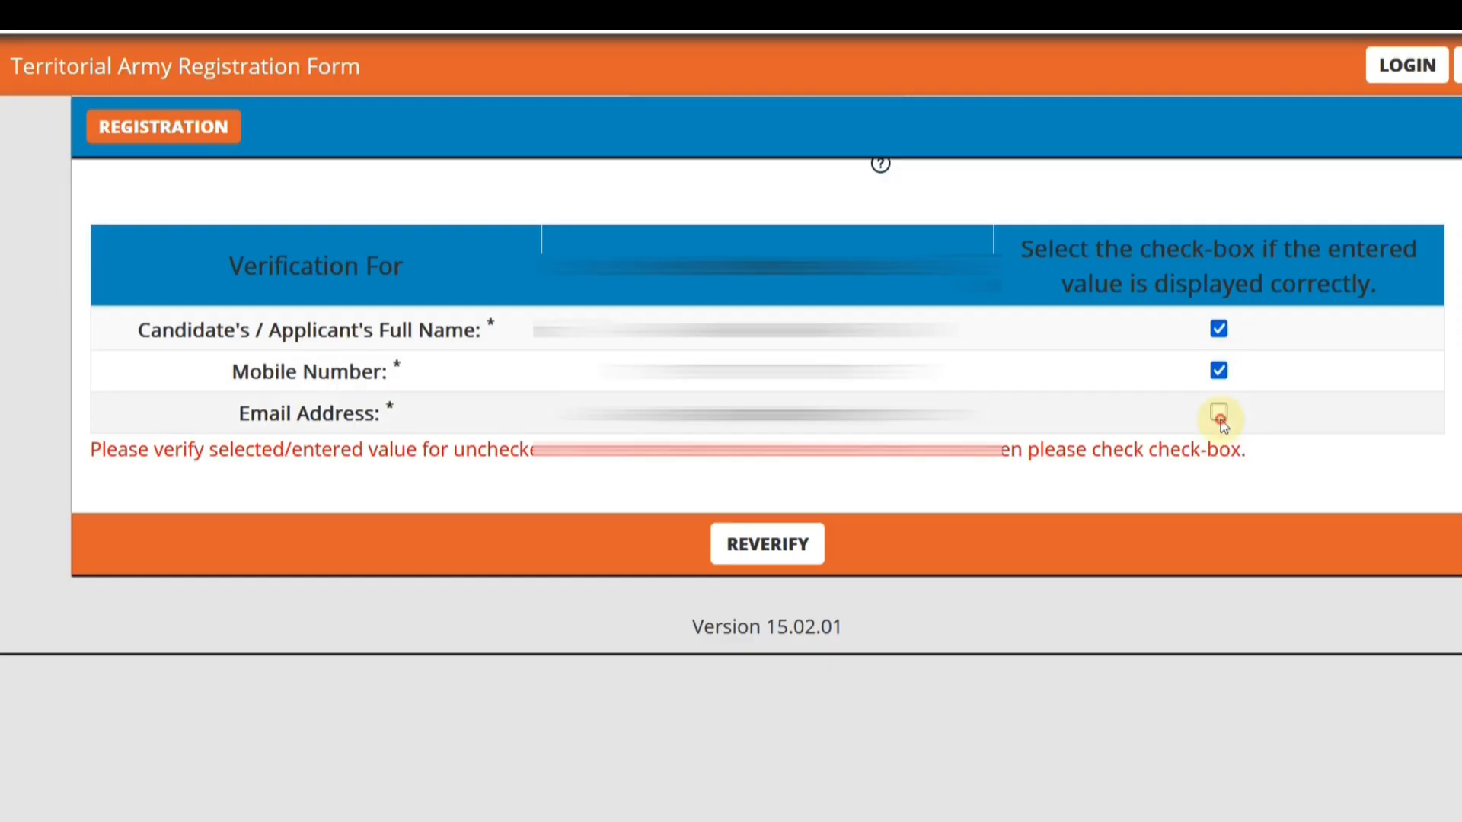
left_click(1219, 413)
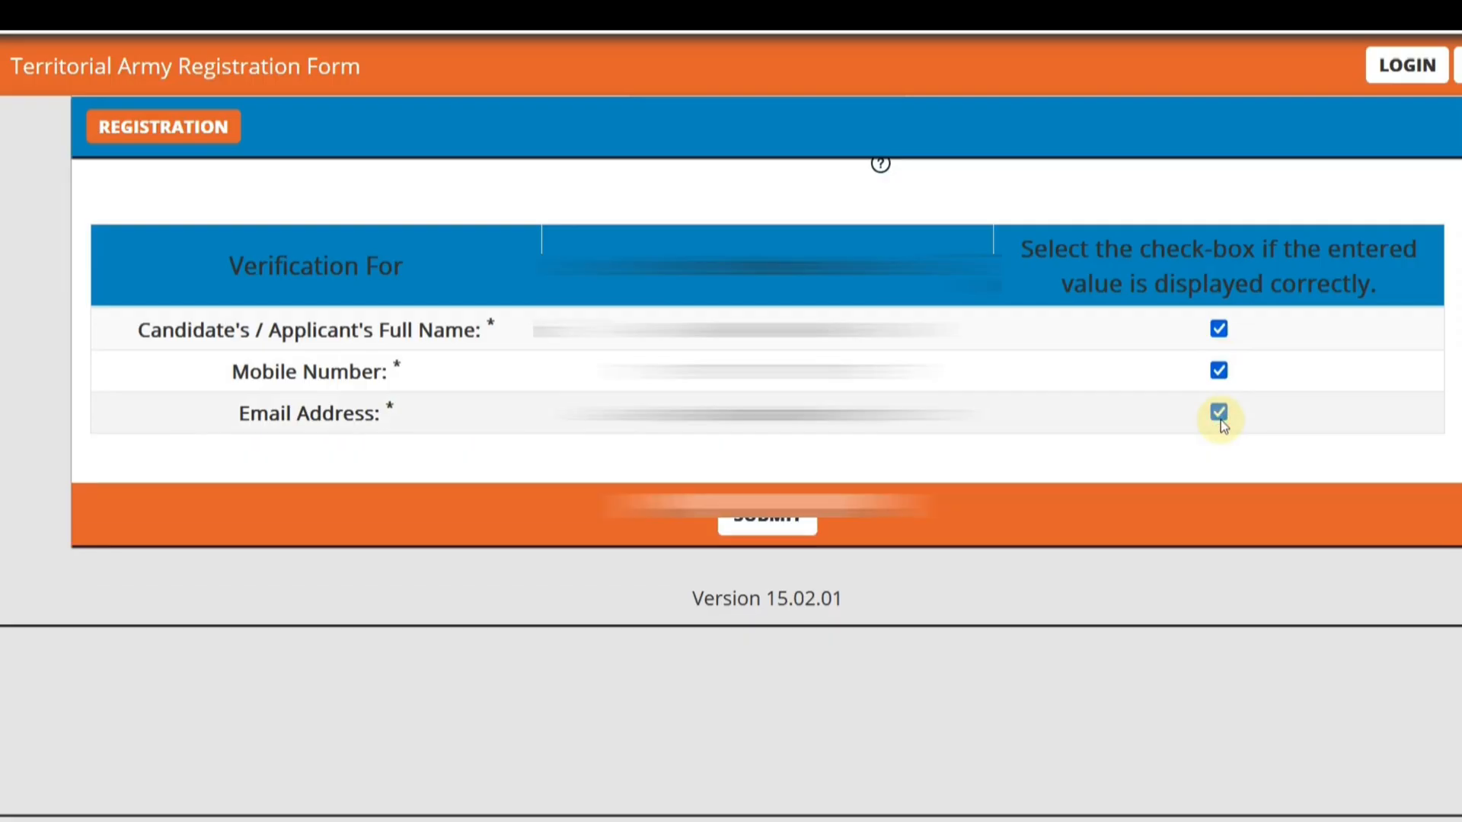
left_click(750, 522)
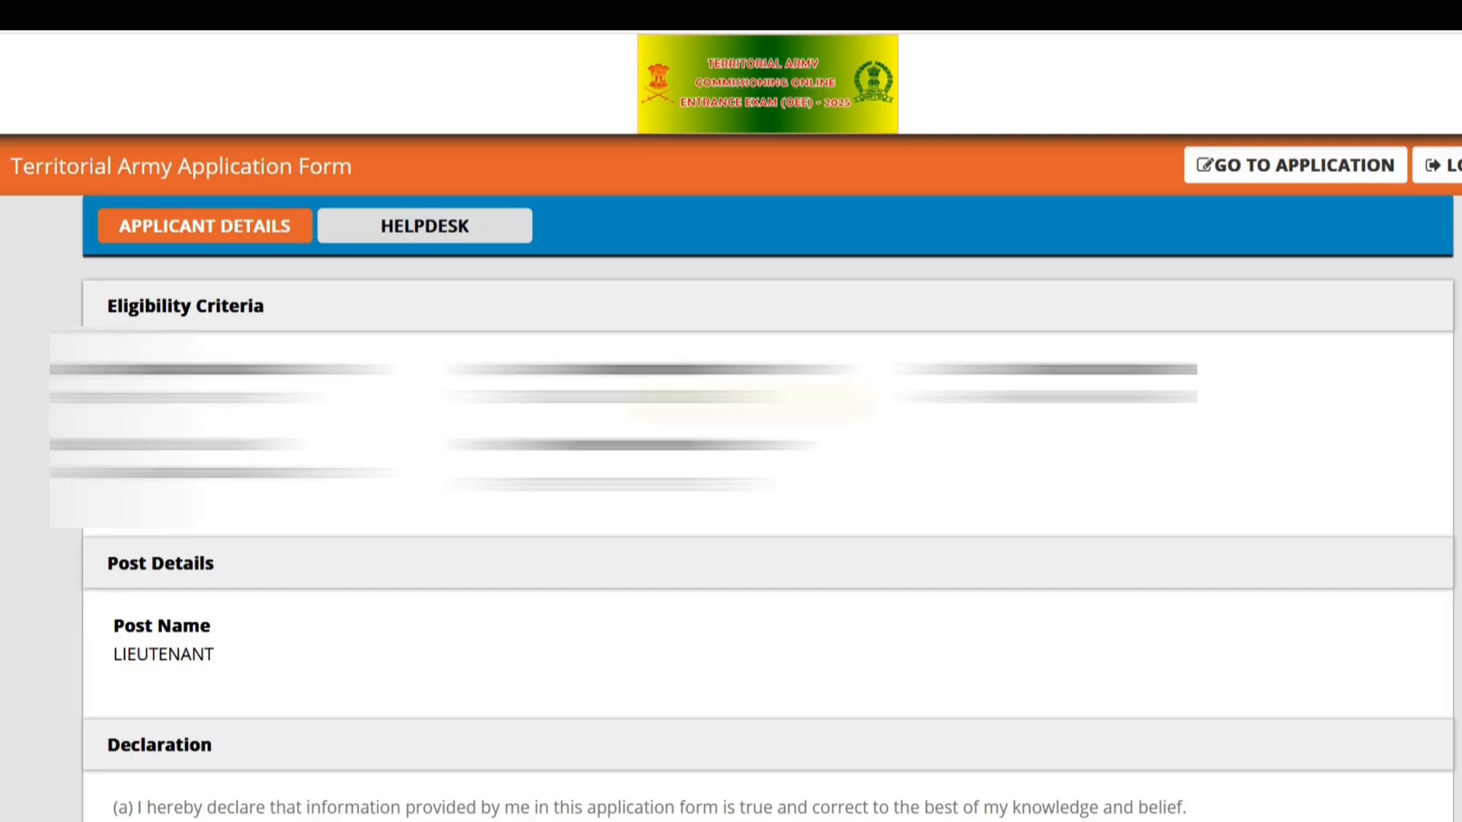
- Go to the application form and set the gender to Male in the post applied details
left_click(1276, 175)
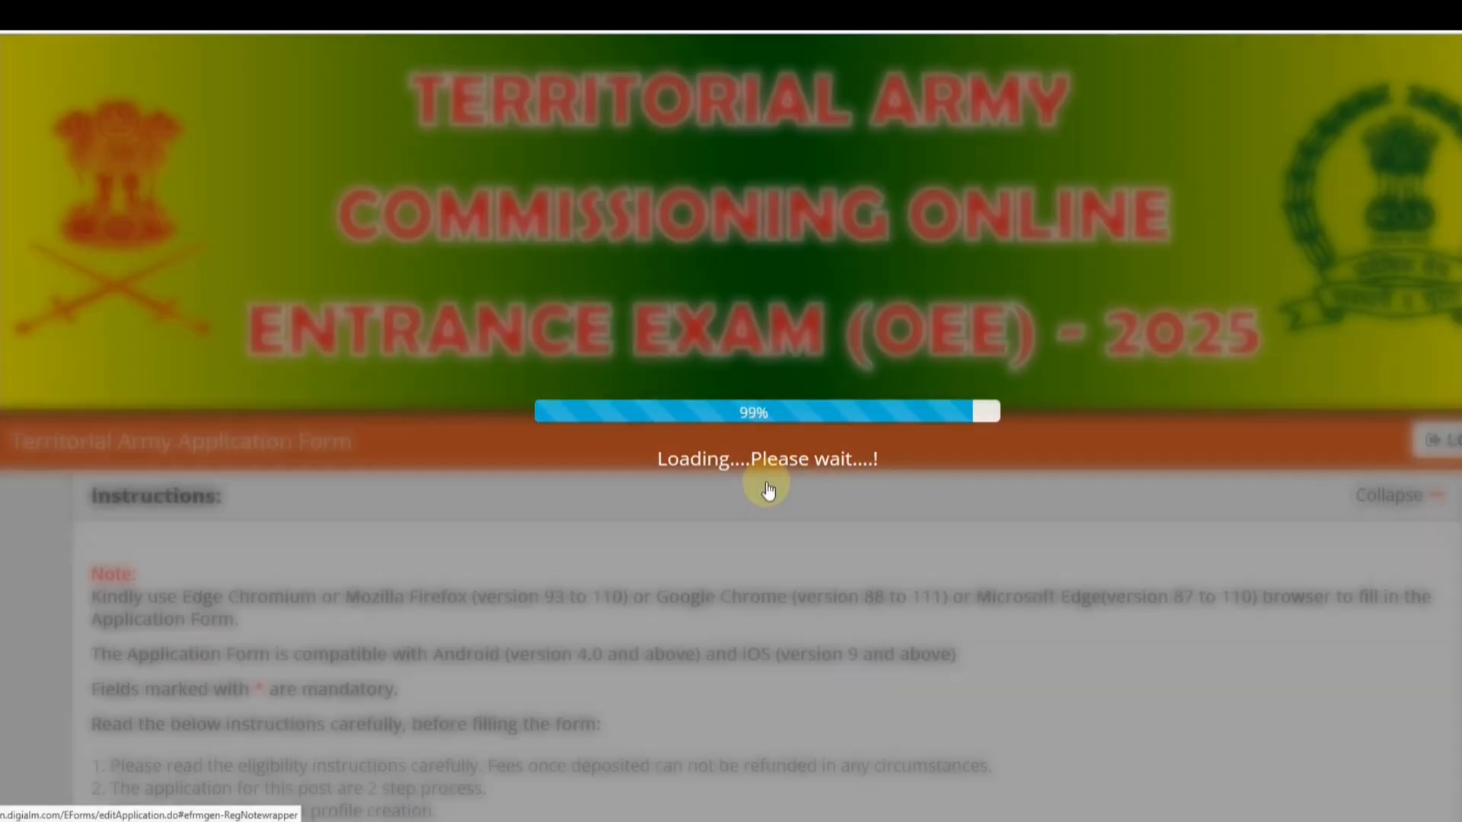
scroll(767, 491, "down", 3)
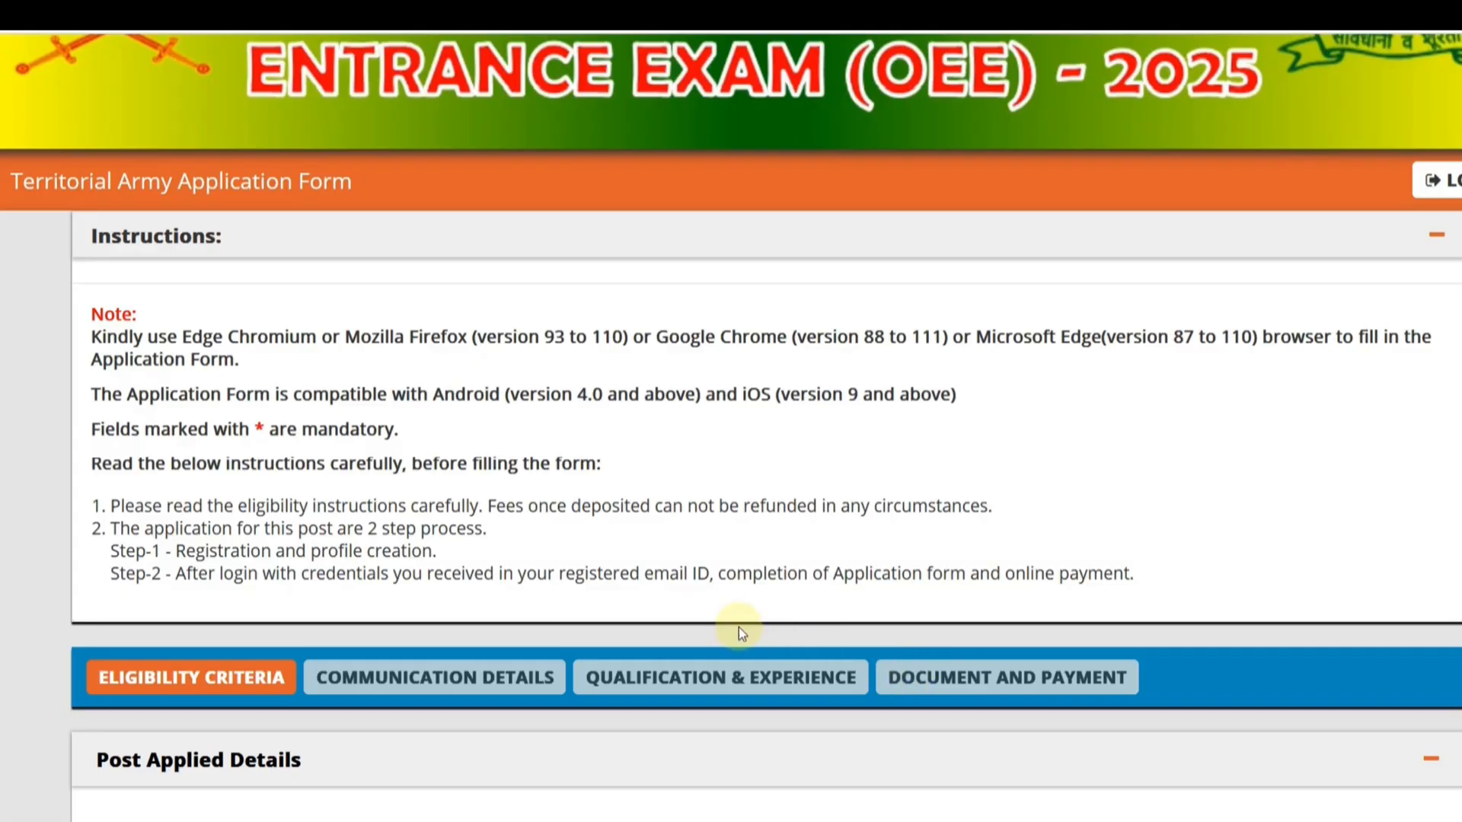
scroll(734, 628, "down", 7)
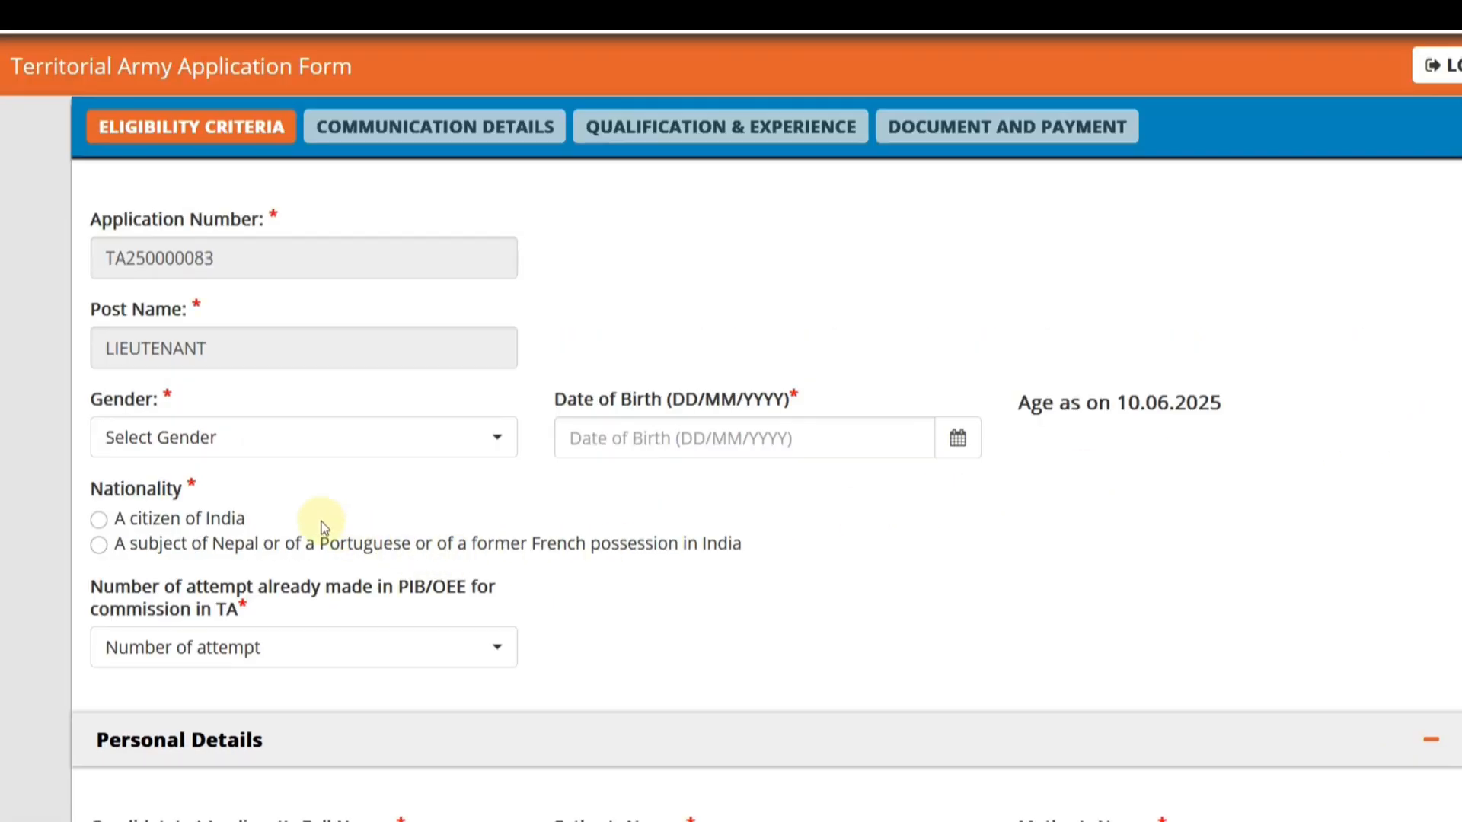
left_click(265, 451)
left_click(207, 569)
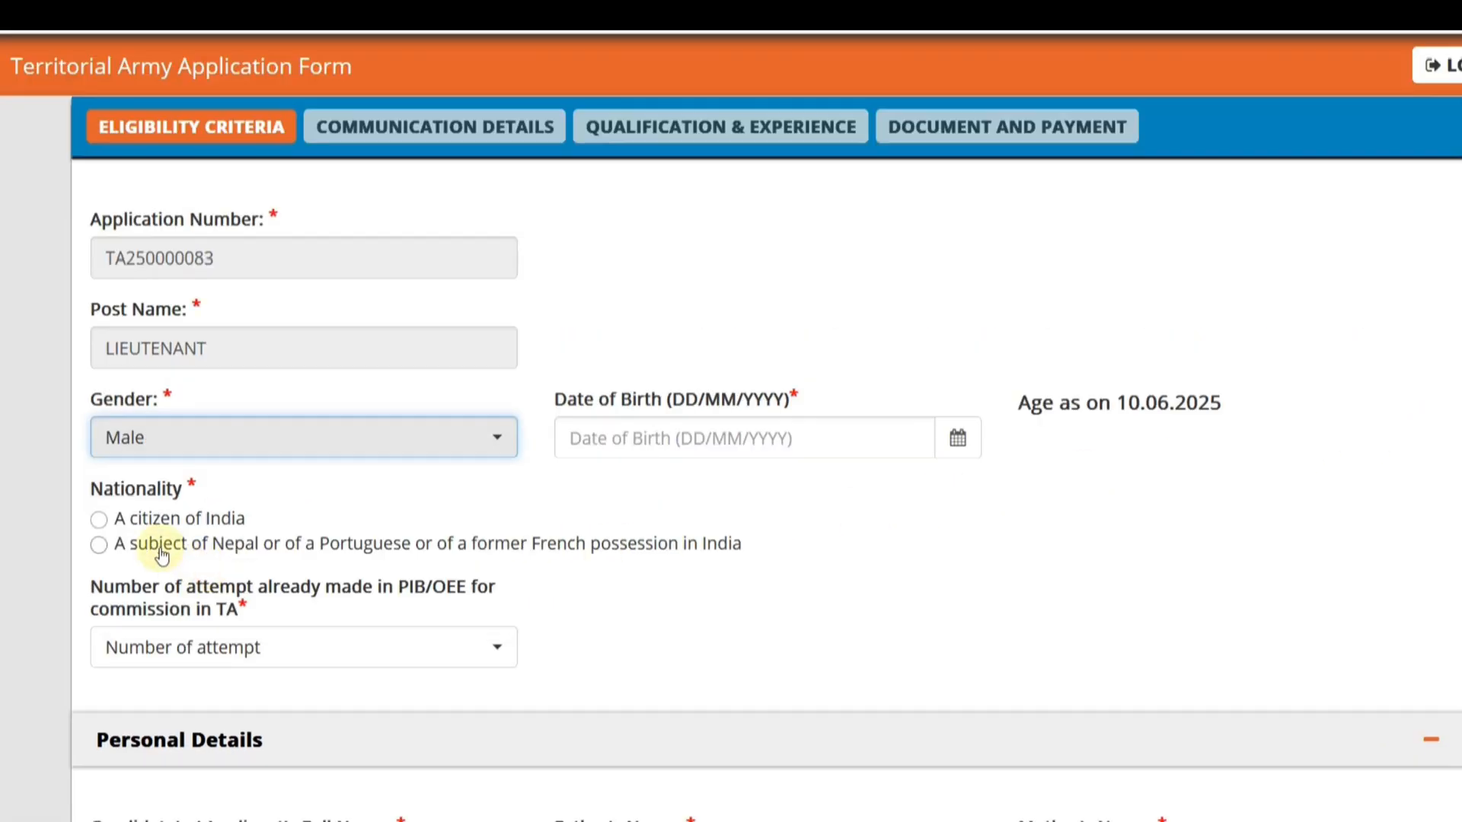
- Pick the applicant's date of birth and set the nationality to "A citizen of India"
left_click(855, 438)
left_click(958, 439)
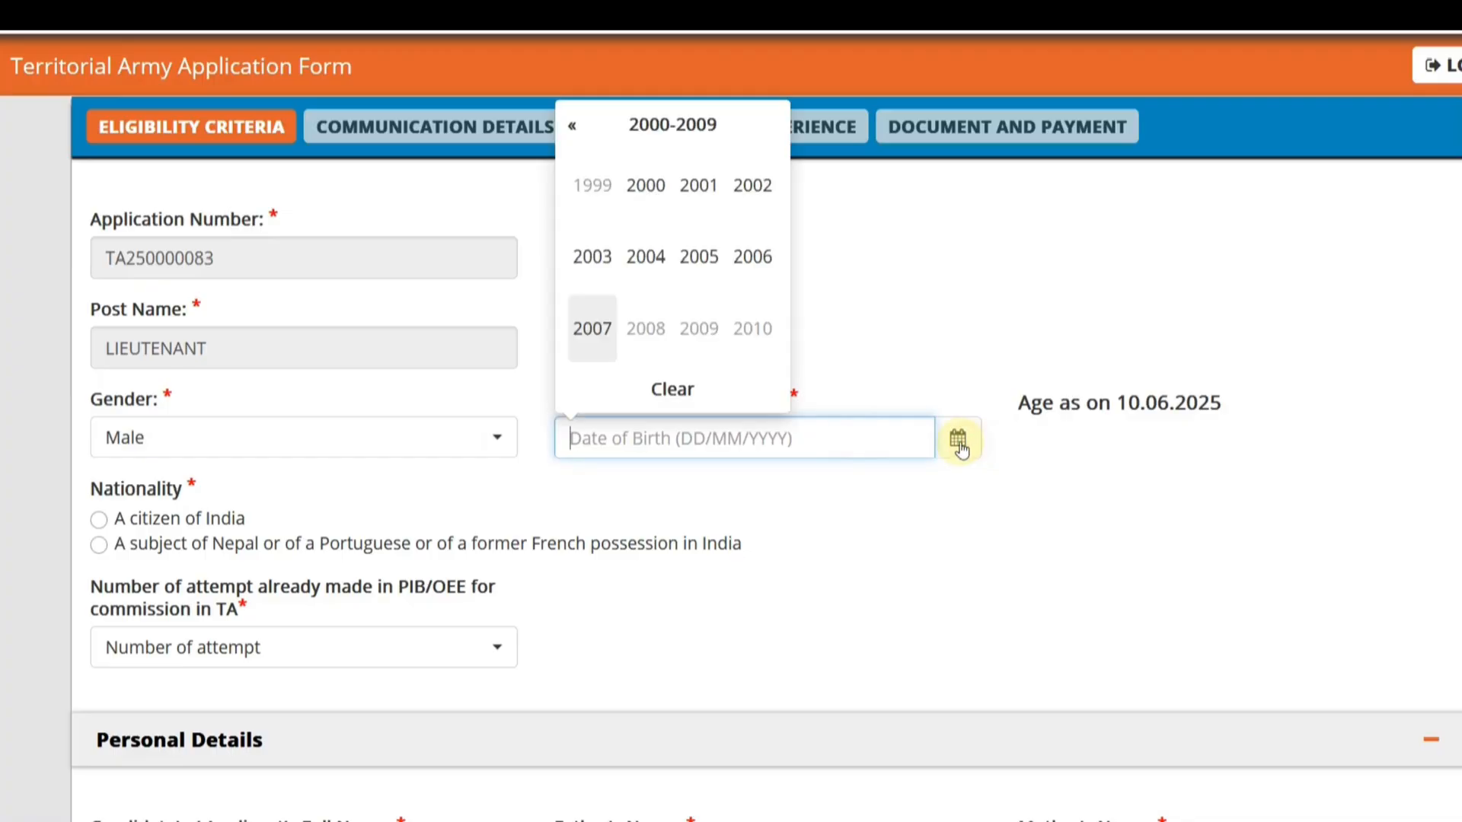
left_click(569, 128)
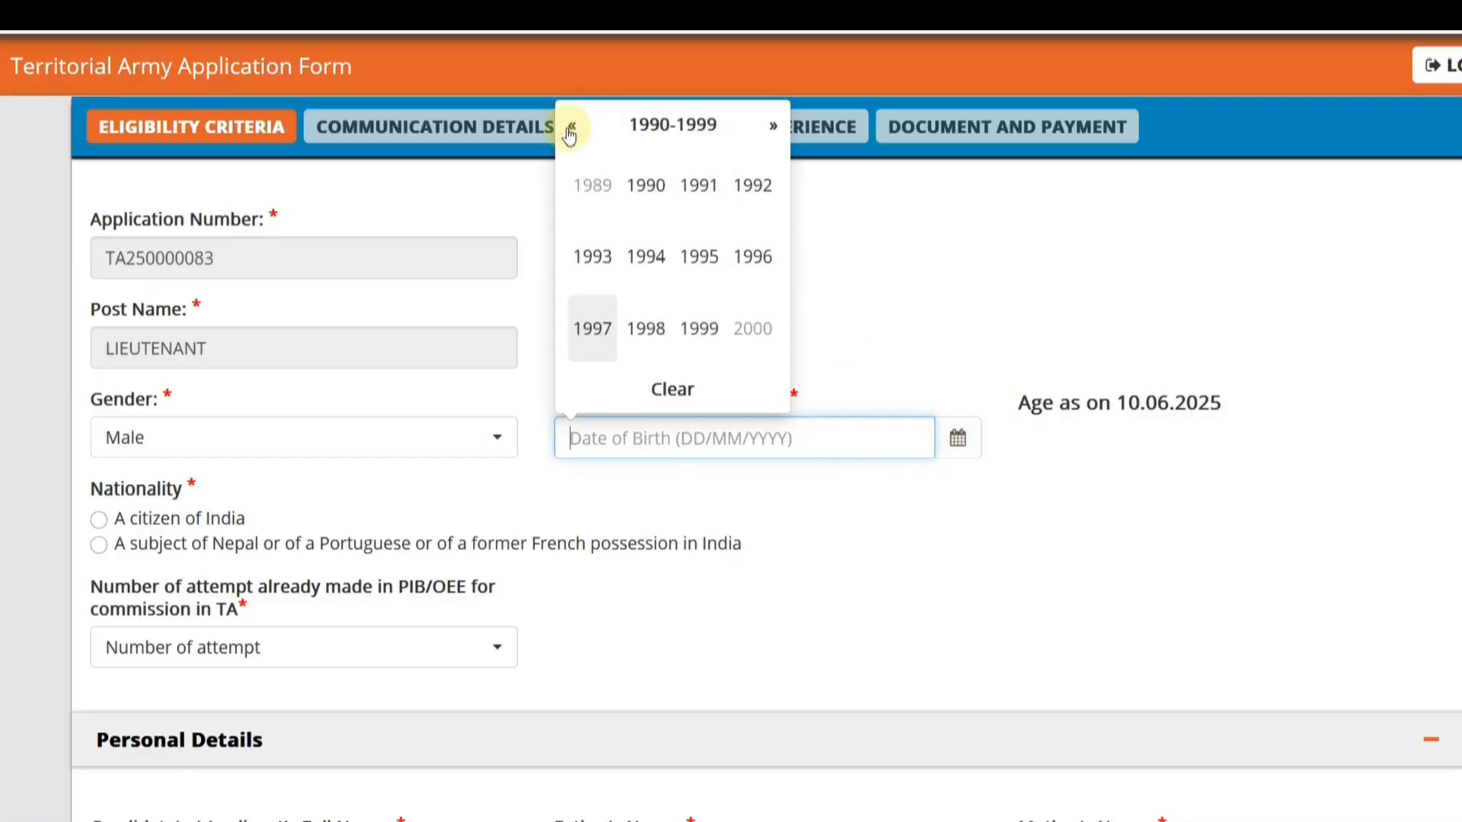
left_click(753, 278)
left_click(695, 336)
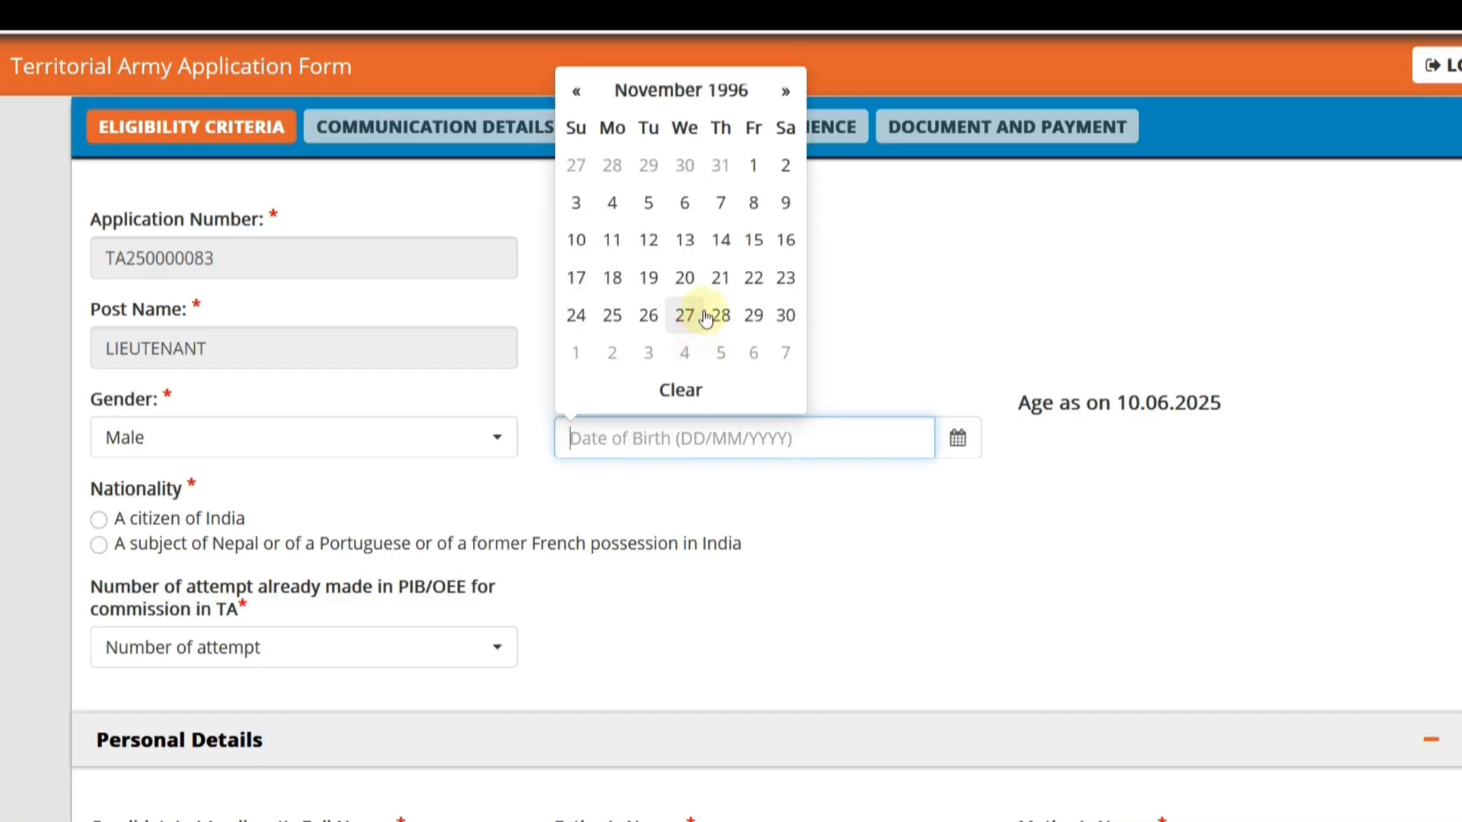
left_click(720, 316)
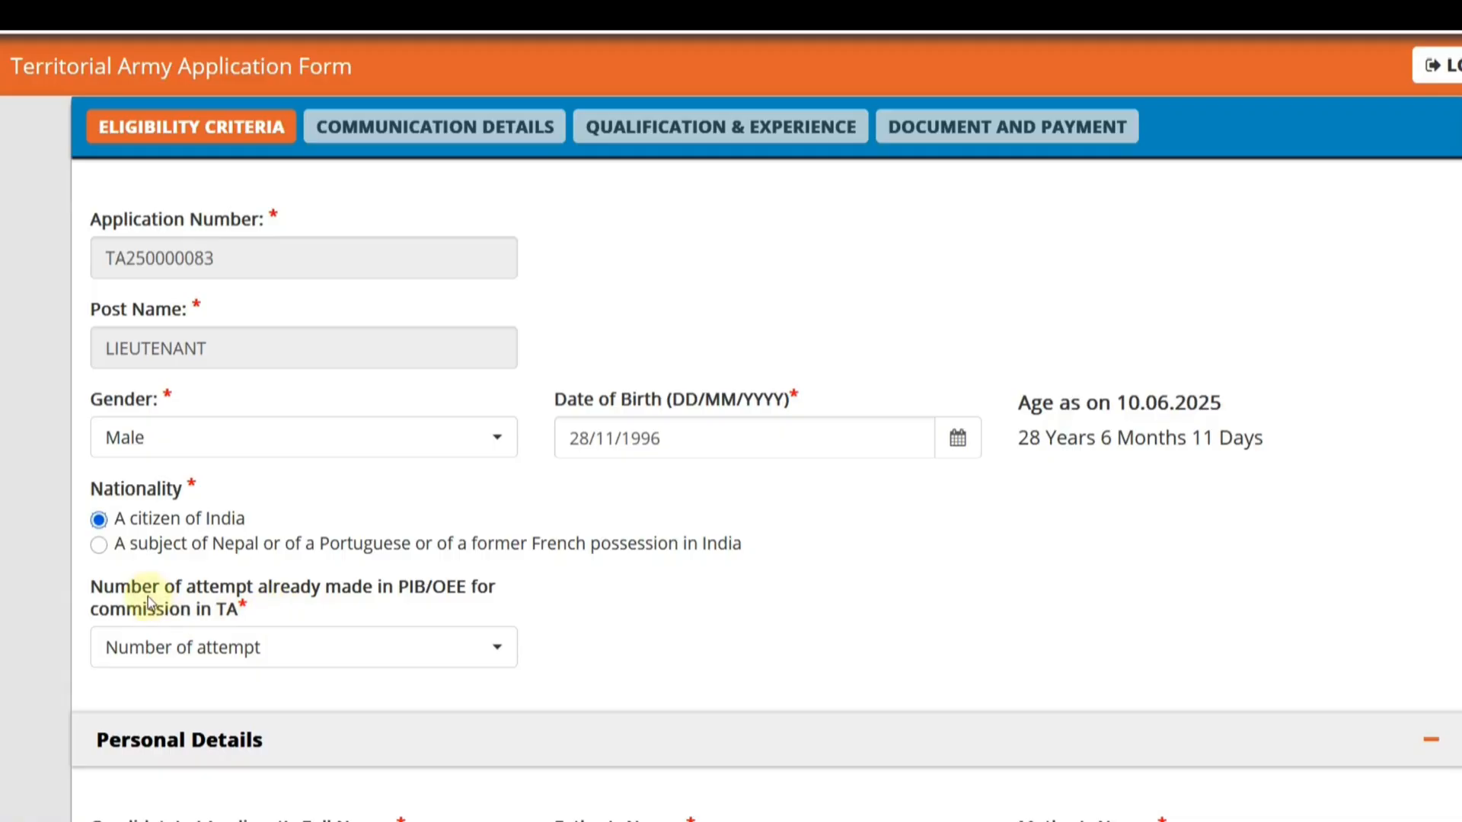
- Set the number of attempts already made in PIB/OEE for commission in TA to 0
left_click(232, 647)
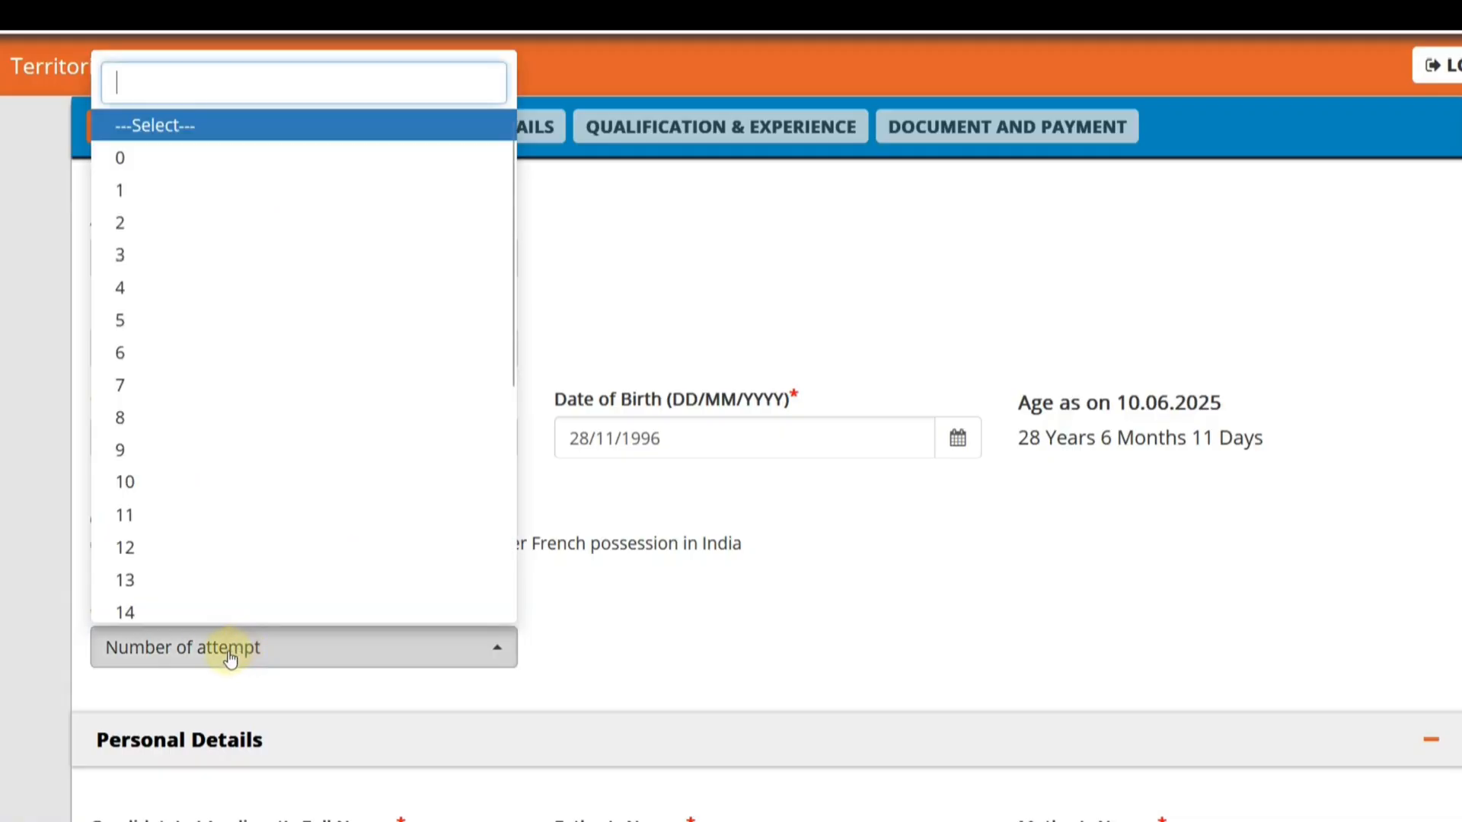
left_click(156, 190)
left_click(307, 649)
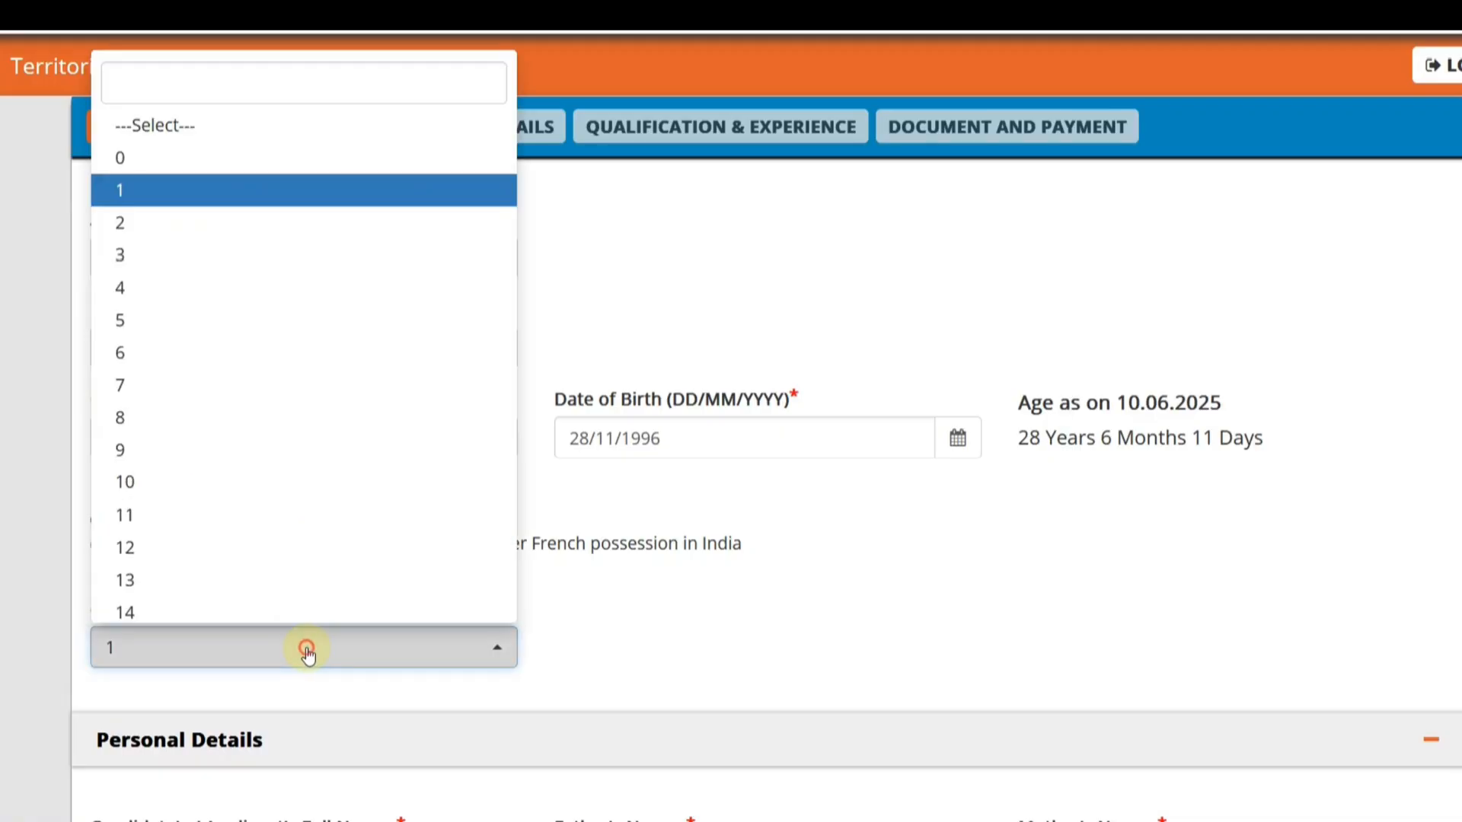
left_click(139, 158)
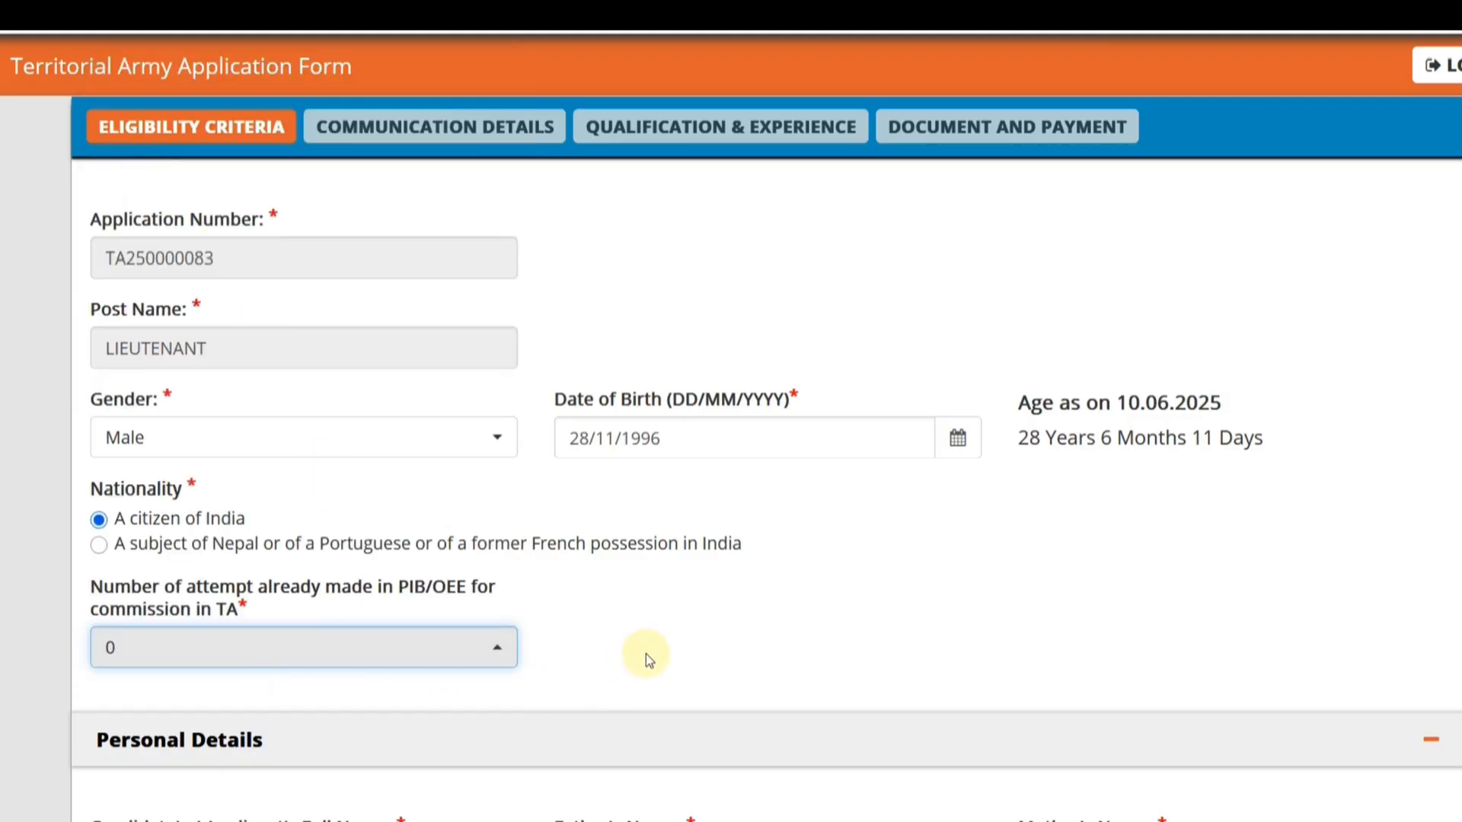
- In the personal details, set marital status to Unmarried, religion to Hindu and nearest railway station to ALWAR
scroll(645, 654, "down", 5)
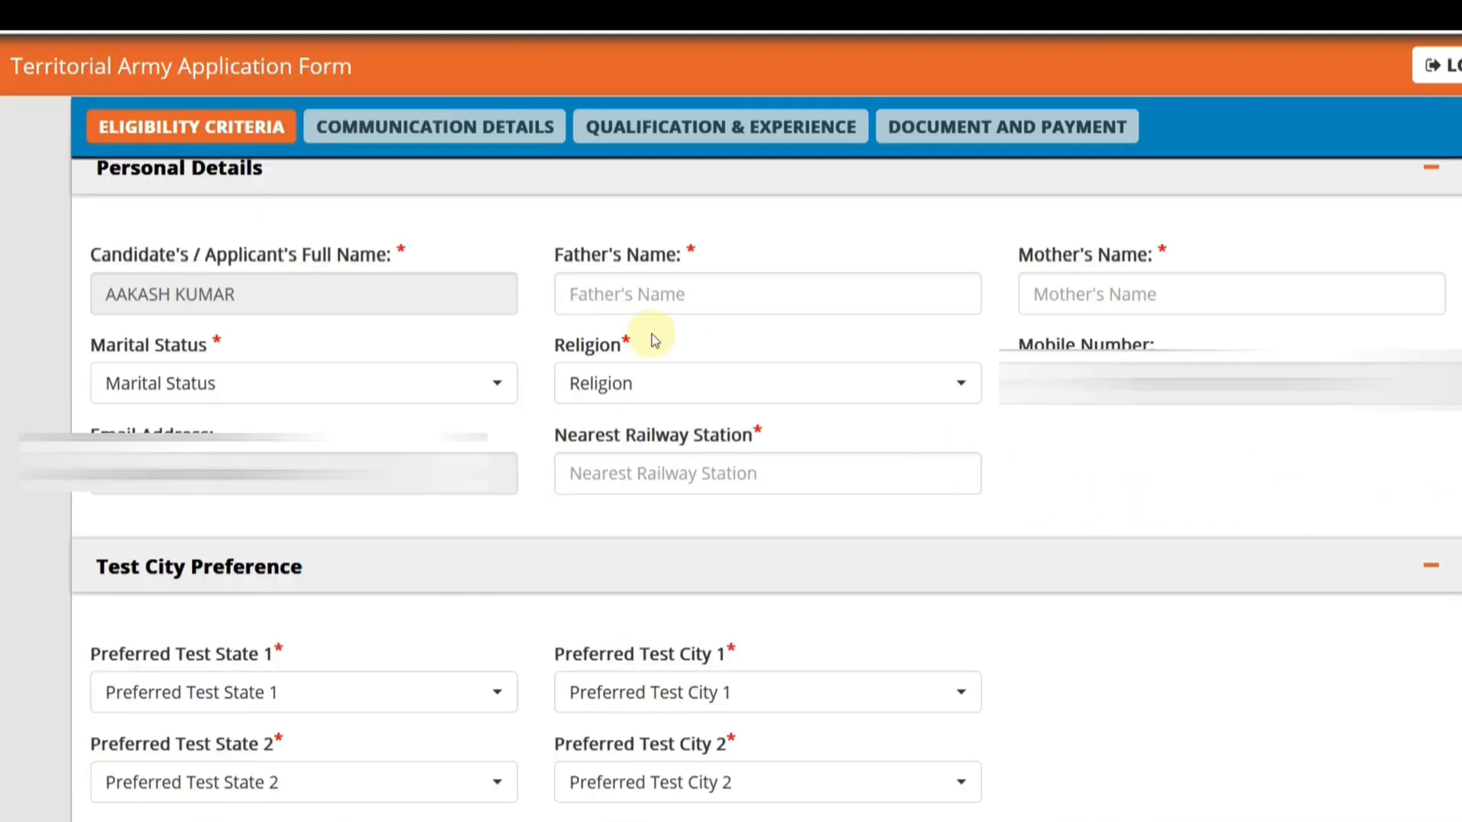
left_click(336, 399)
left_click(282, 526)
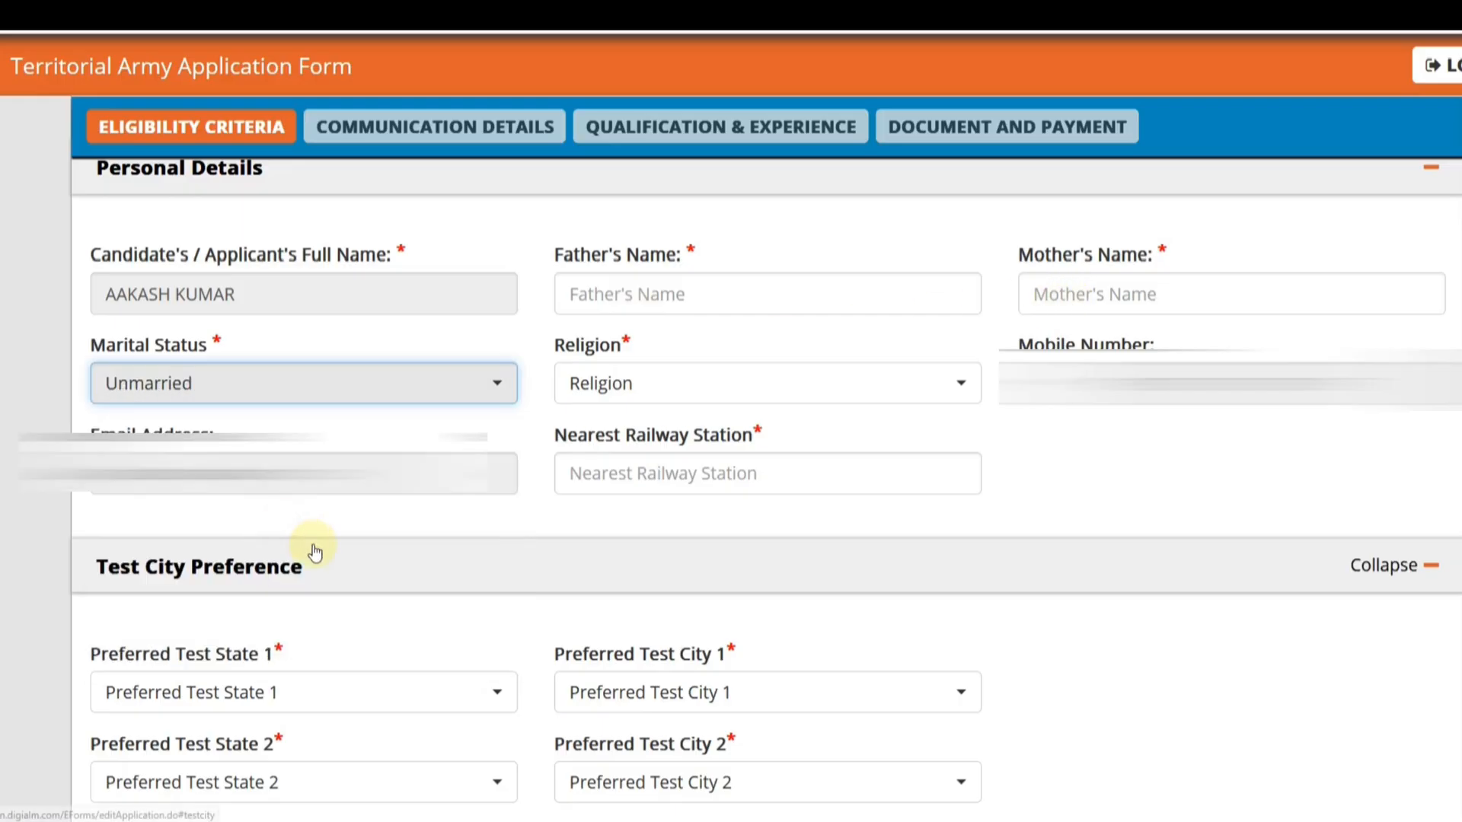
left_click(676, 390)
left_click(645, 518)
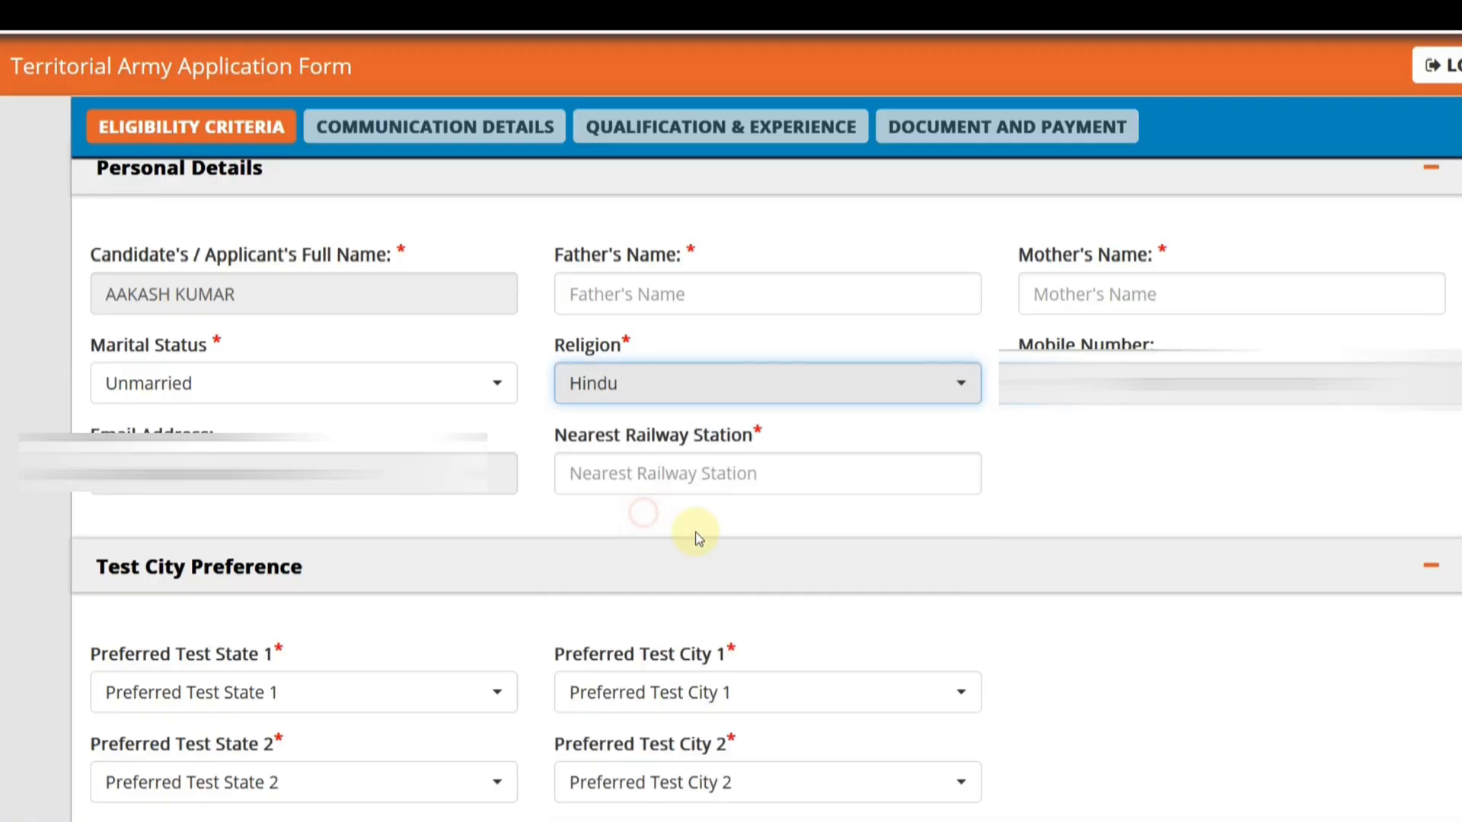
left_click(623, 473)
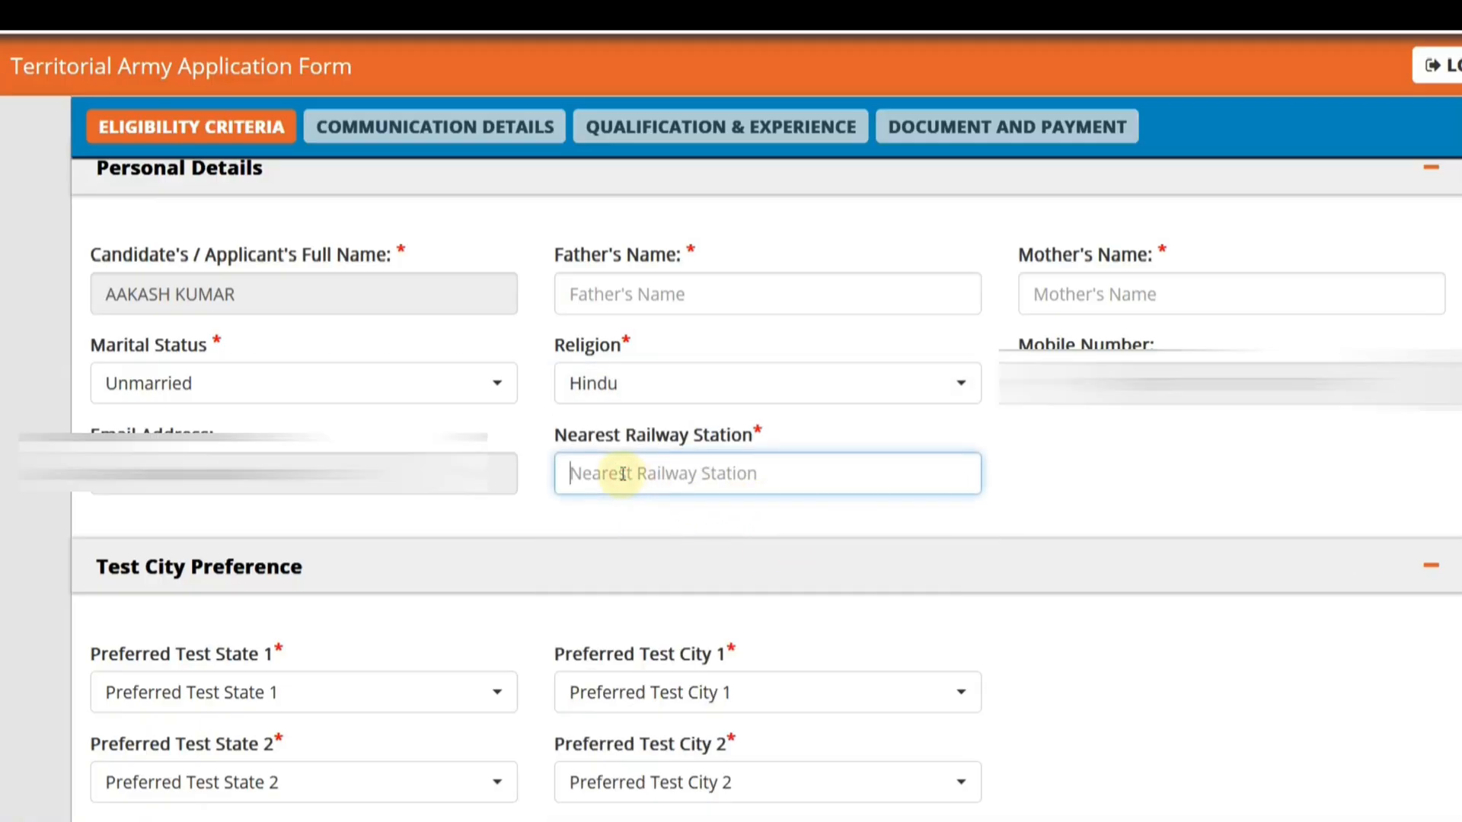
type("ALWAR")
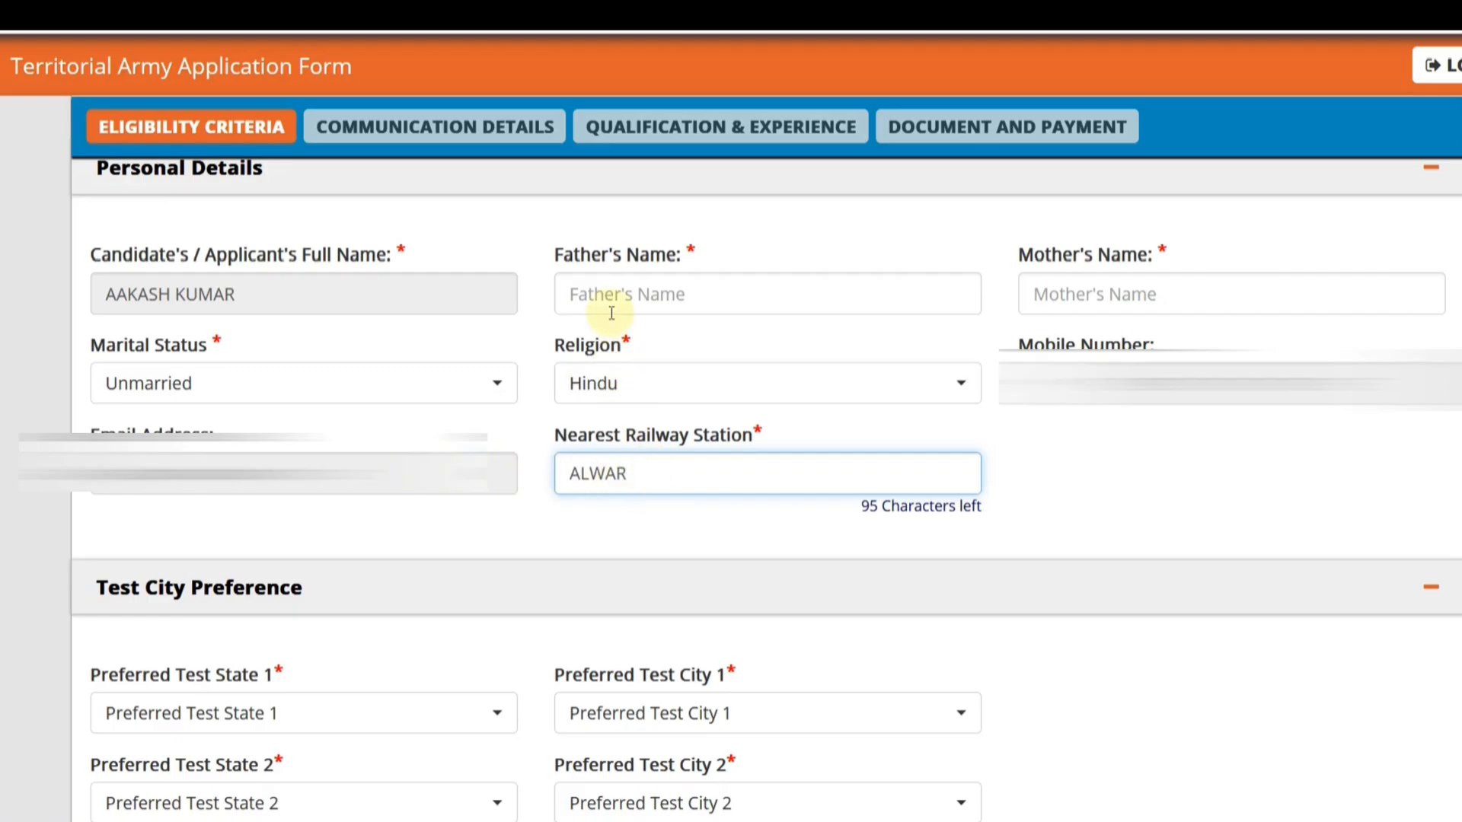
- Set the first test city preference to Rajasthan as the state and Jaipur as the city
scroll(601, 297, "down", 5)
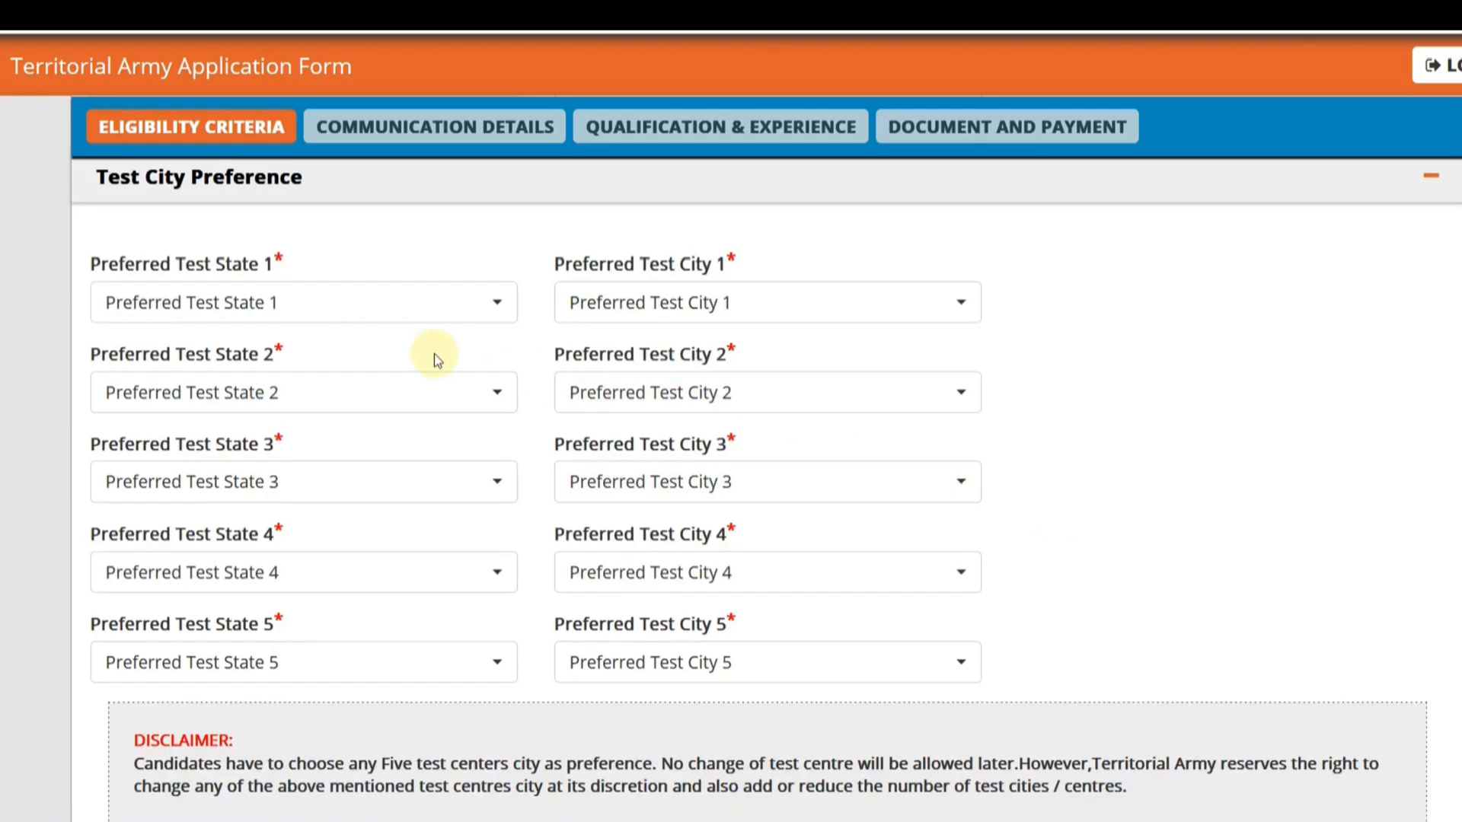
left_click(267, 309)
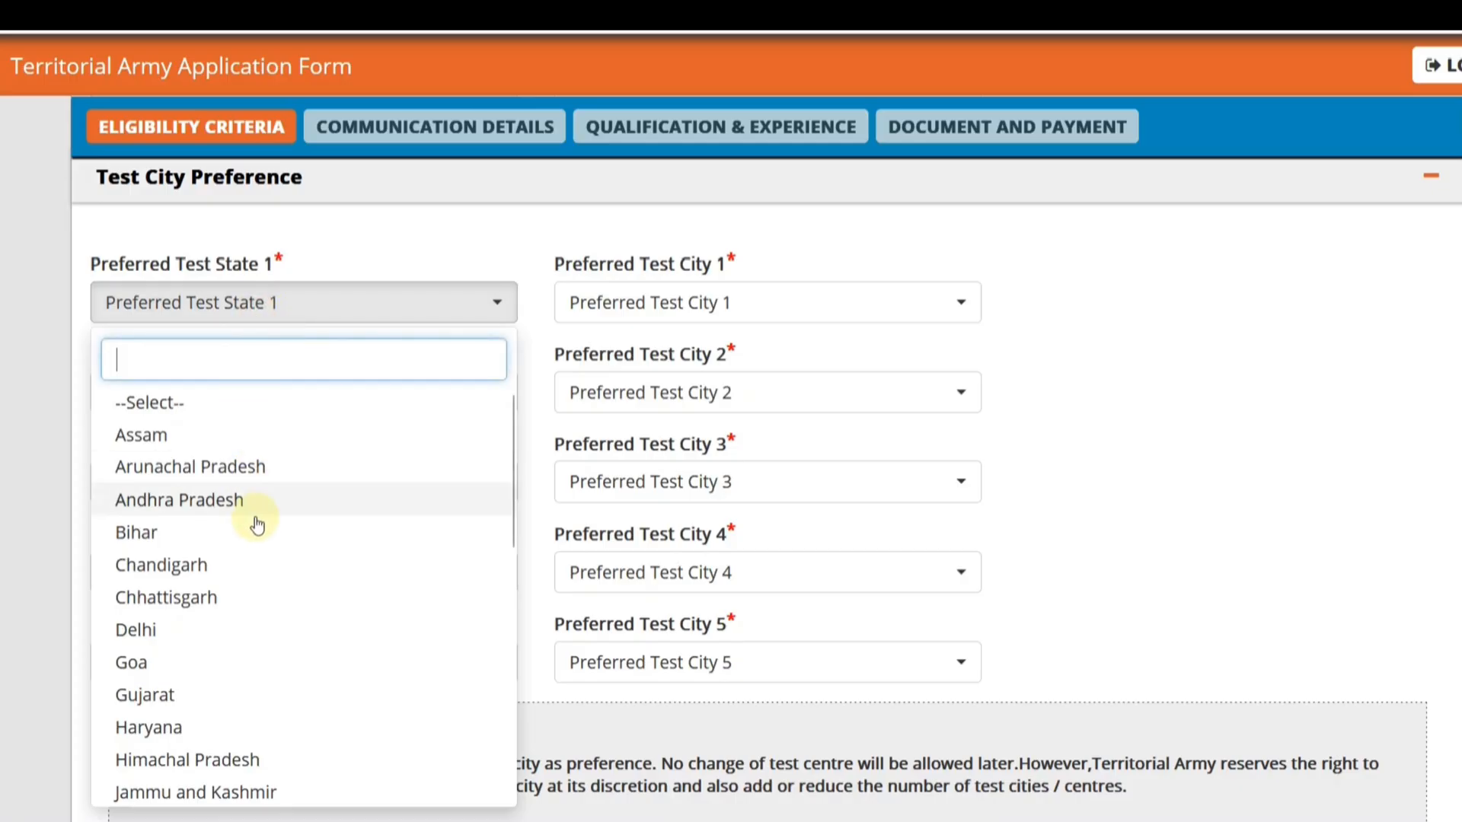
scroll(239, 609, "down", 5)
left_click(228, 593)
left_click(603, 303)
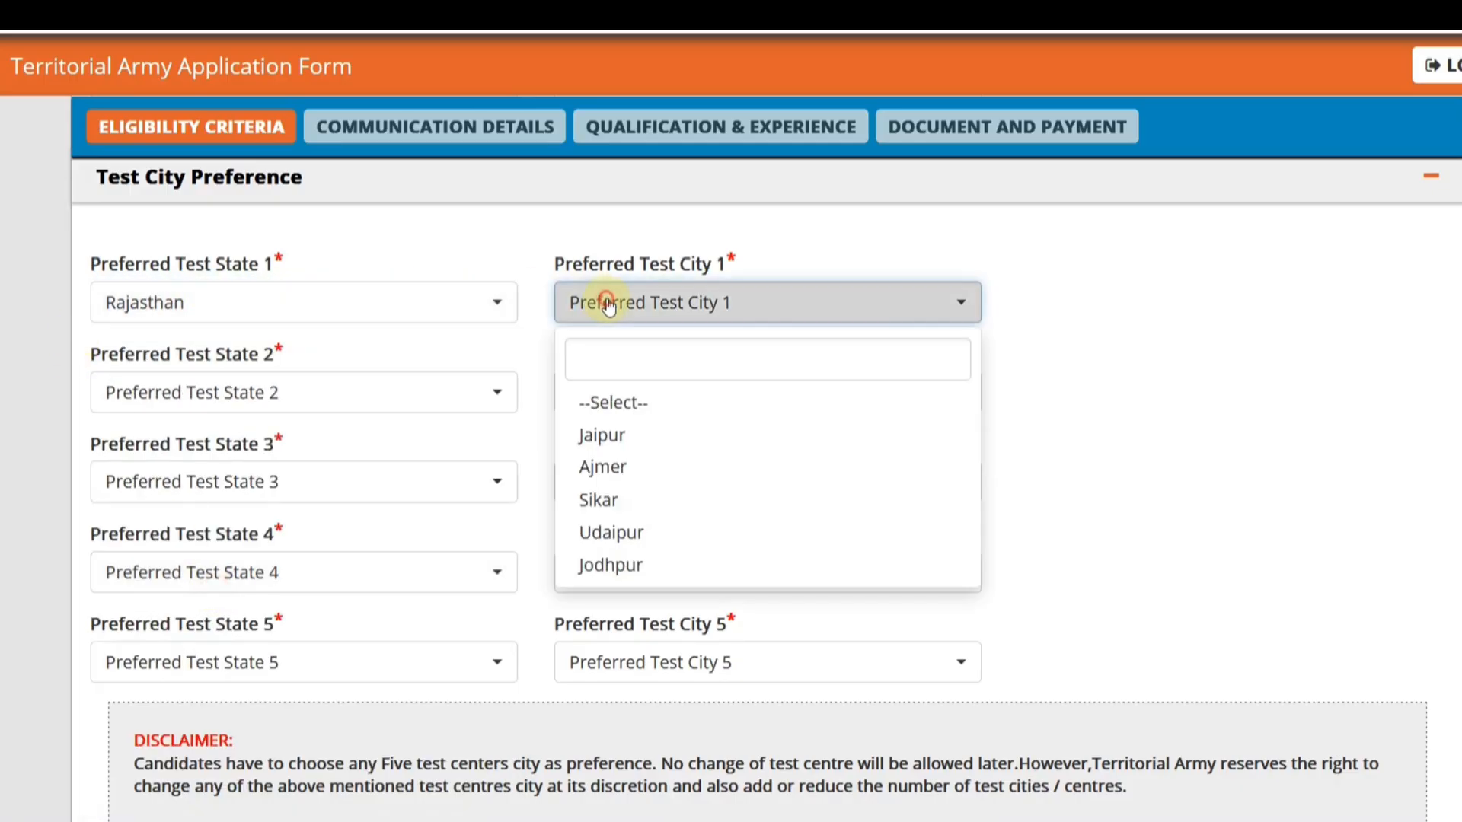
left_click(602, 436)
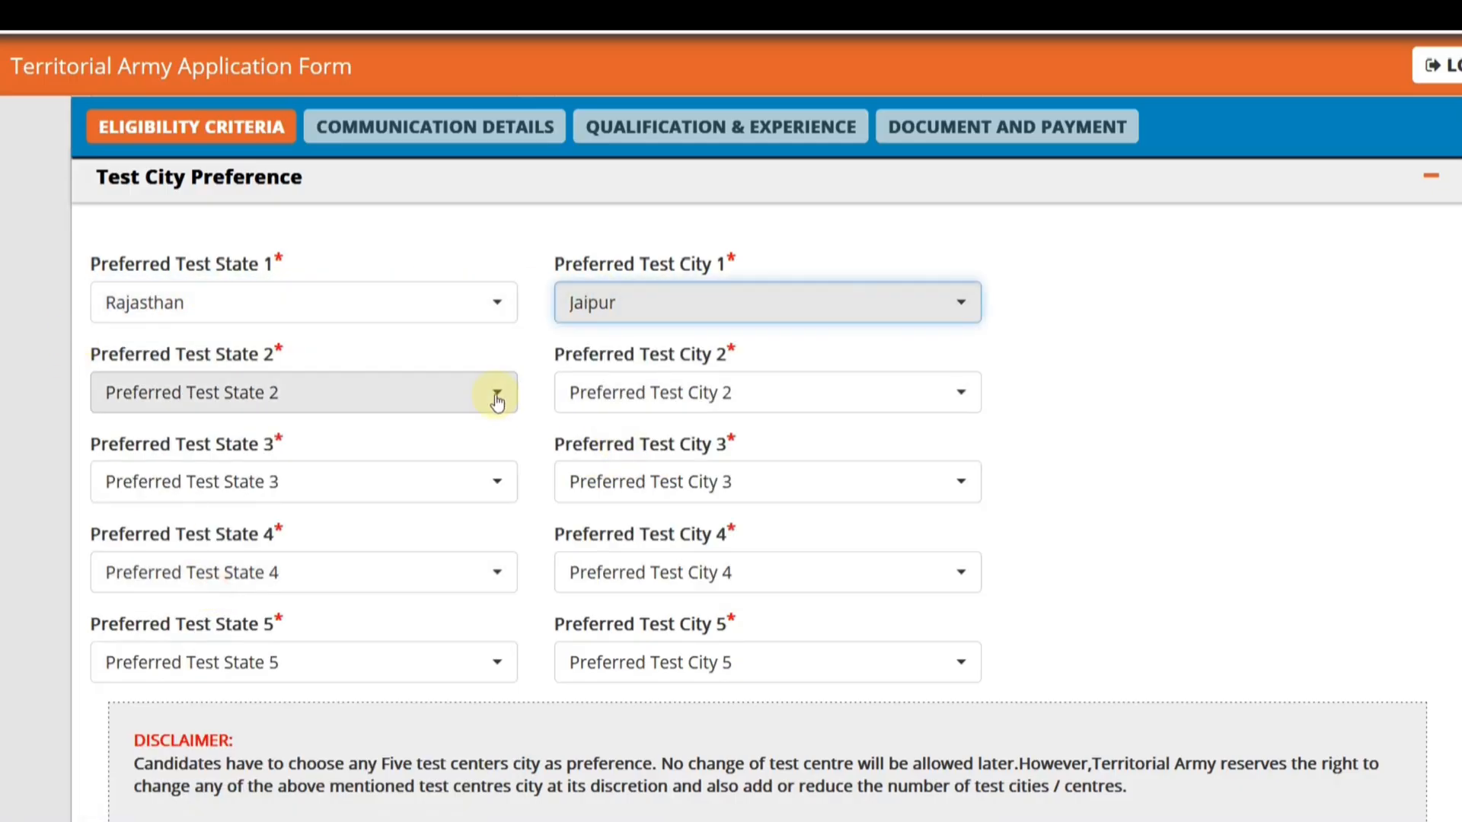
- Set the second test city preference to Delhi as the state and Delhi/NCR as the city
left_click(293, 392)
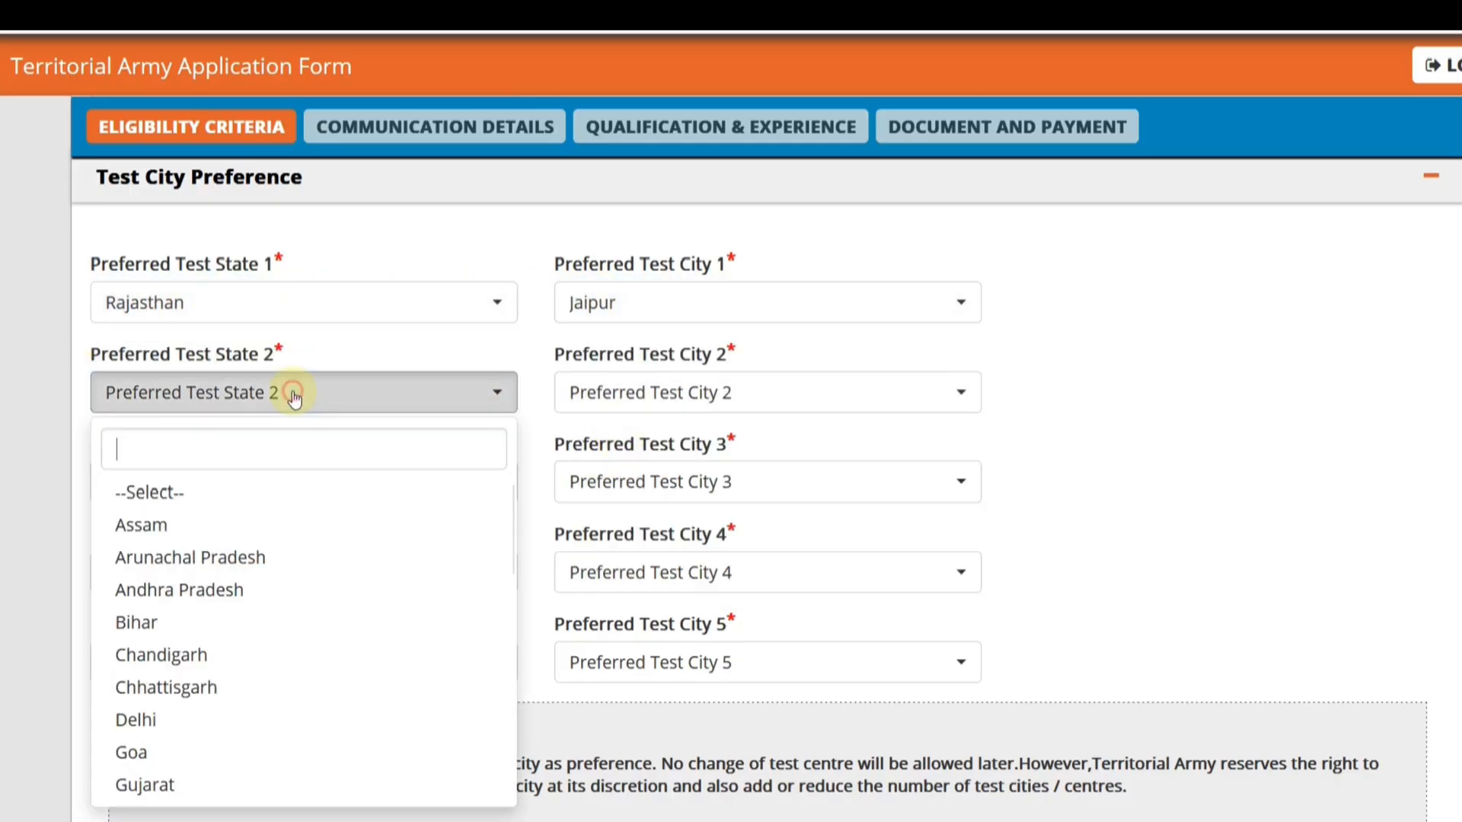
left_click(203, 716)
left_click(645, 395)
left_click(613, 524)
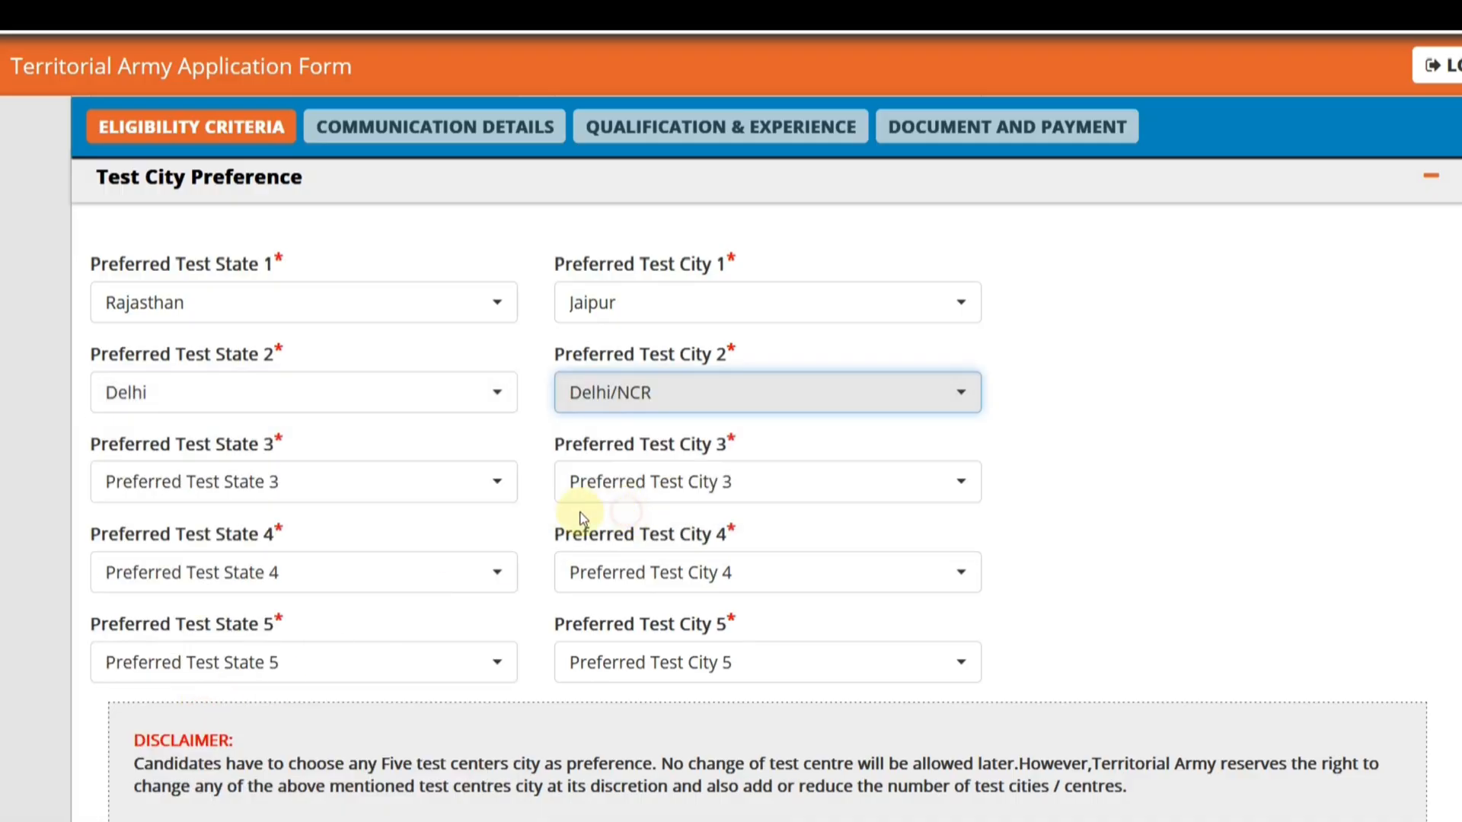
- Set the third test city preference to Rajasthan as the state and Udaipur as the city
left_click(229, 480)
scroll(228, 381, "down", 5)
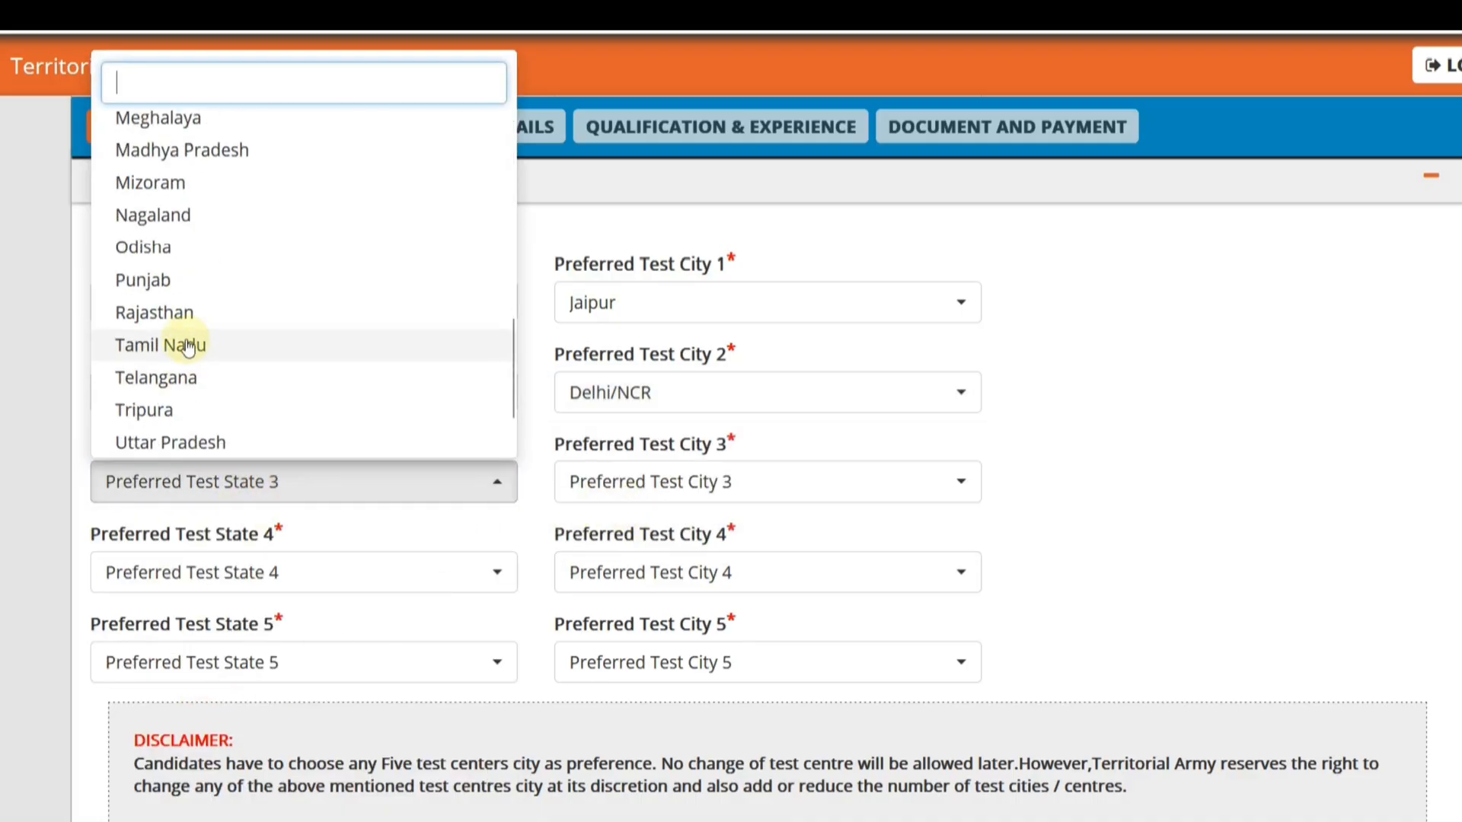
left_click(186, 308)
left_click(617, 489)
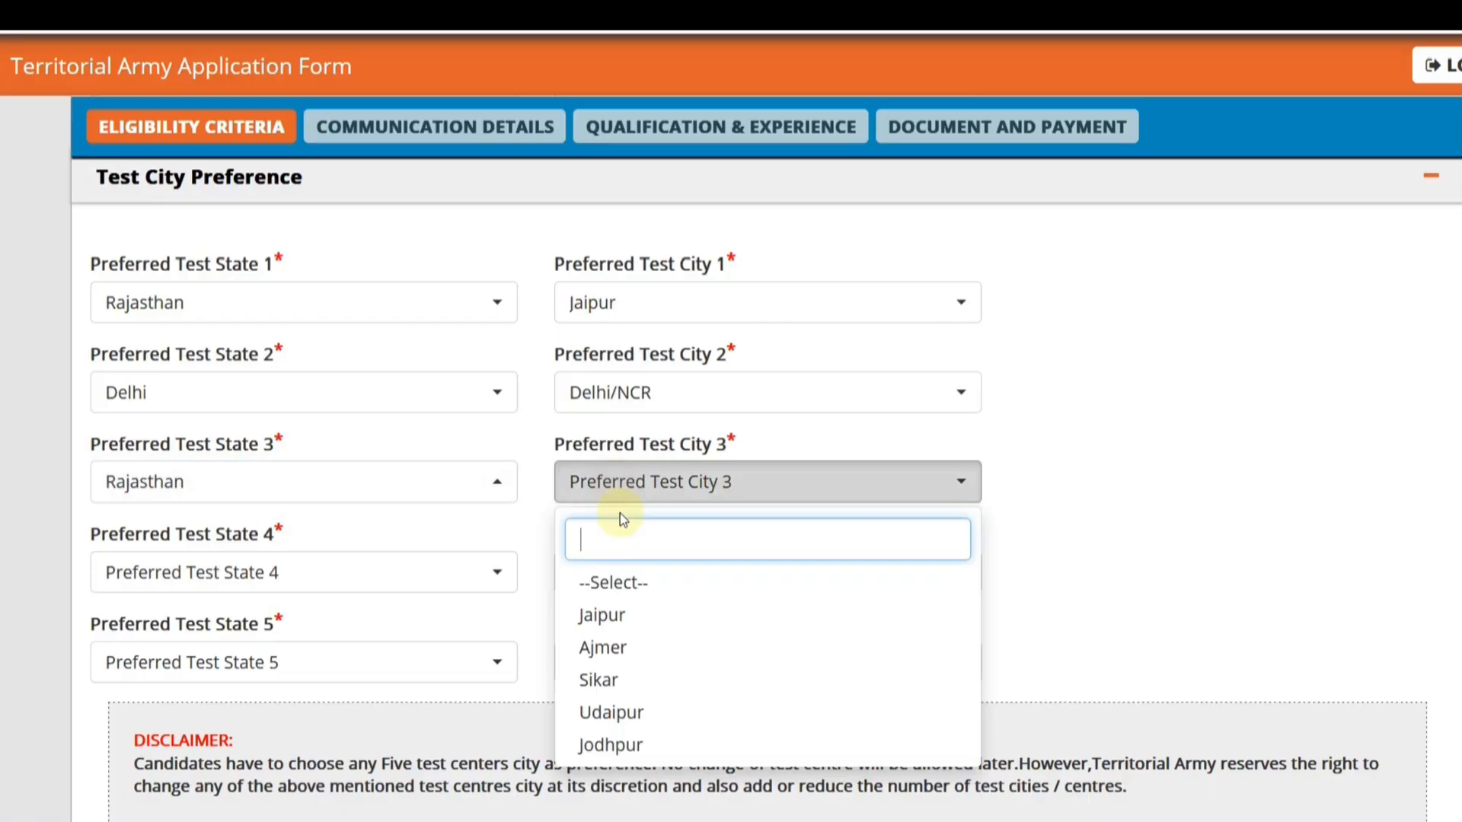
left_click(618, 708)
- Set the fourth test city preference to Rajasthan as the state and Jodhpur as the city
left_click(308, 575)
scroll(153, 424, "down", 5)
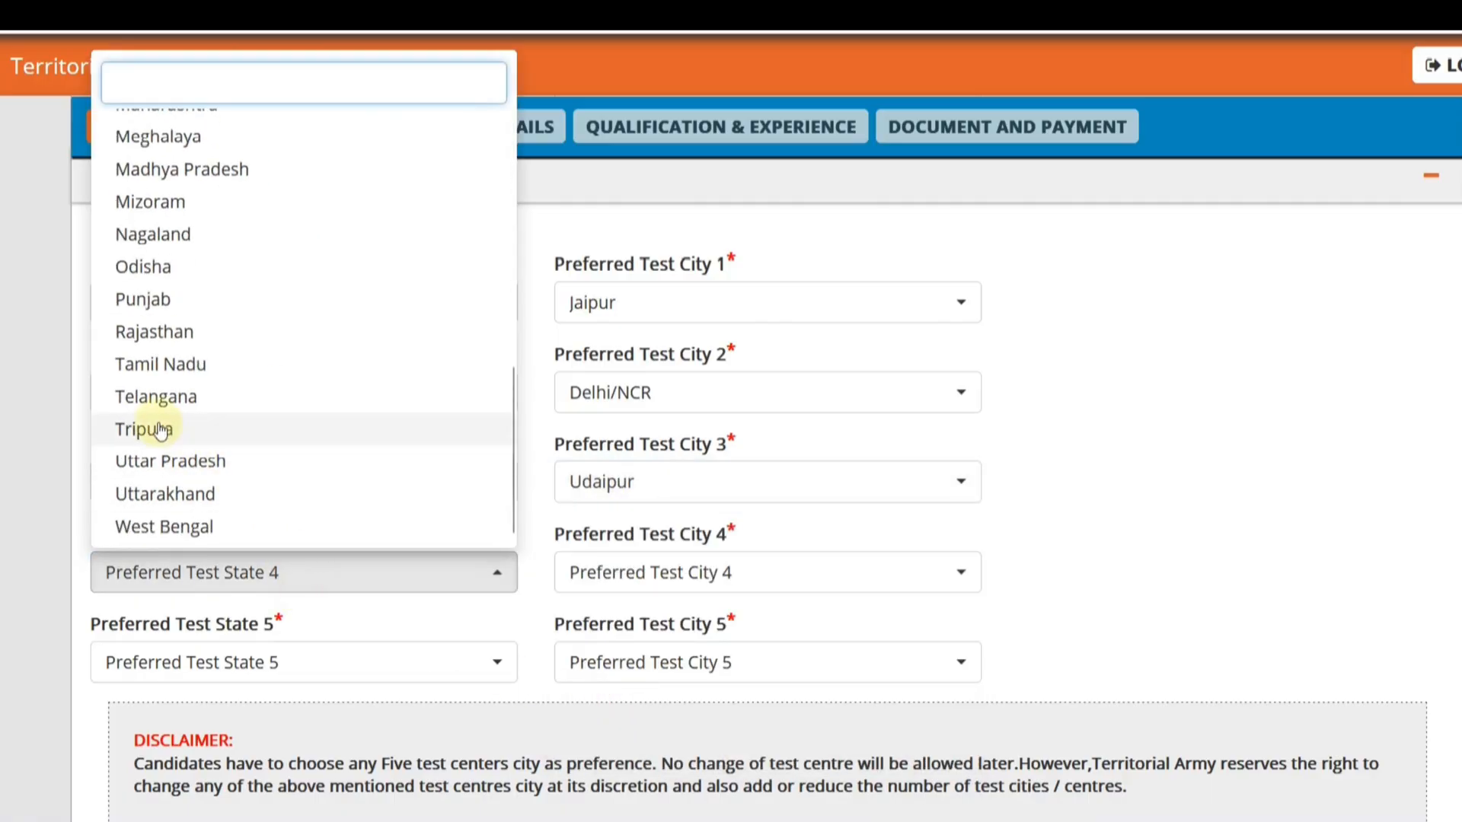
left_click(183, 329)
left_click(587, 570)
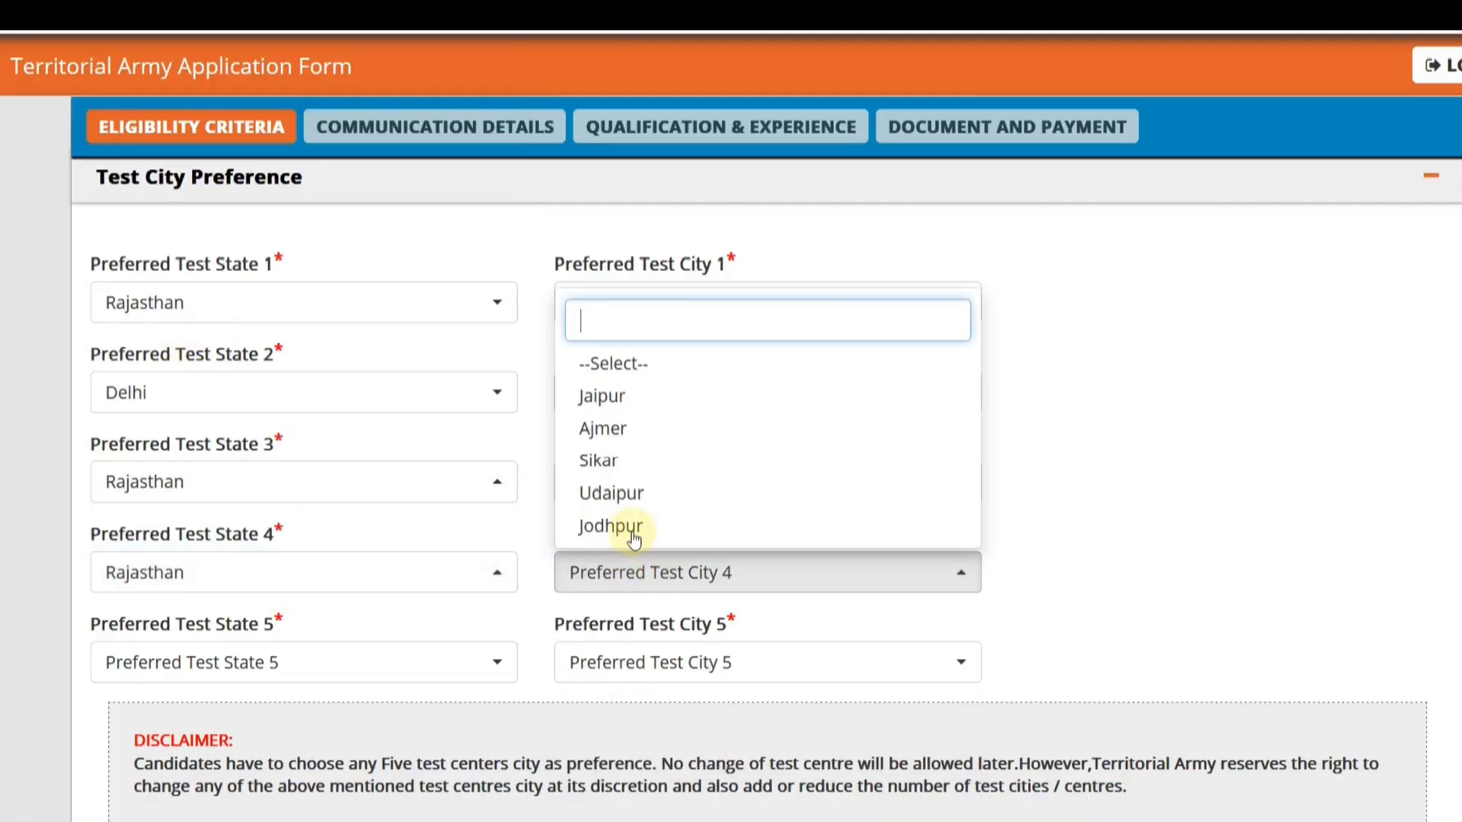
left_click(629, 523)
- Set the fifth test city preference to Rajasthan as the state and Sikar as the city
left_click(326, 668)
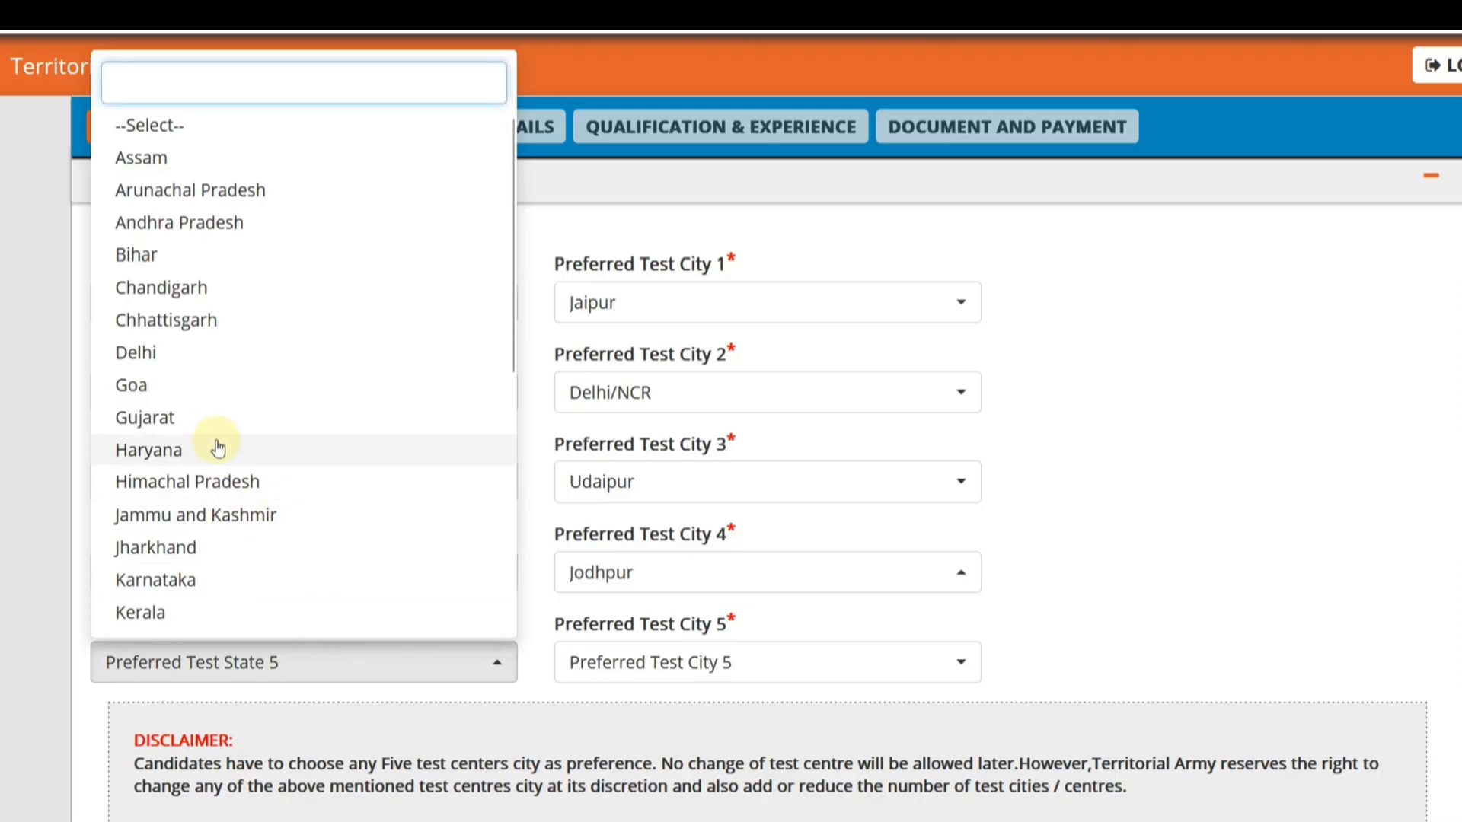
scroll(186, 449, "down", 5)
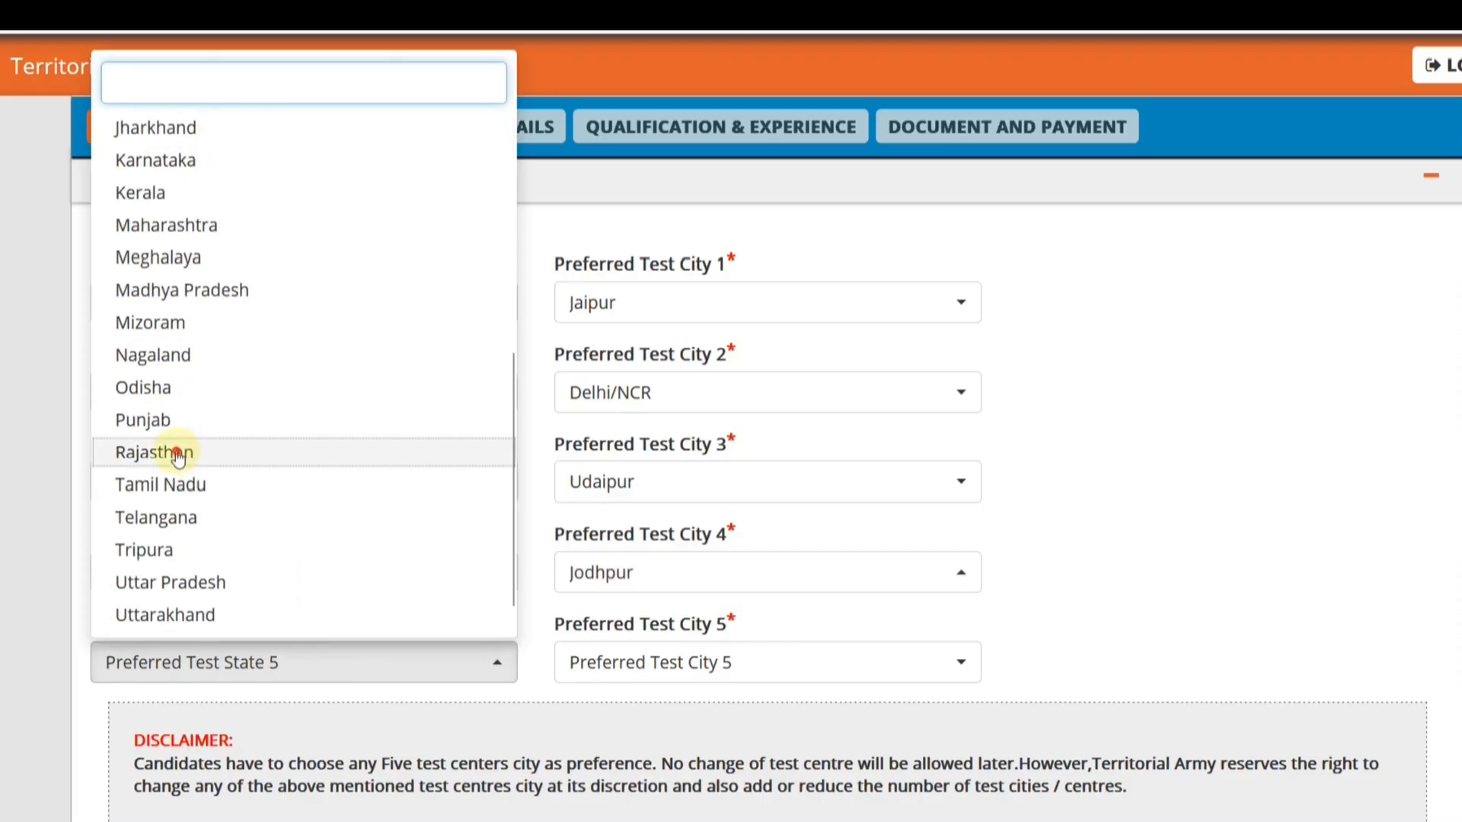
left_click(182, 451)
left_click(680, 664)
left_click(613, 551)
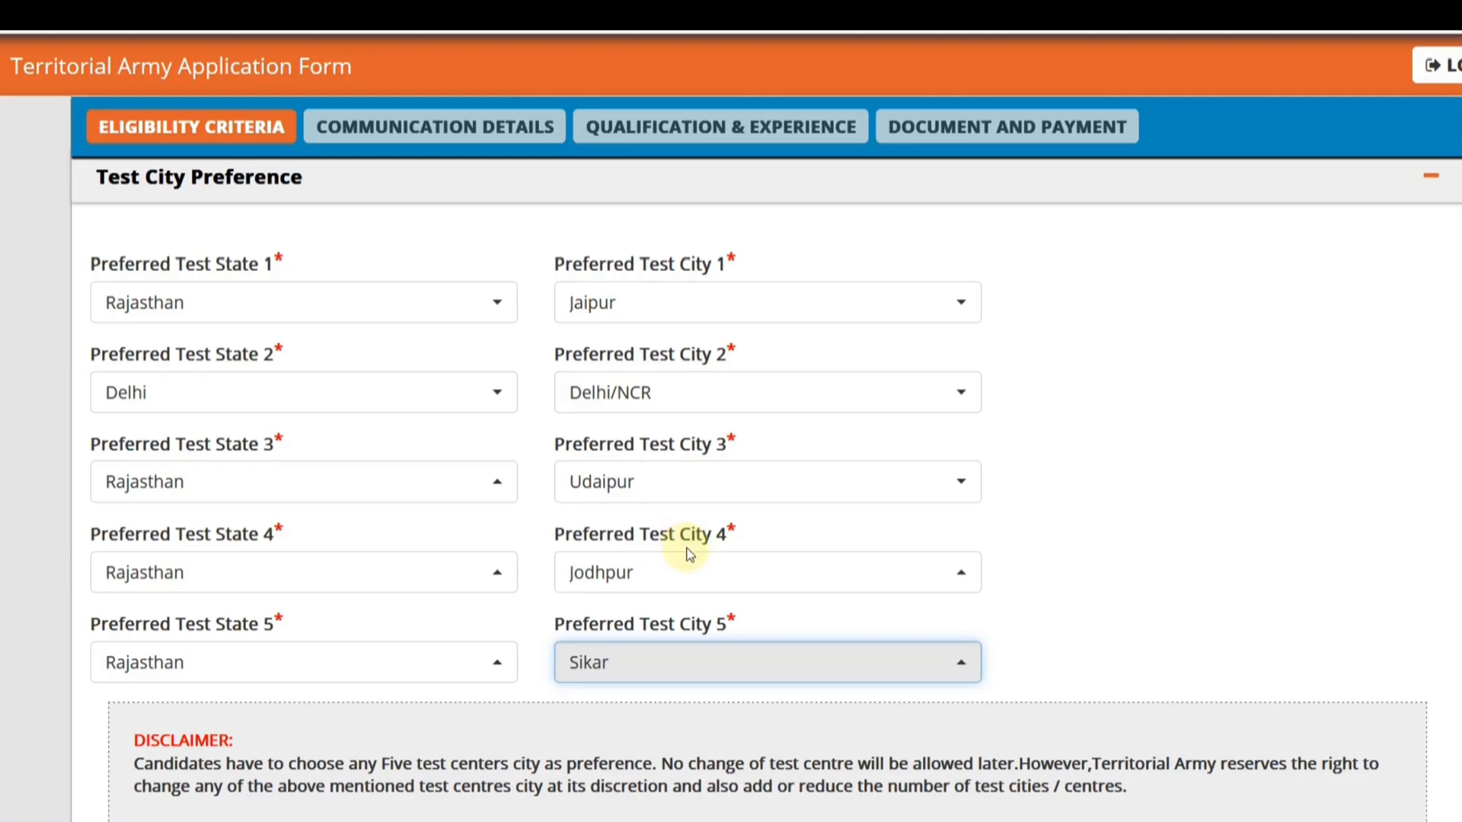
- In the employee details, answer Yes to being gainfully employed
scroll(687, 554, "down", 6)
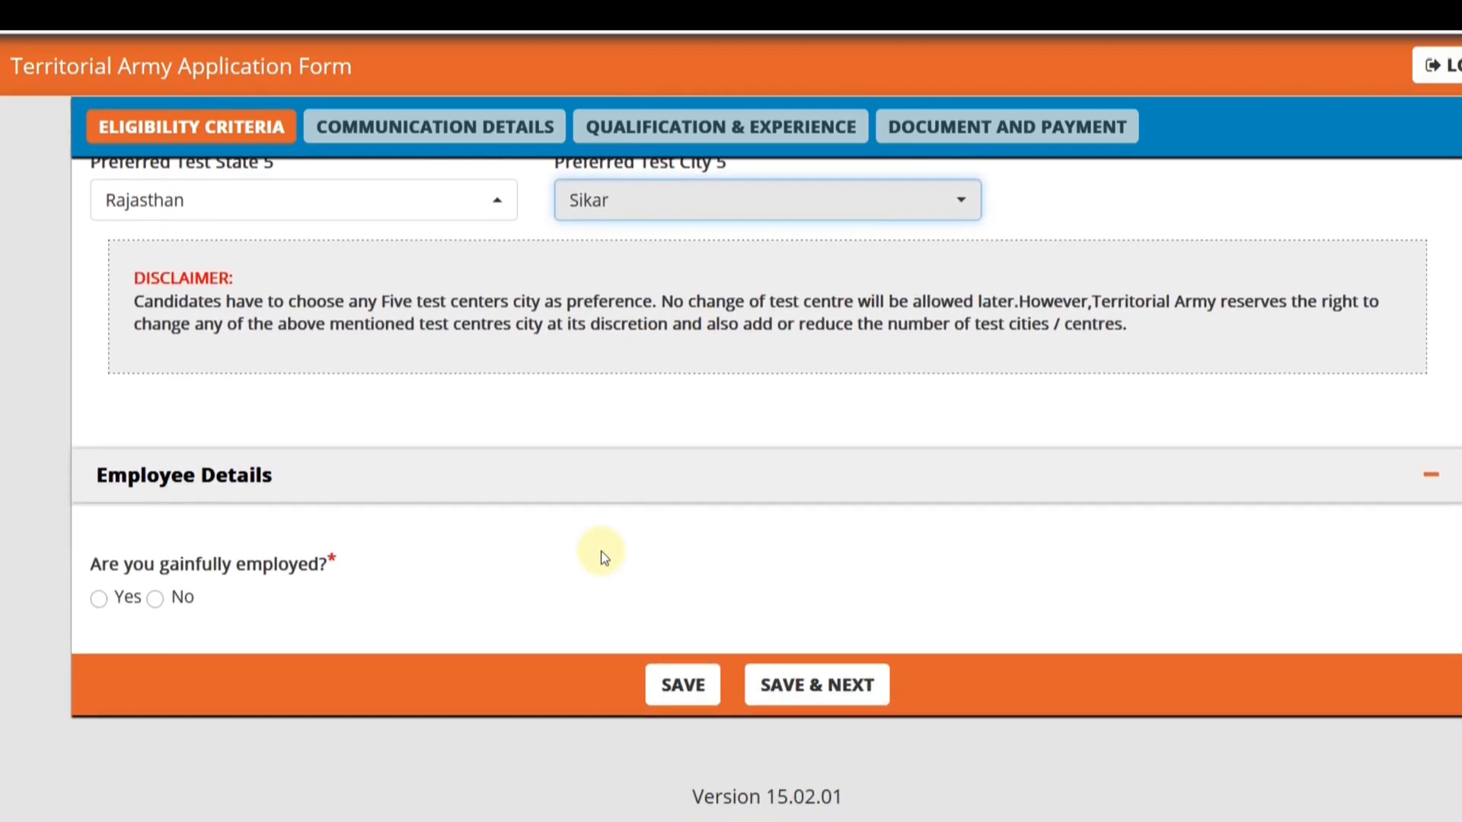
left_click(99, 599)
scroll(358, 575, "down", 3)
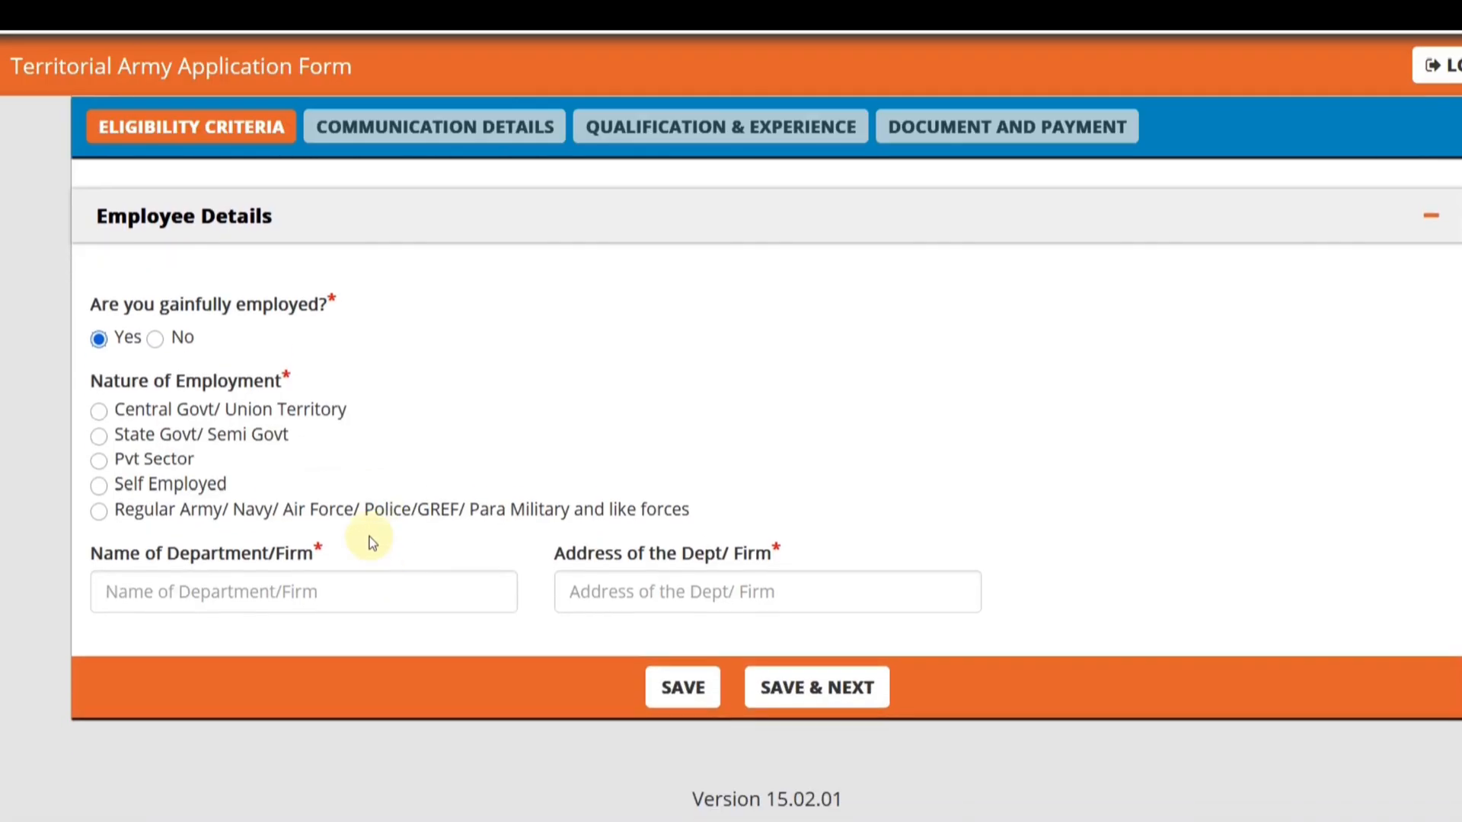
- Try each nature of employment option in turn, from Central Govt/ Union Territory to Regular Army/ Navy/ Air Force/ Police/GREF/ Para Military and like forces
left_click(99, 411)
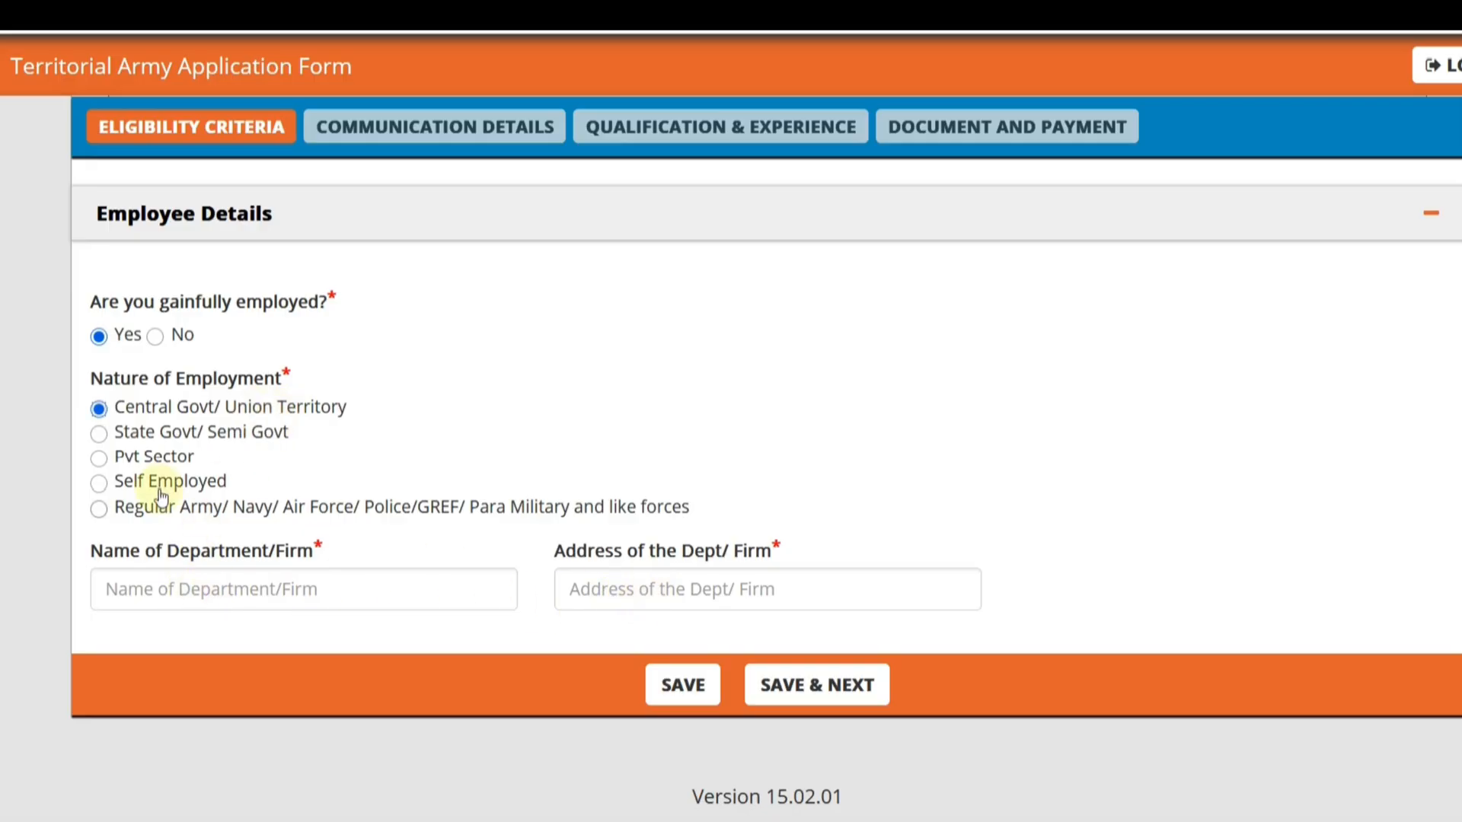
left_click(98, 433)
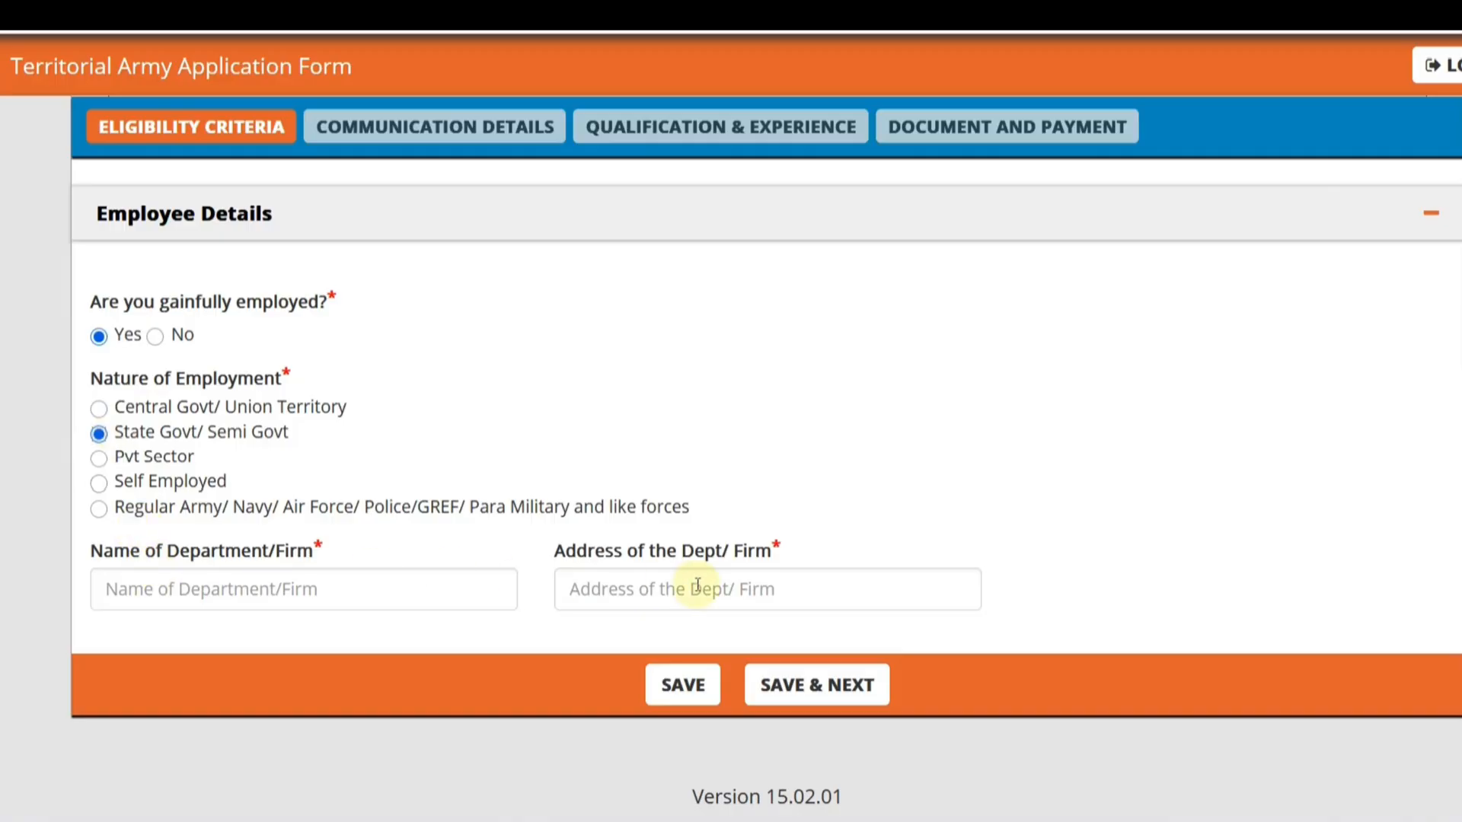
left_click(102, 460)
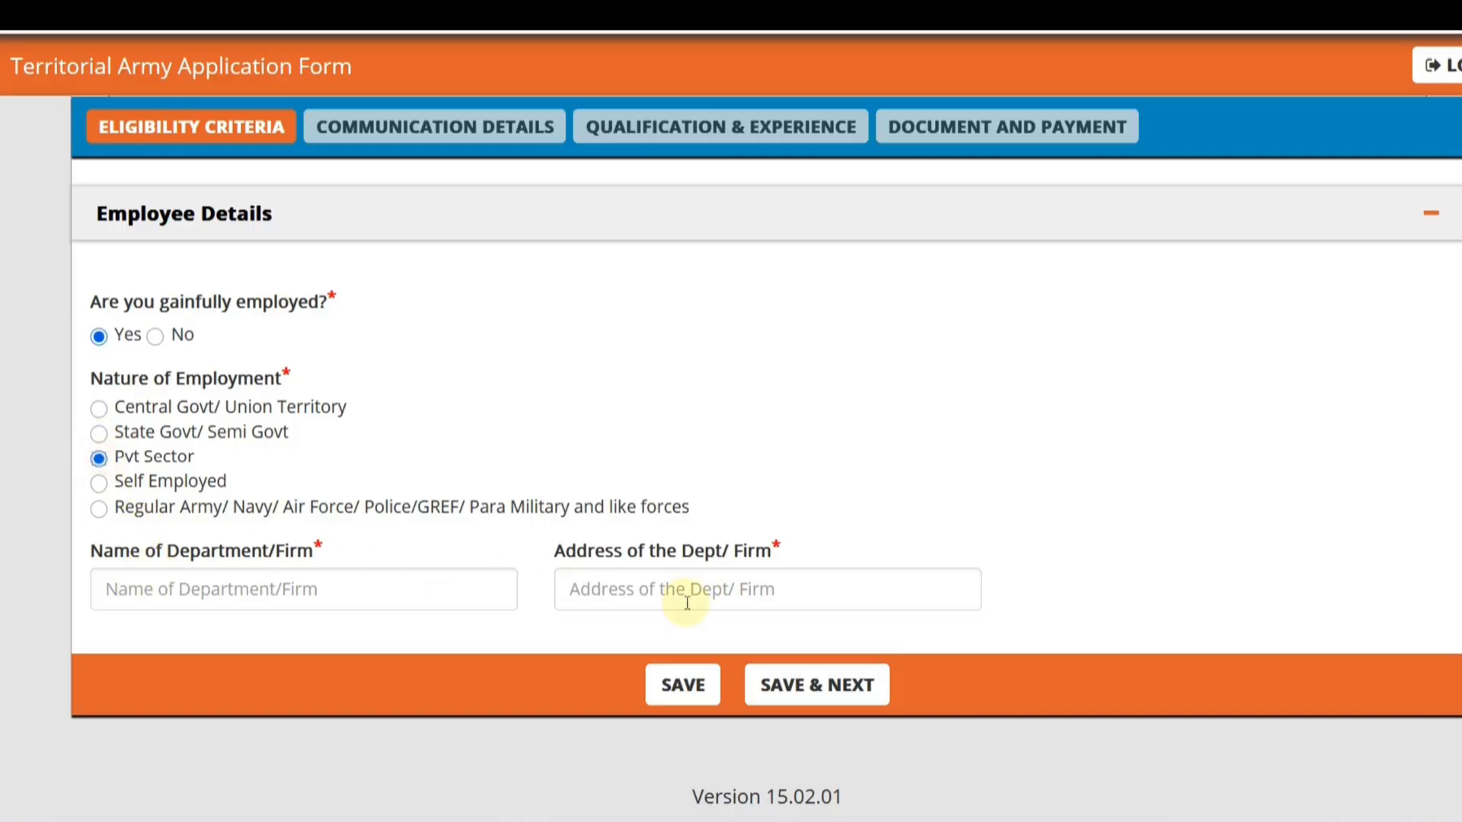
left_click(103, 485)
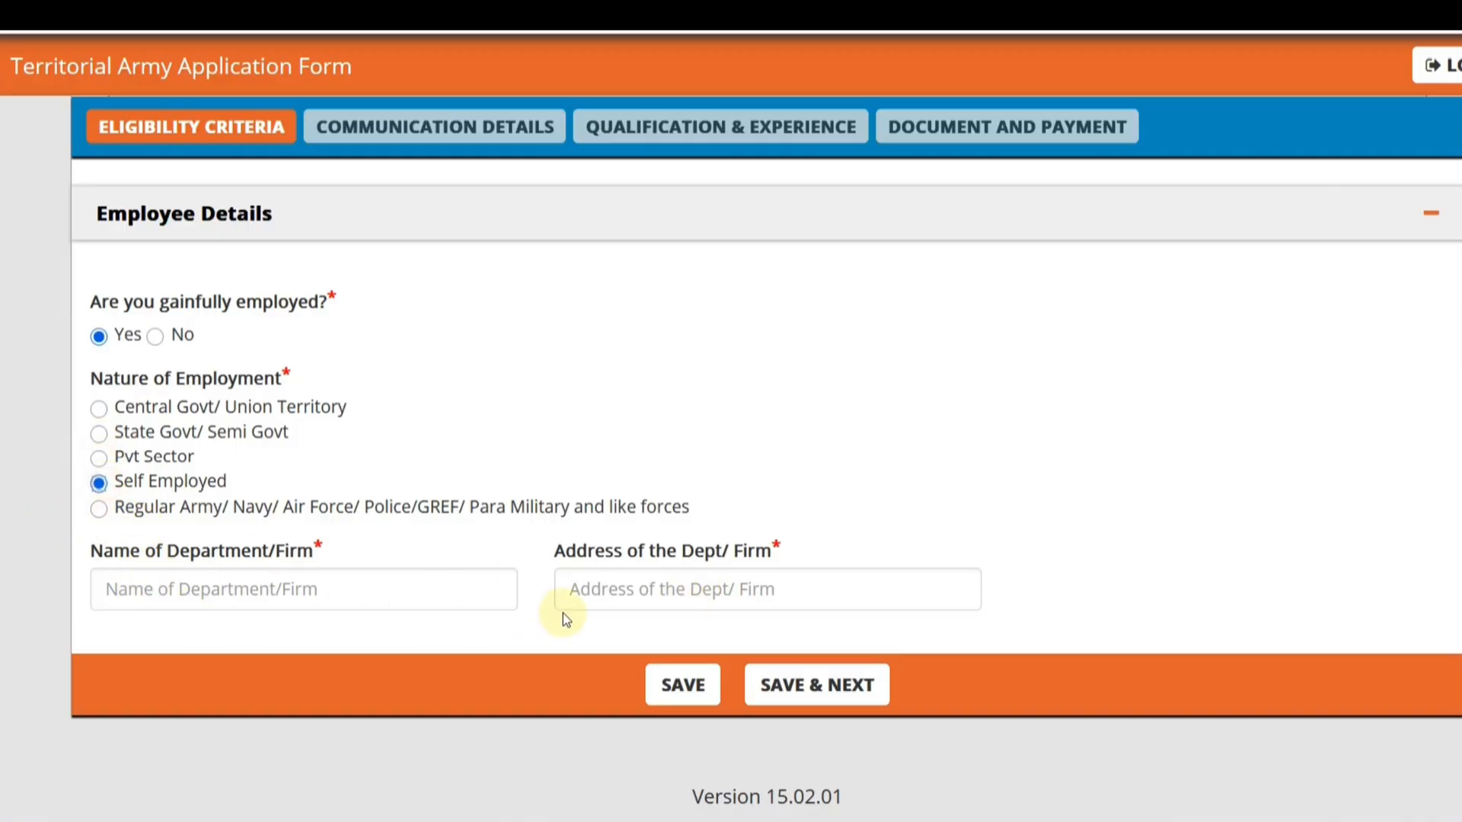
left_click(98, 510)
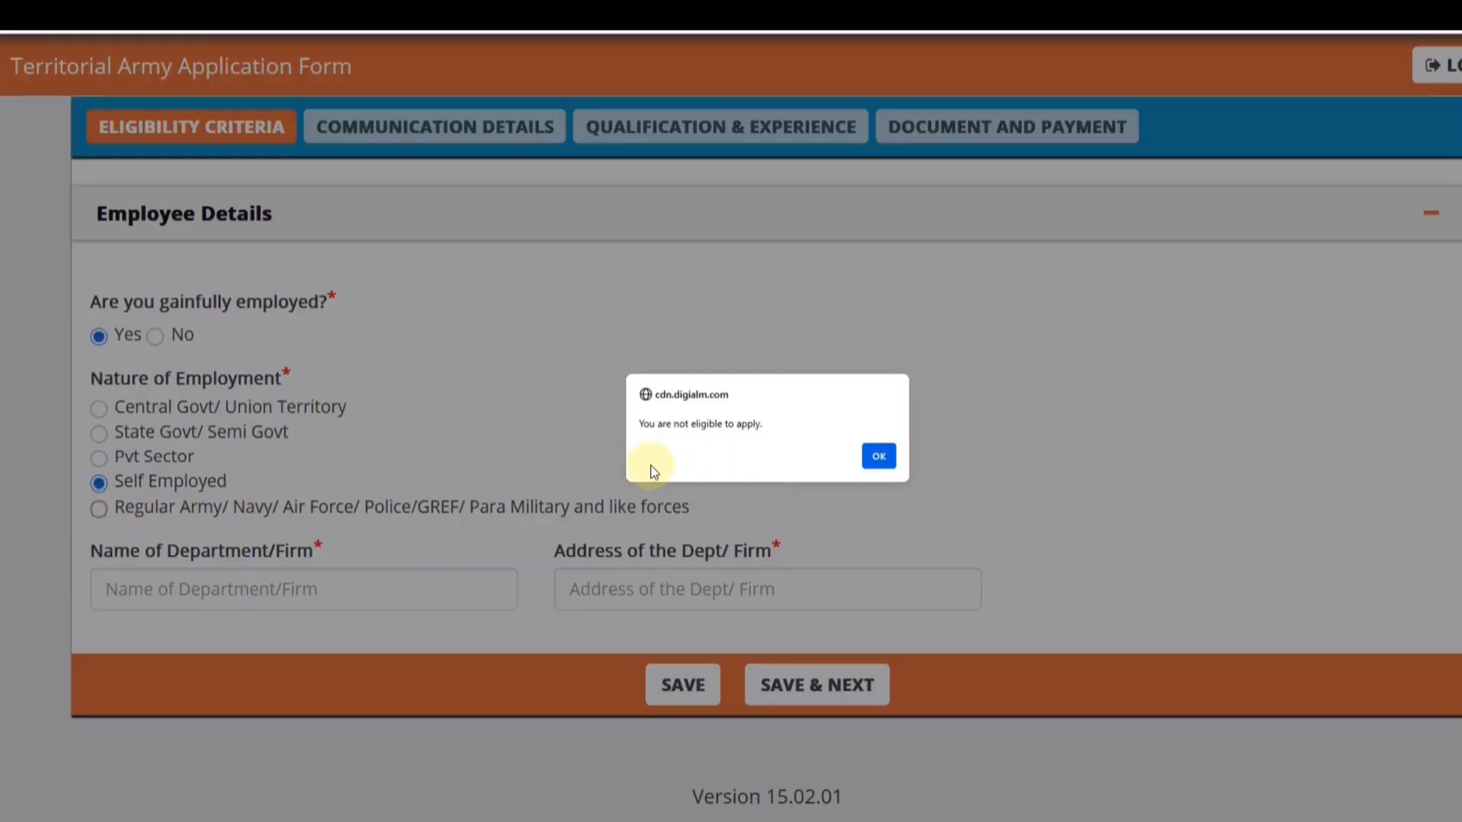
left_click(880, 460)
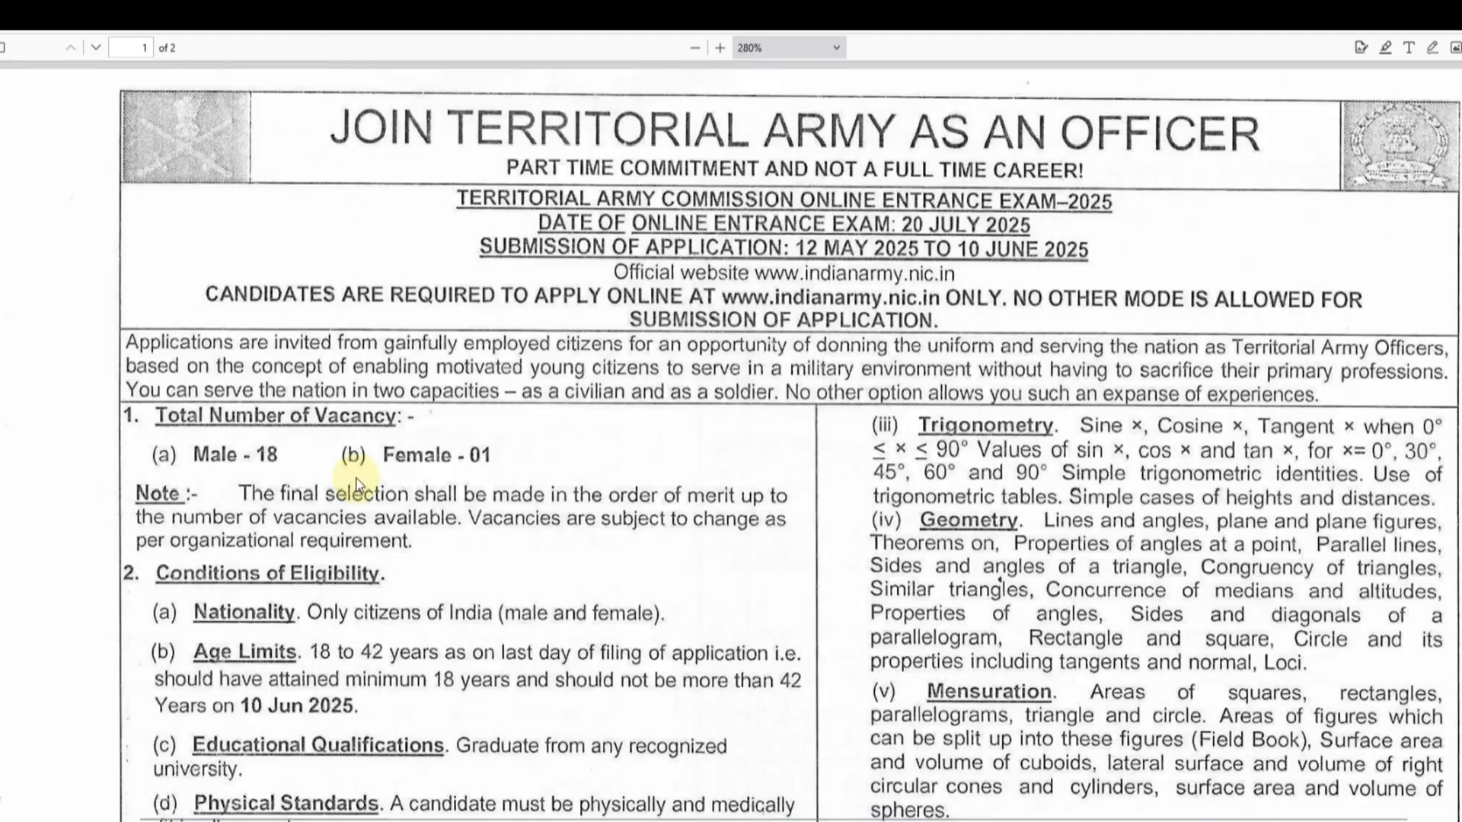
- Set the nature of employment to Self Employed and go to the name of the department or firm
scroll(353, 482, "down", 3)
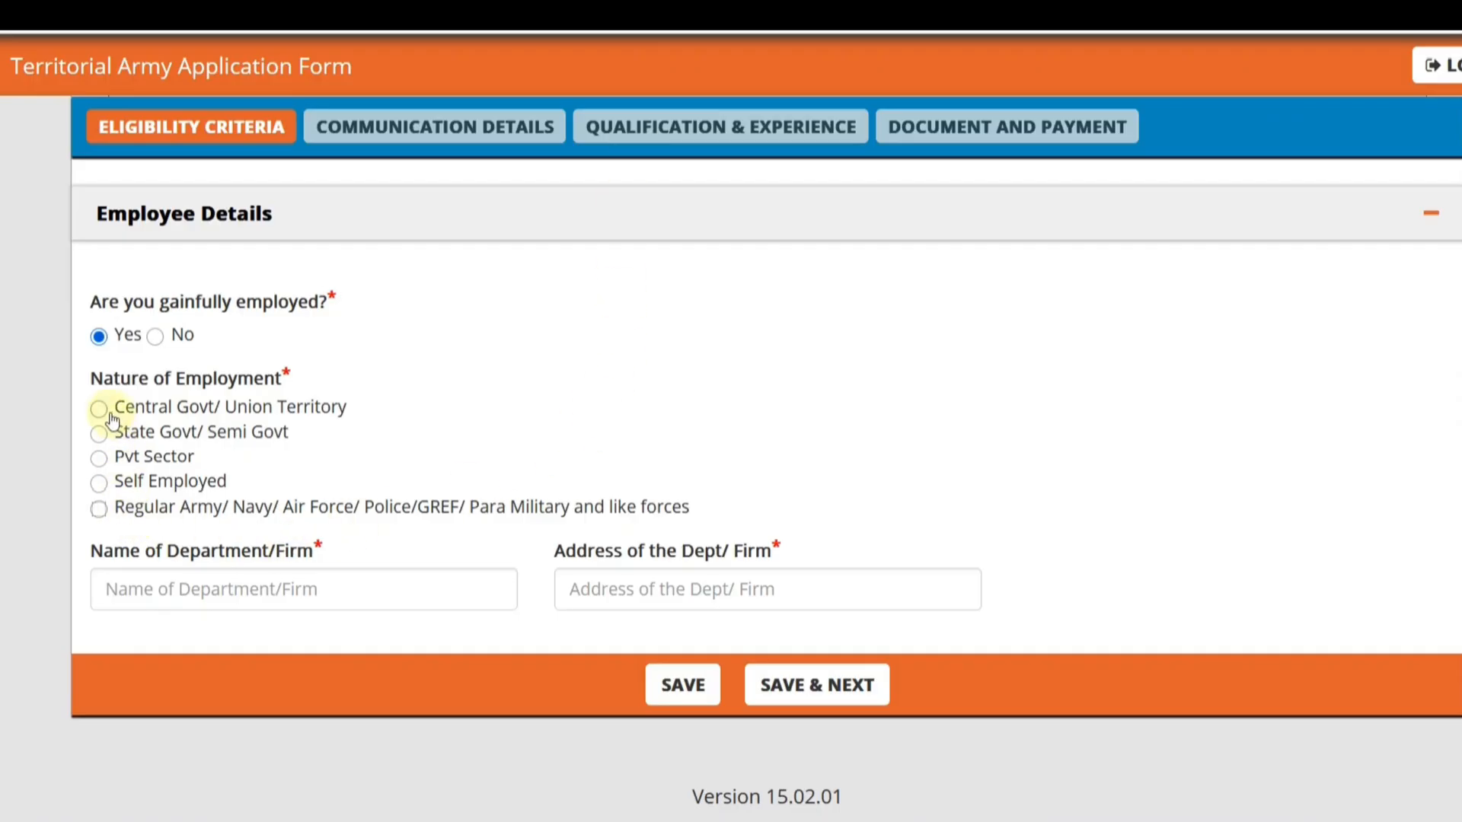
left_click(99, 485)
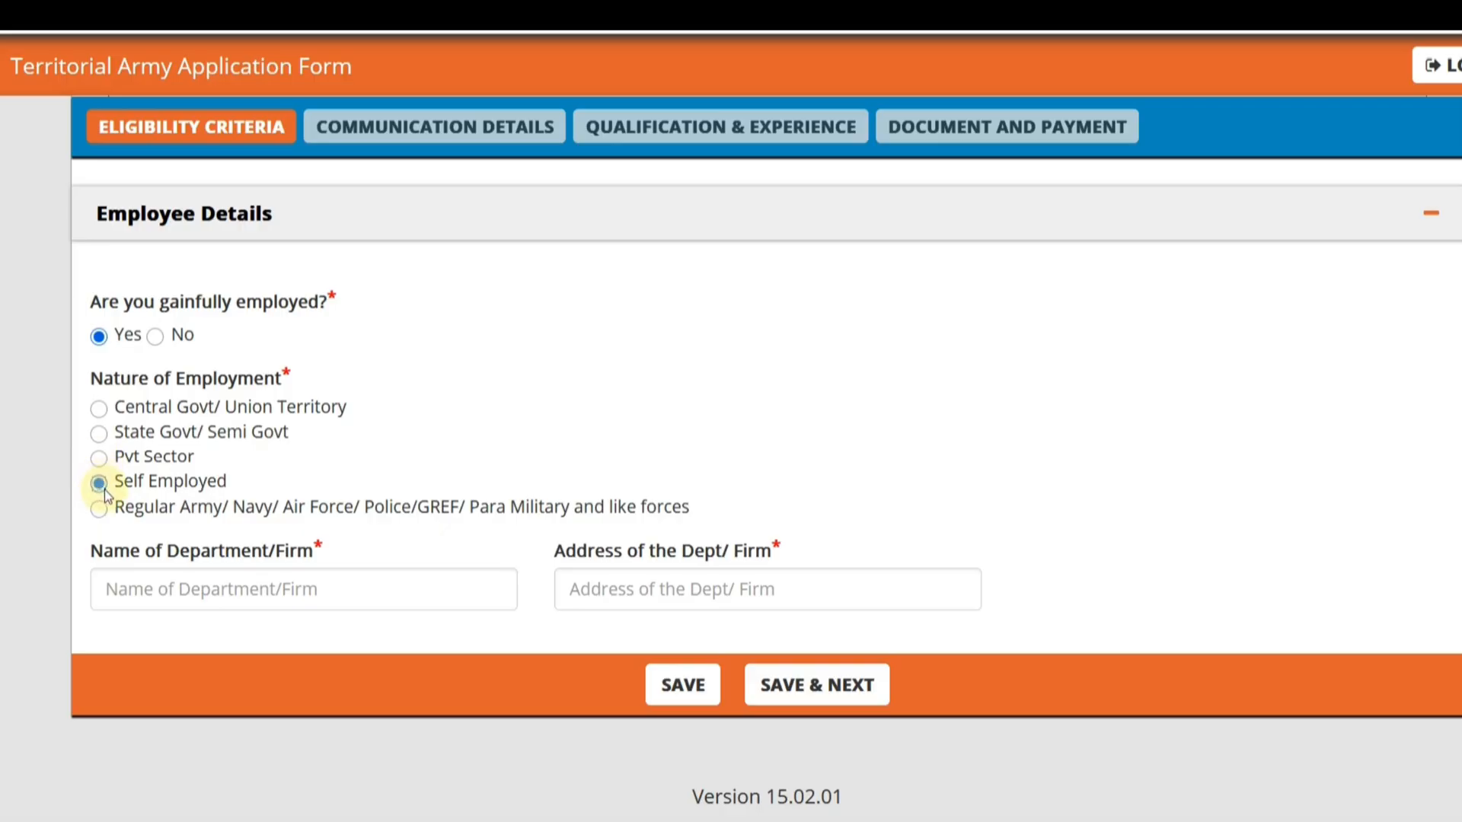
left_click(202, 590)
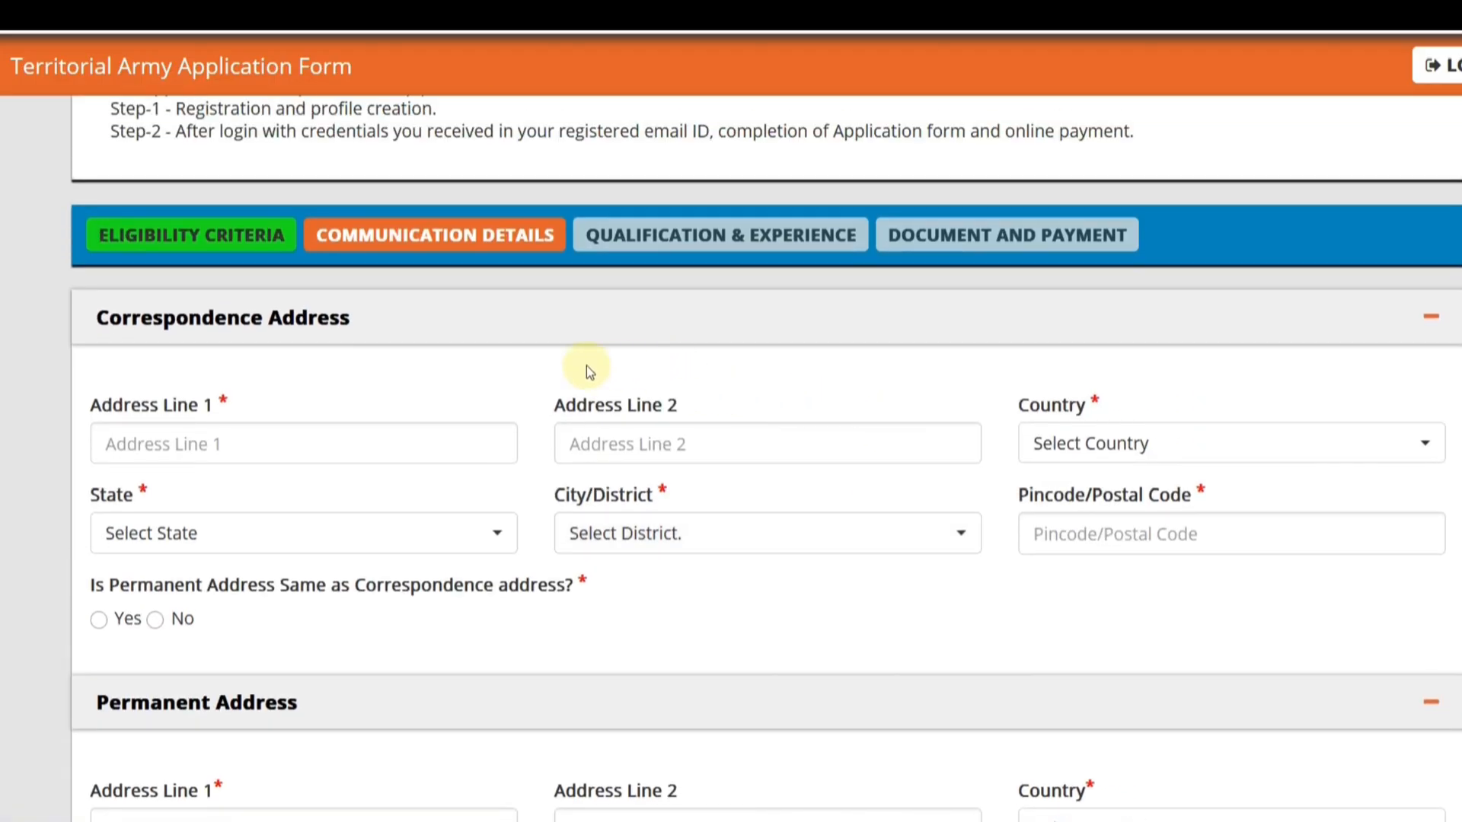
- In the correspondence address, set the country to India and the state to Rajasthan
scroll(466, 326, "down", 2)
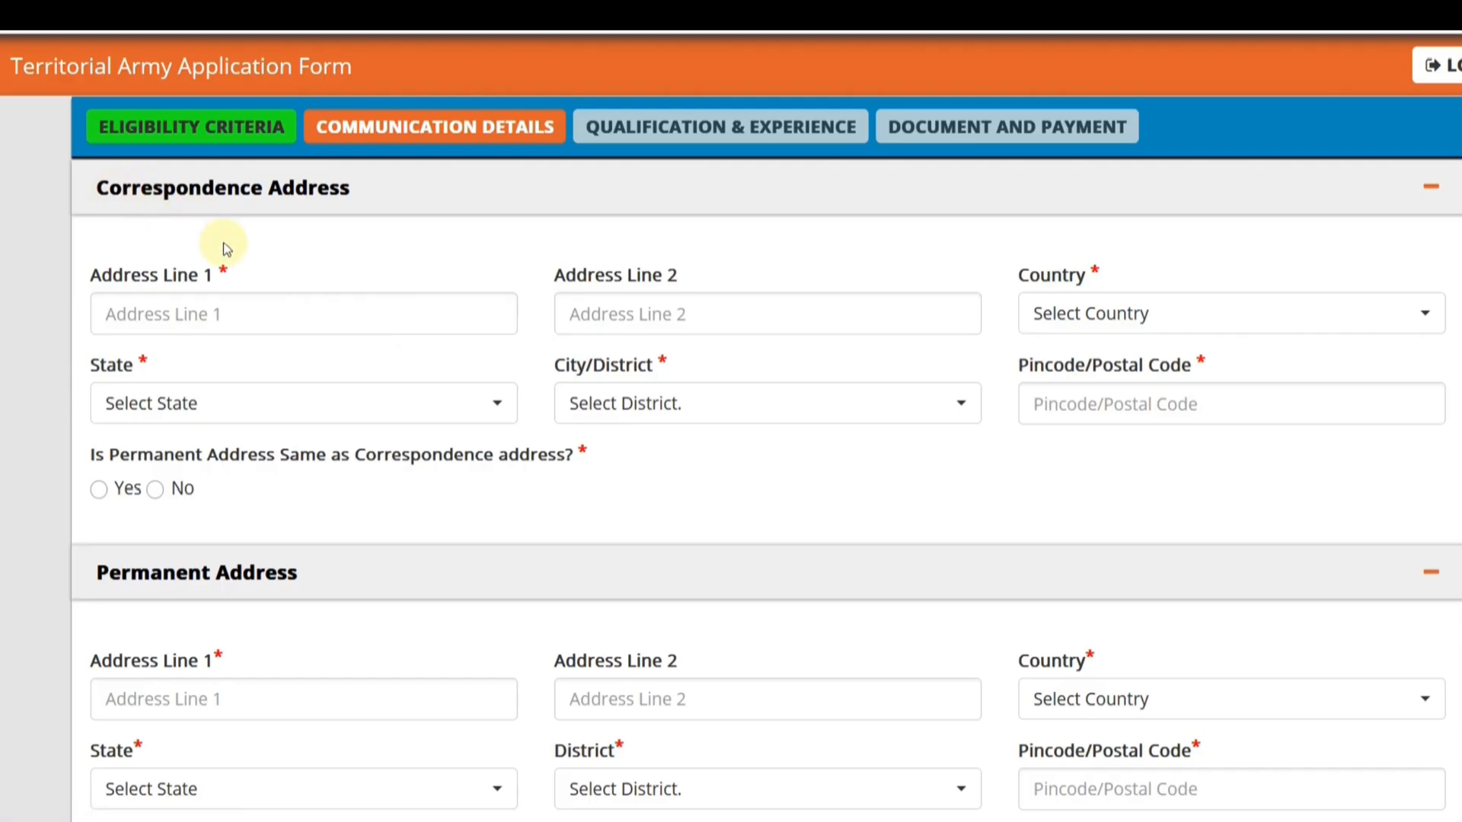
left_click(202, 317)
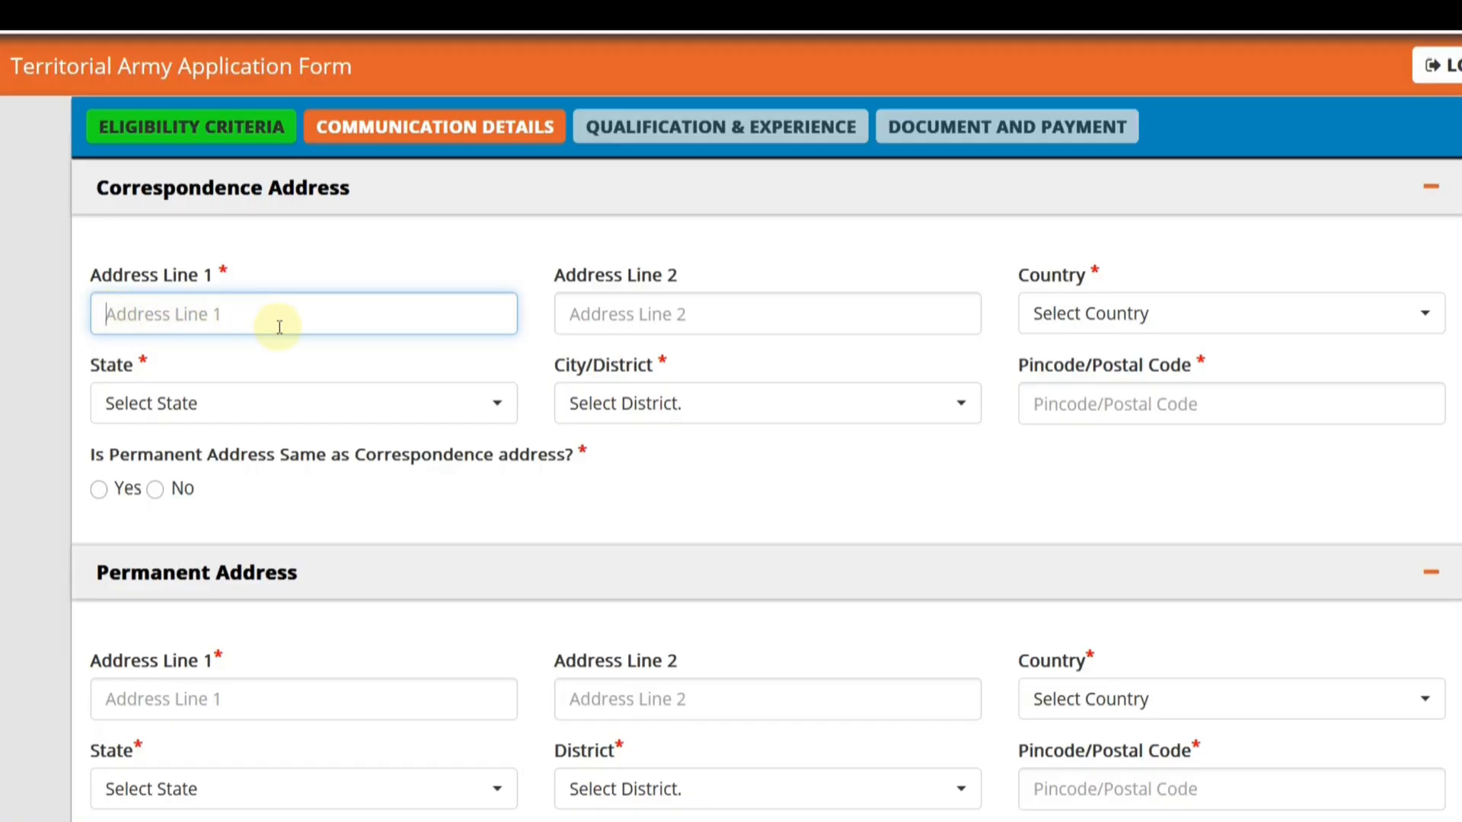
left_click(1098, 333)
left_click(1079, 443)
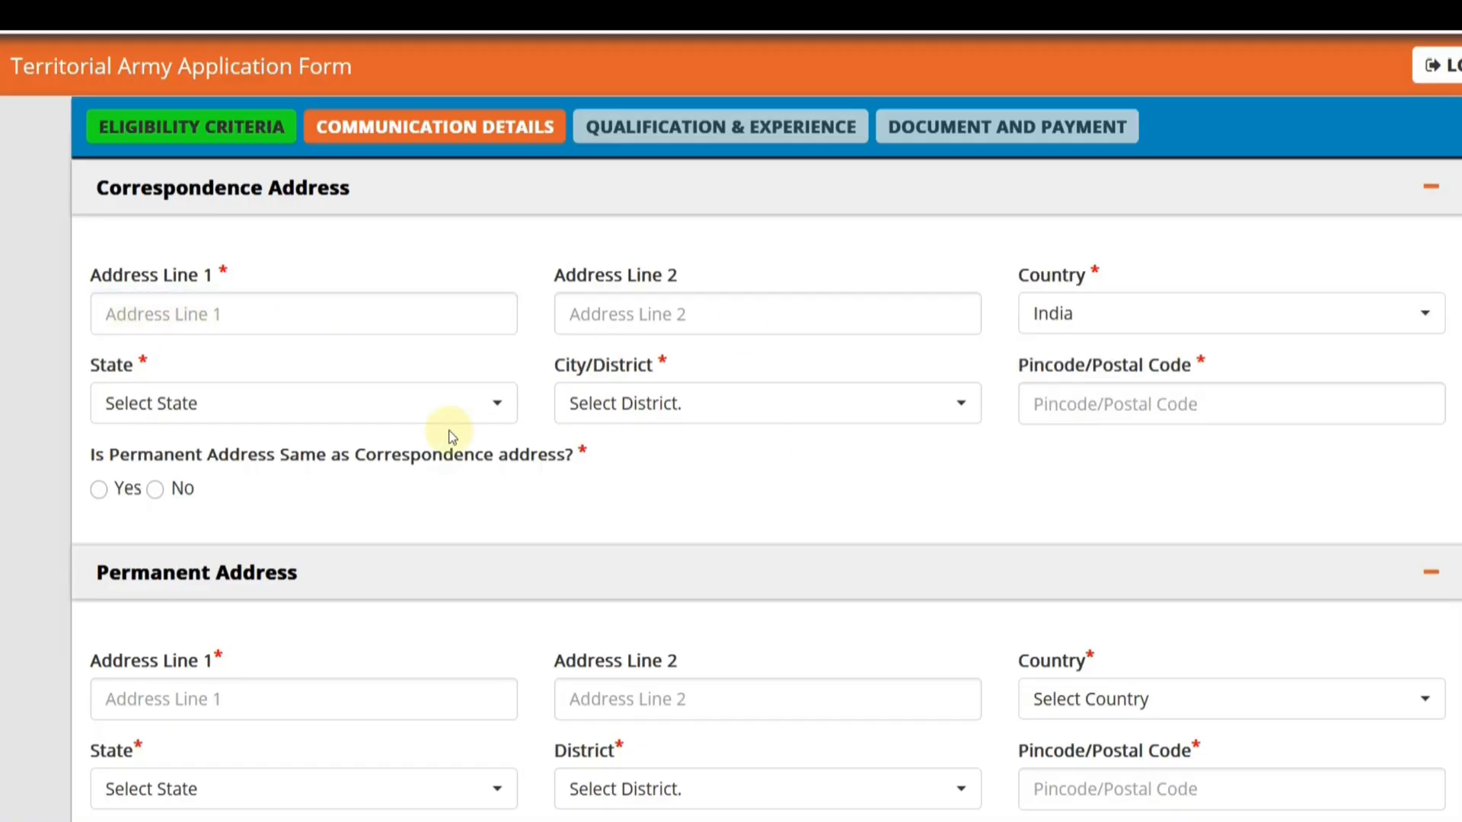
left_click(394, 429)
scroll(235, 619, "down", 8)
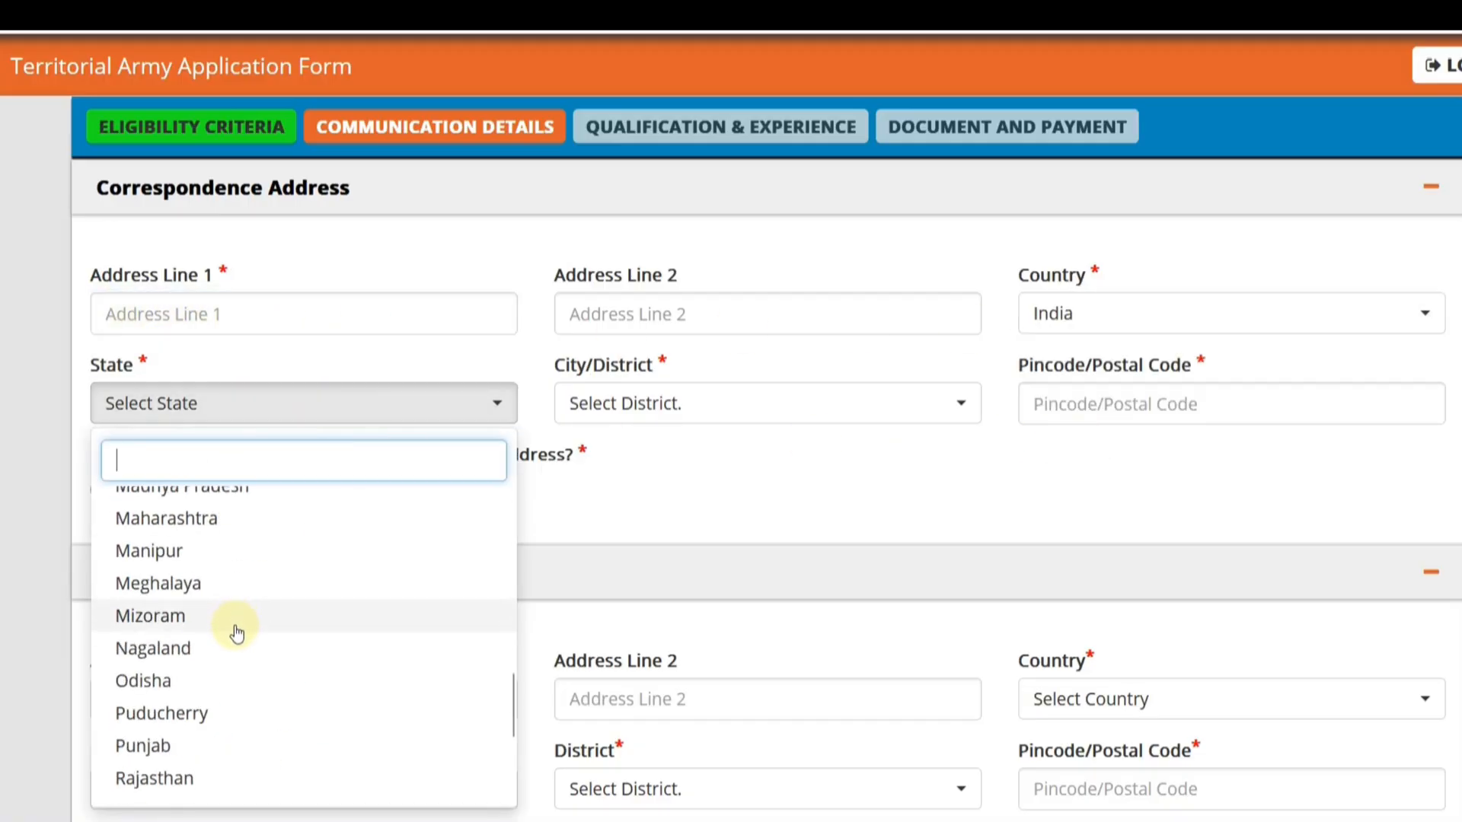
scroll(192, 592, "down", 3)
left_click(139, 561)
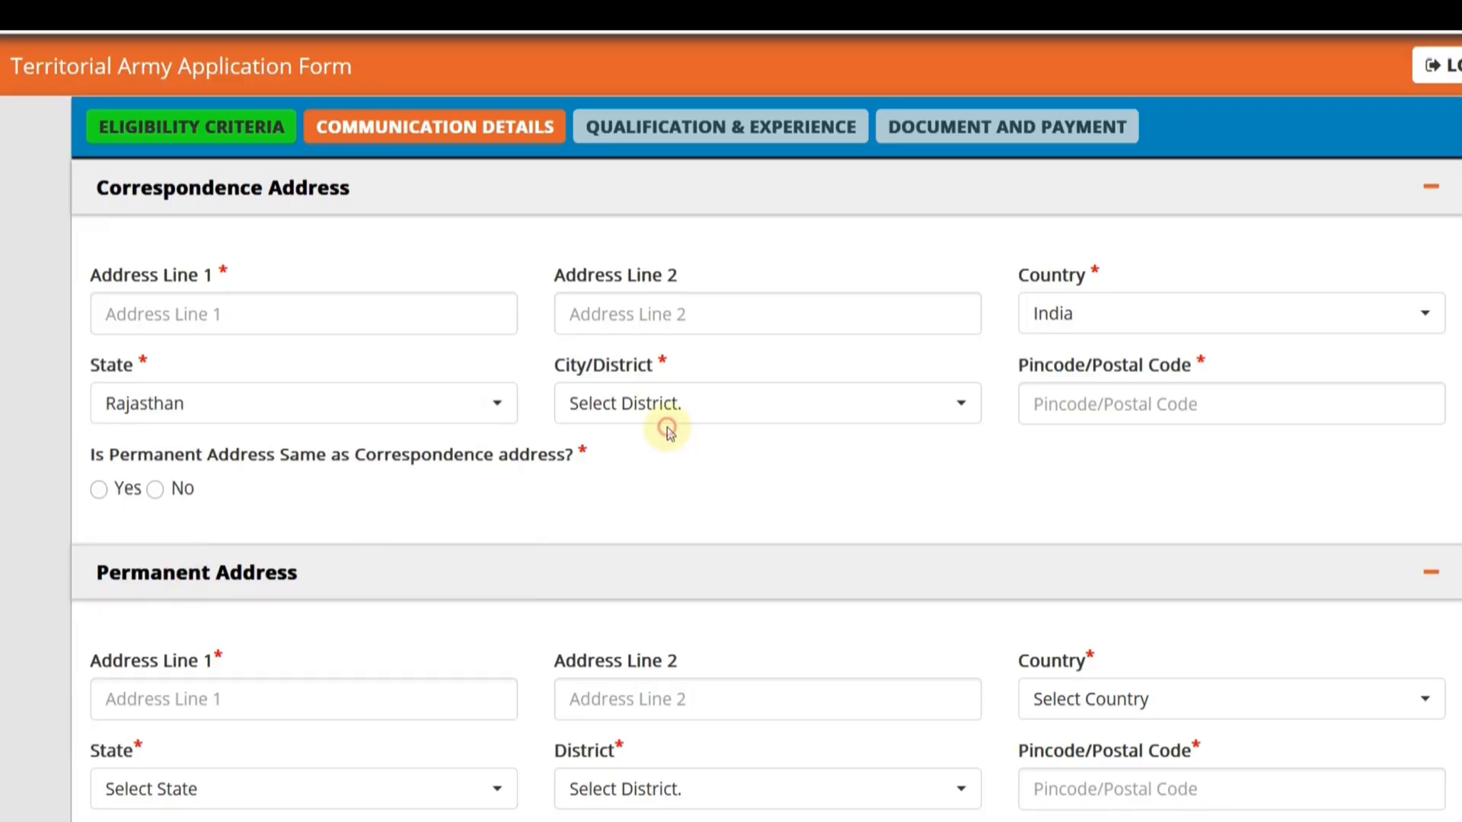
left_click(667, 430)
left_click(1030, 489)
- Try Yes for the permanent address being the same as the correspondence address, and change the answer to No
scroll(463, 565, "down", 2)
left_click(99, 360)
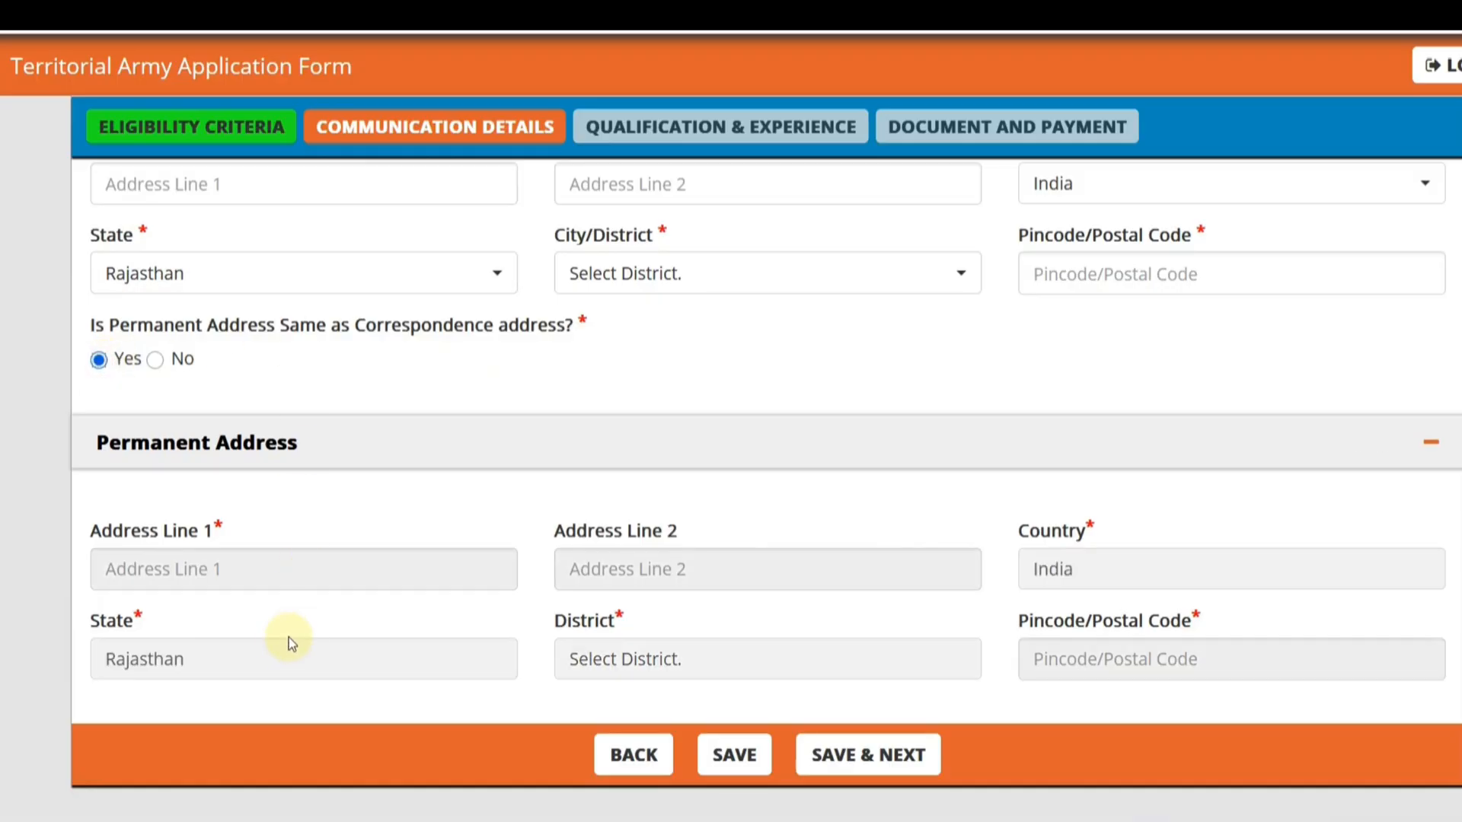
left_click(155, 359)
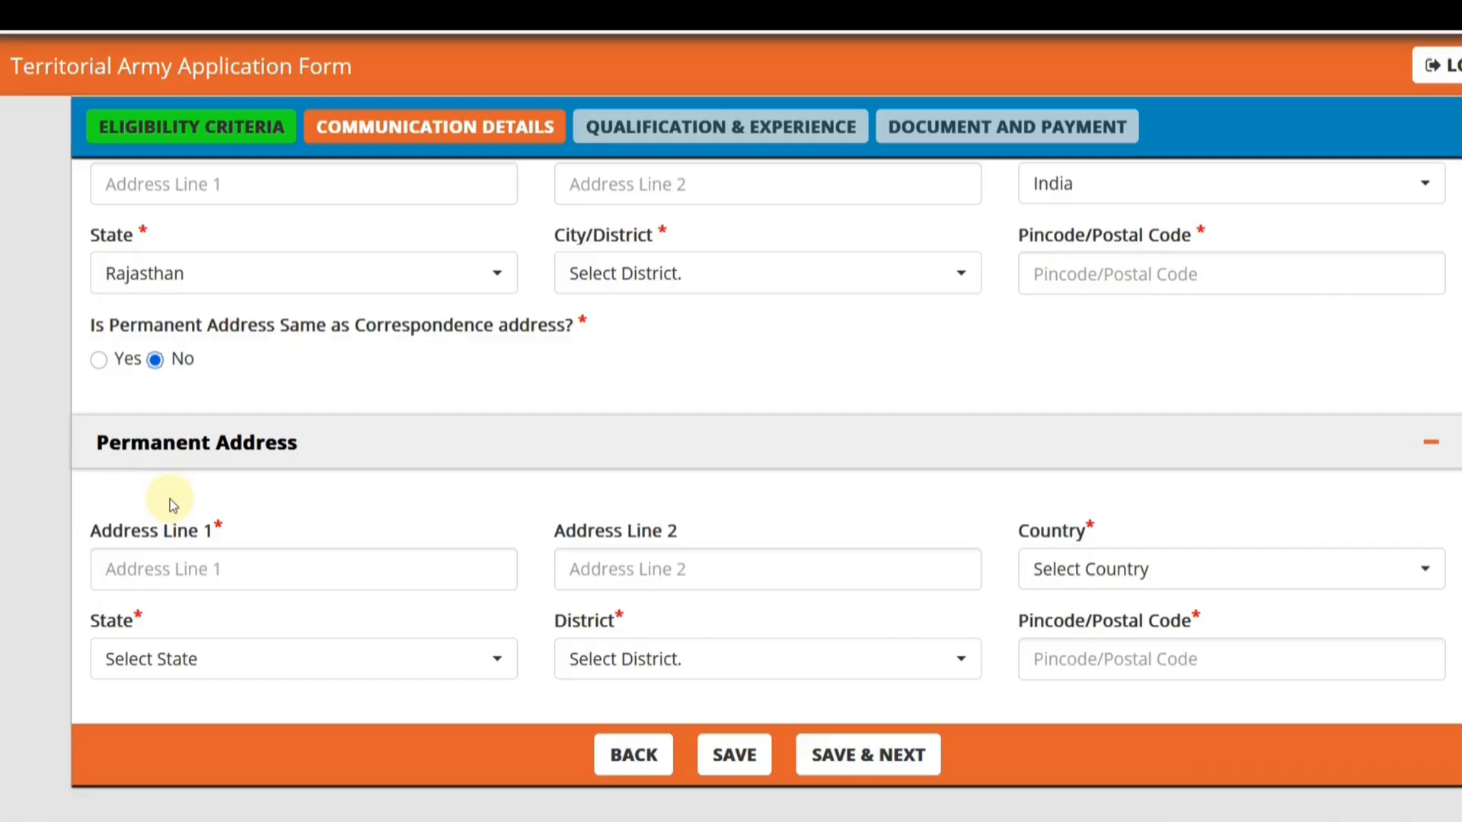
scroll(234, 512, "up", 2)
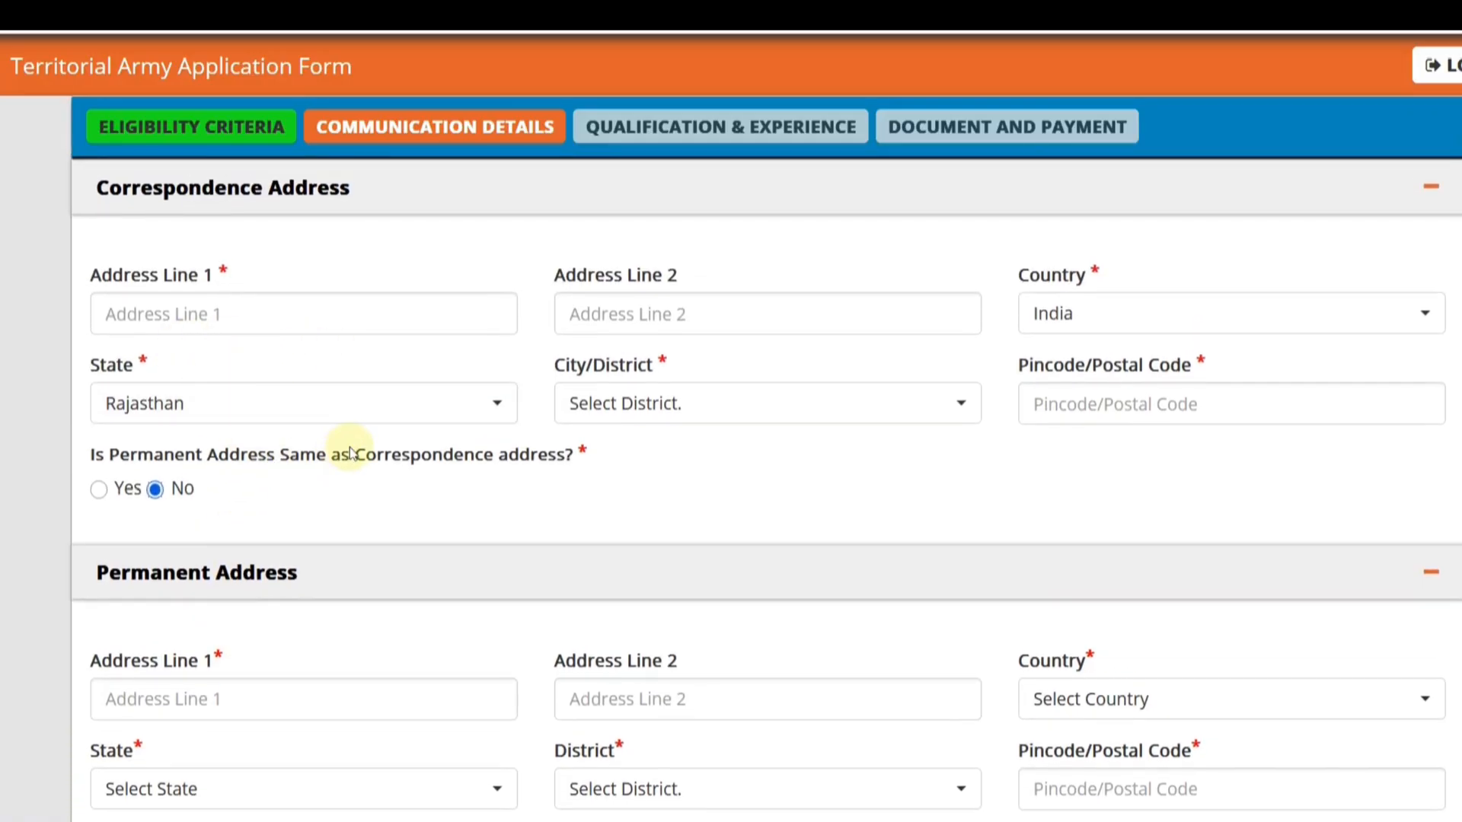
left_click(287, 327)
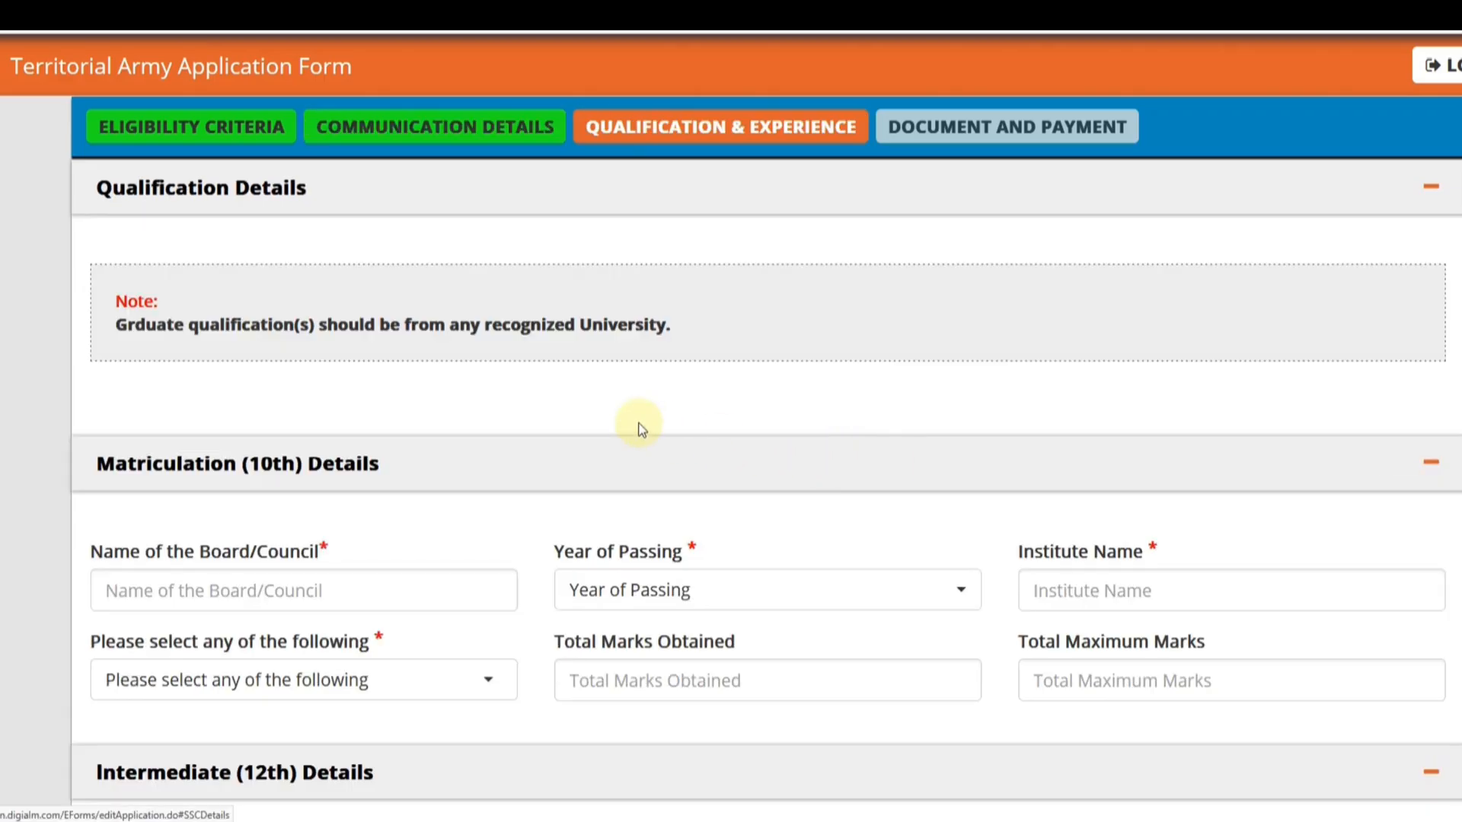
- In the matriculation (10th) details, enter BSER as the board and select 2015 as the year of passing
scroll(638, 427, "up", 1)
scroll(604, 342, "down", 2)
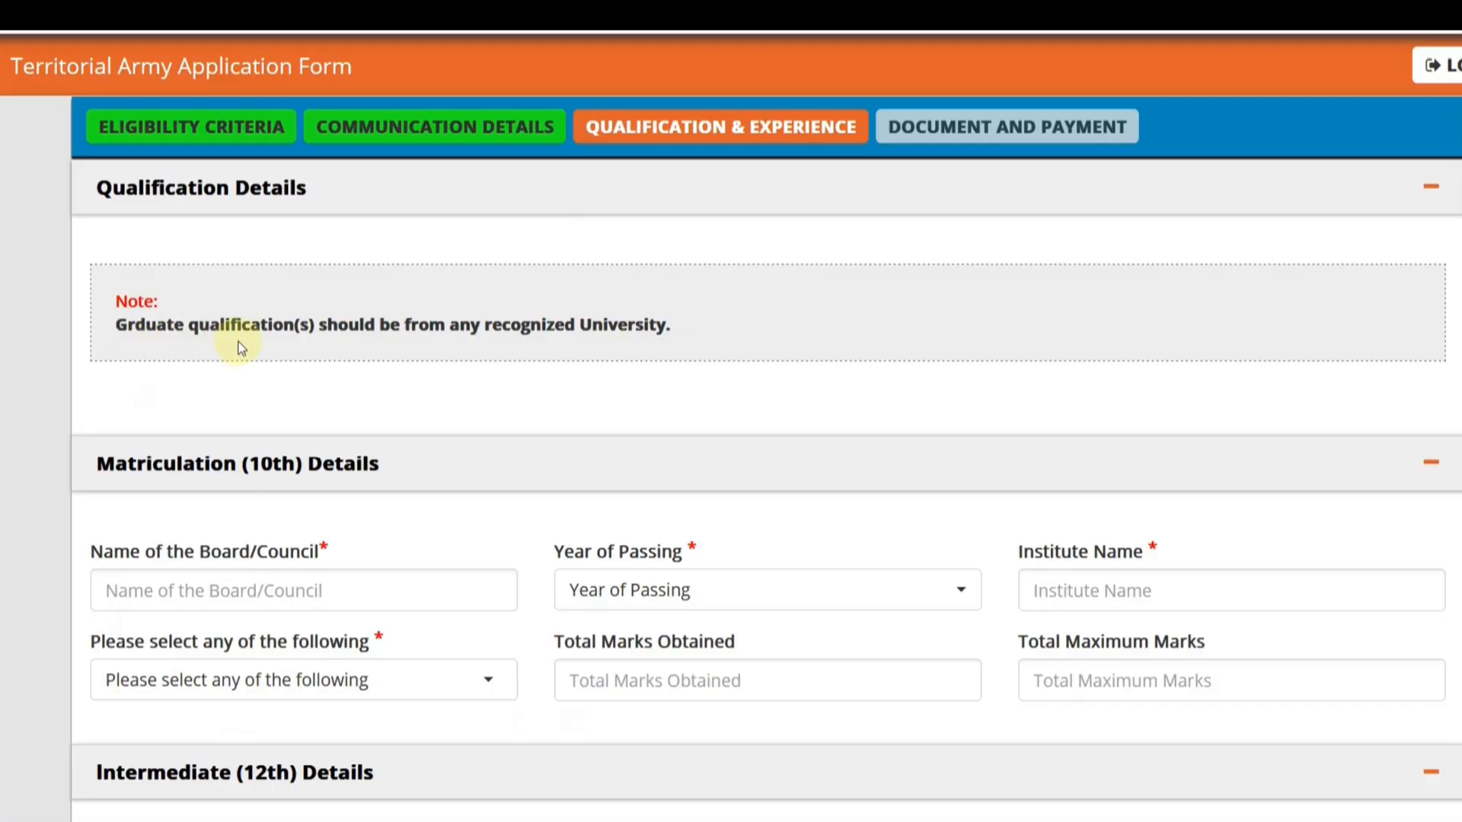
scroll(308, 358, "down", 2)
scroll(359, 385, "down", 2)
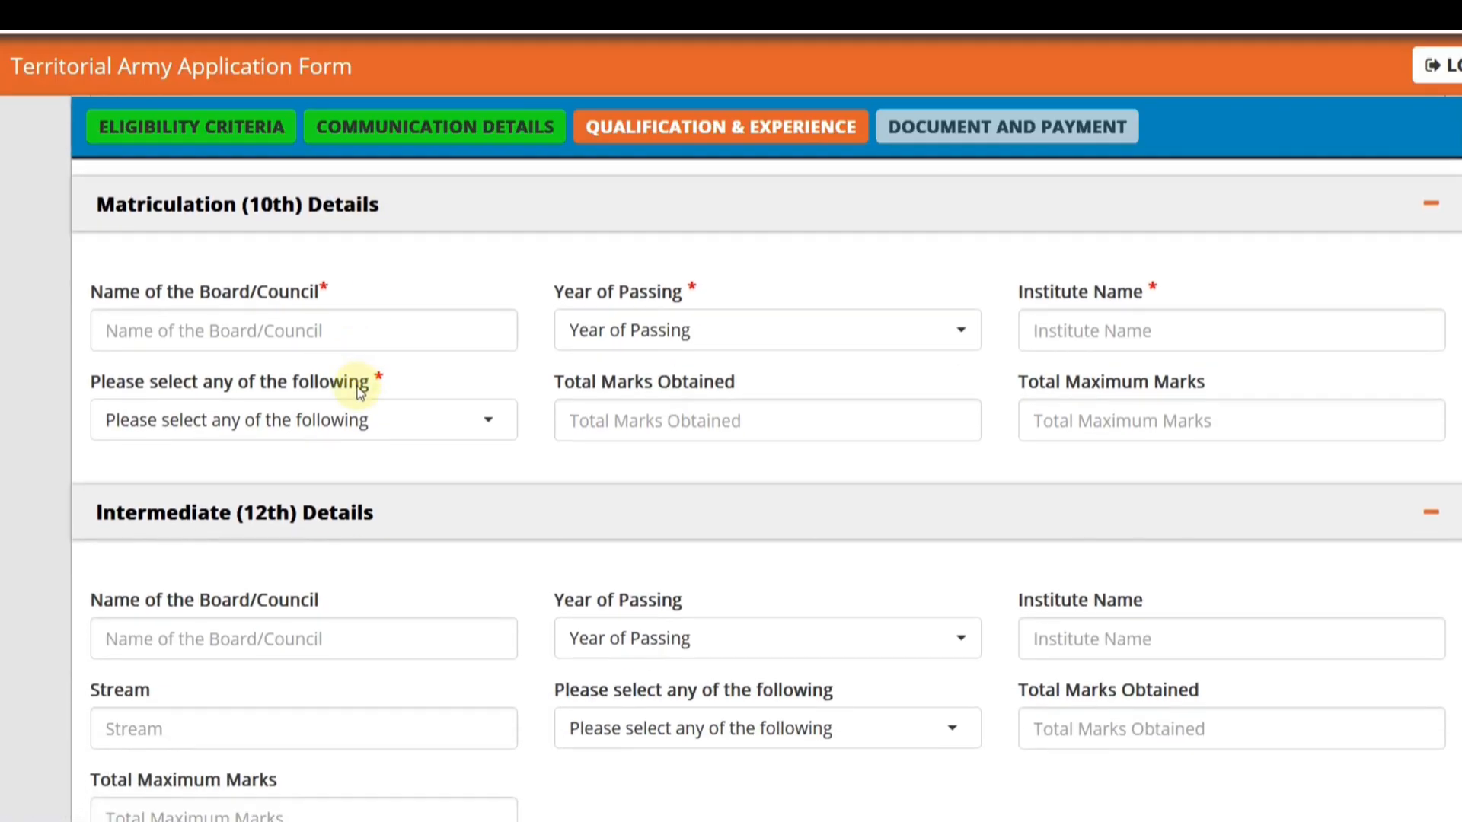
left_click(221, 335)
type("BSER")
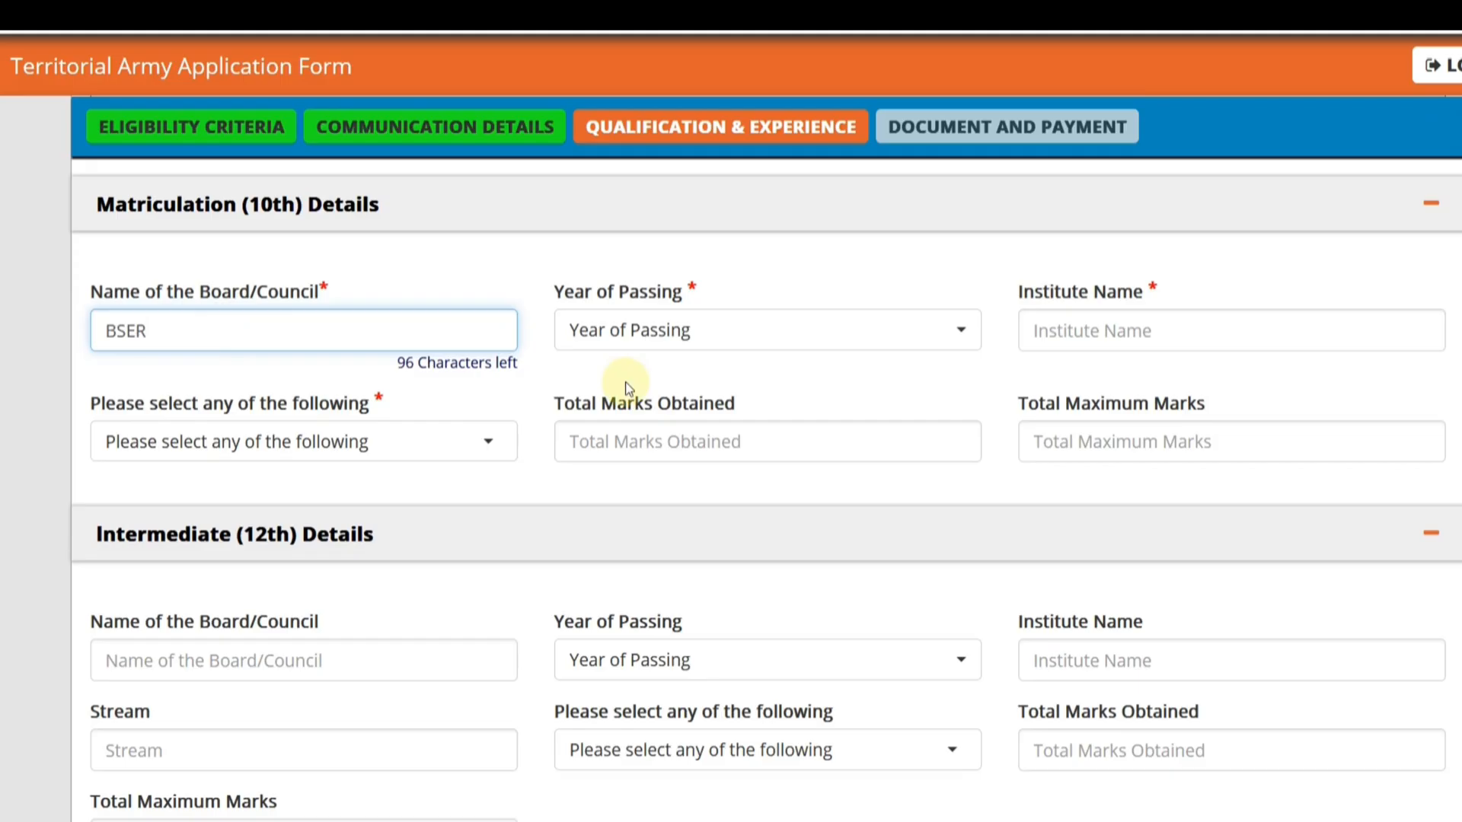
left_click(646, 335)
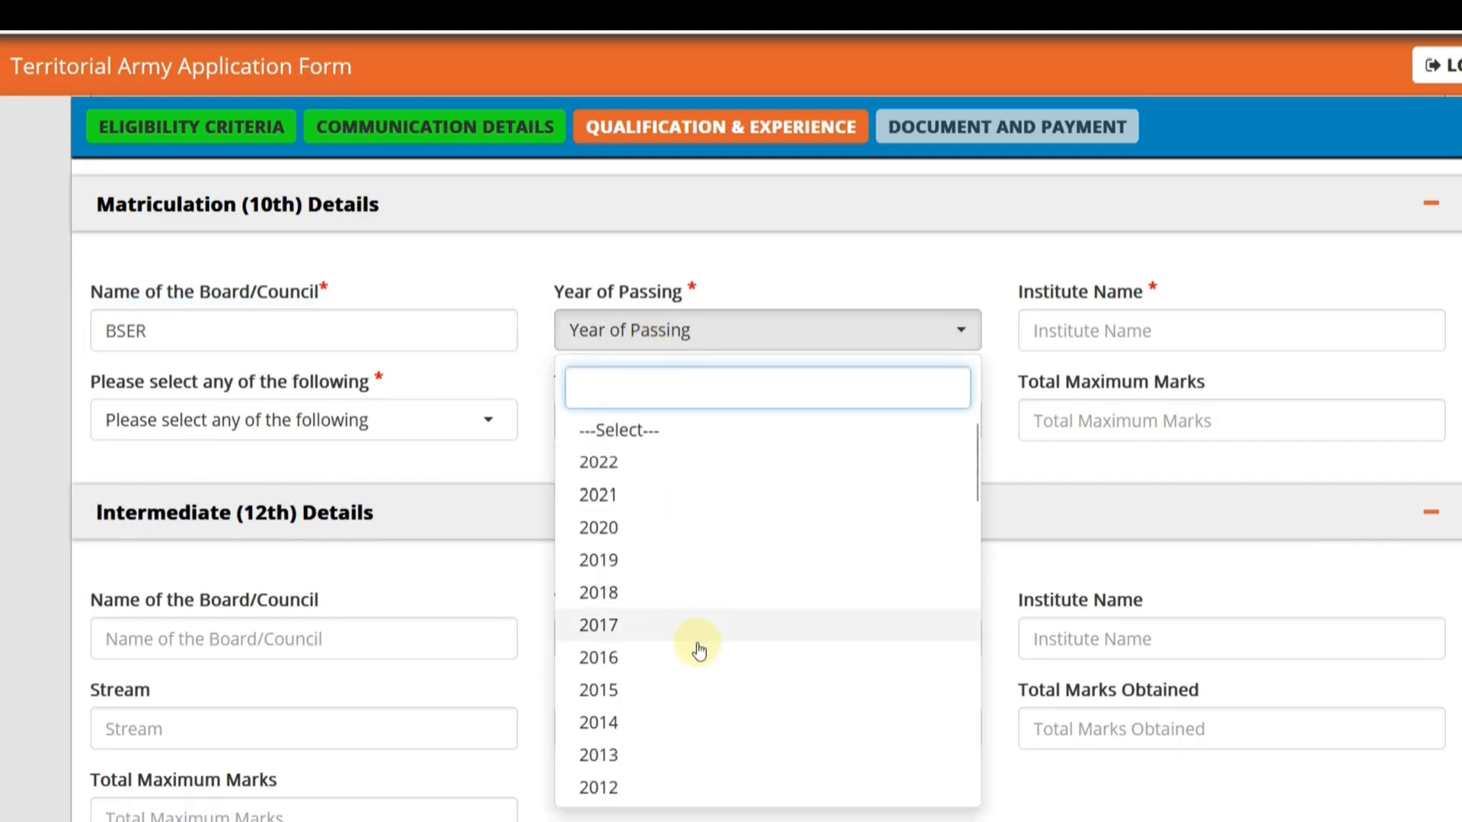
left_click(677, 698)
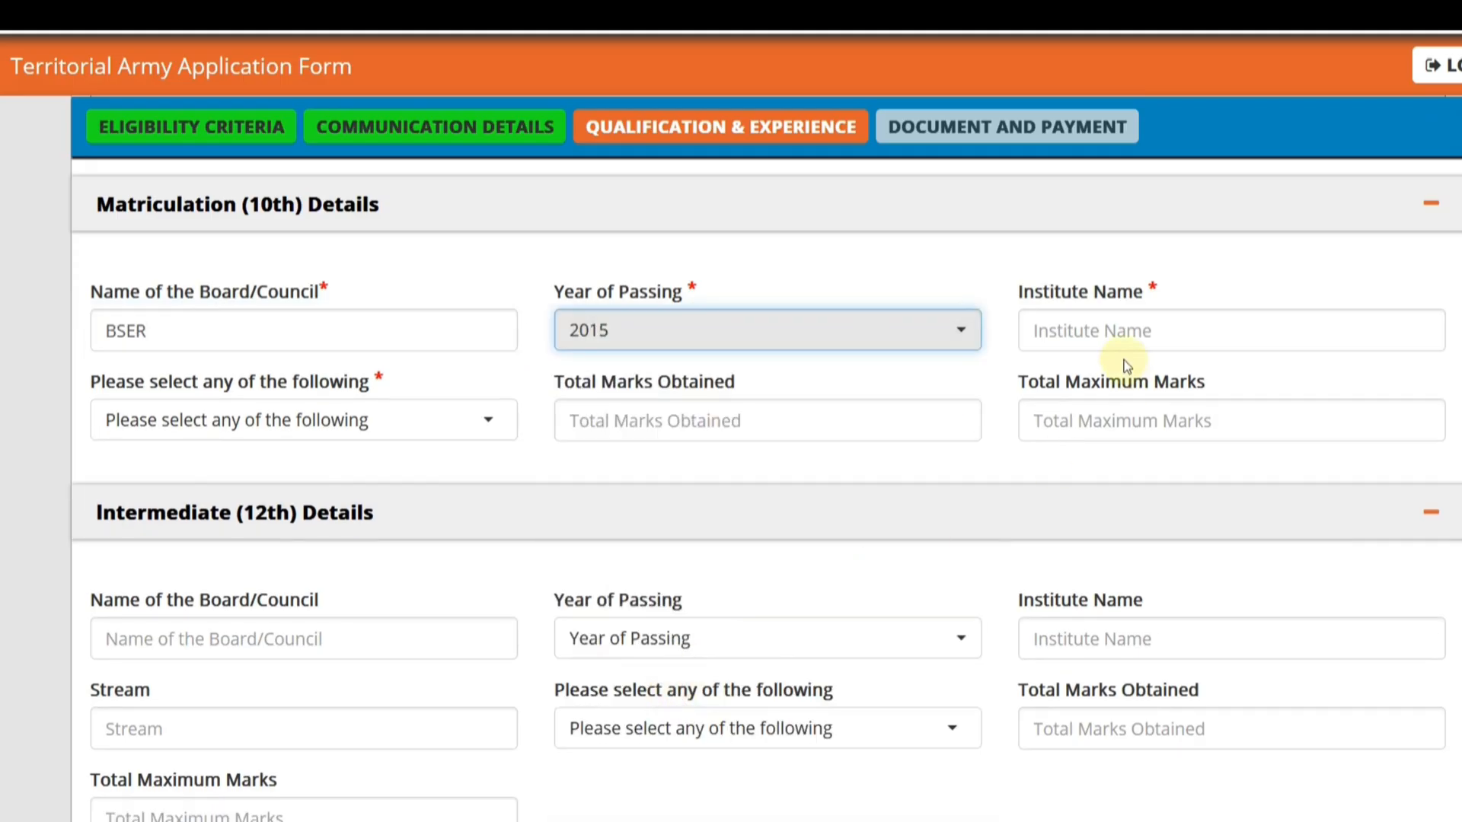
- Enter RKS SCHOOL as the institute name in the matriculation details
left_click(1108, 333)
type("RKS")
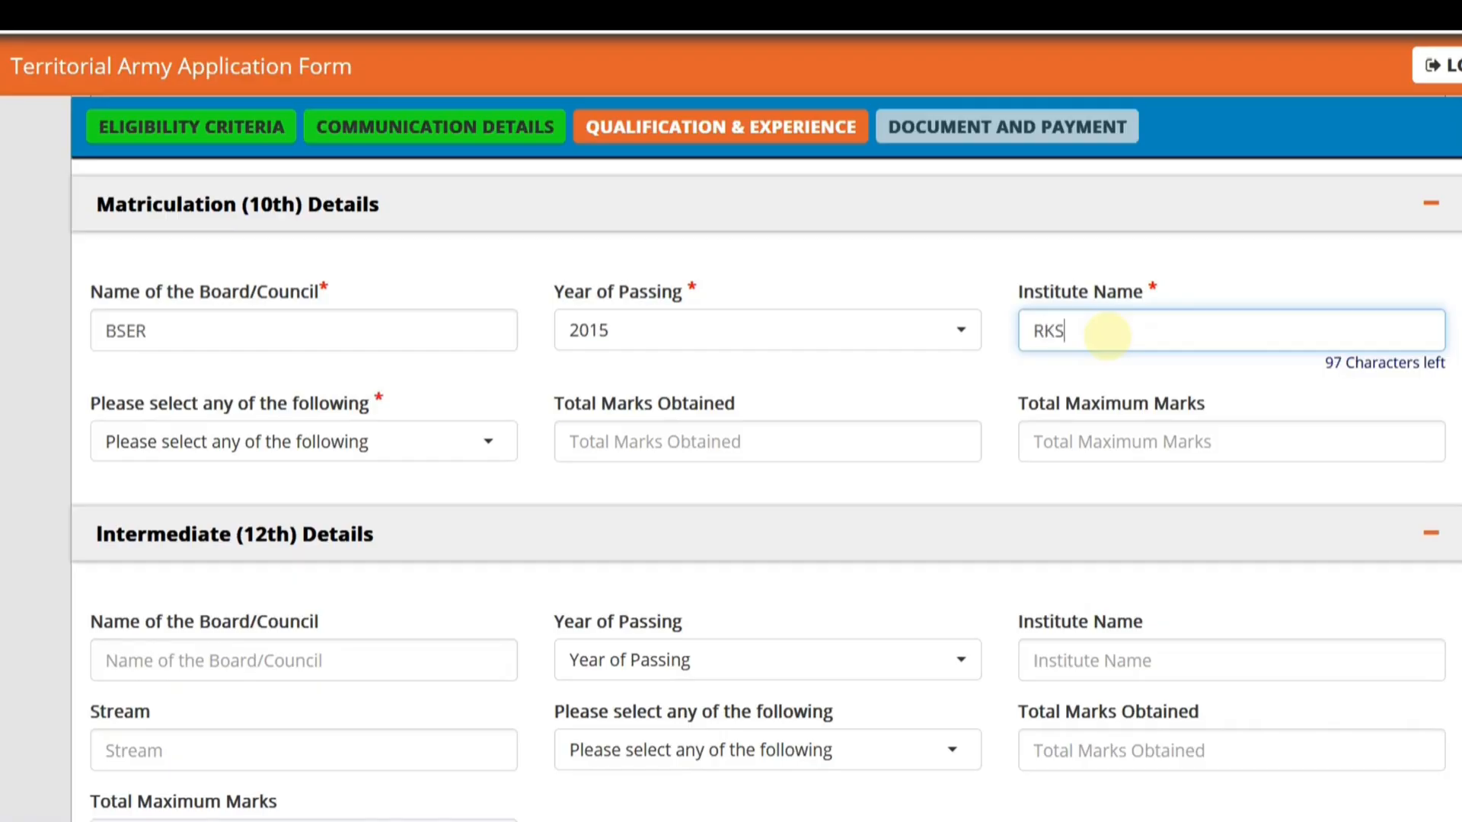
type(" SCHOOL")
- Choose CGPA as the matriculation result type and go through the CGPA obtained and total CGPA entries
left_click(424, 453)
left_click(360, 441)
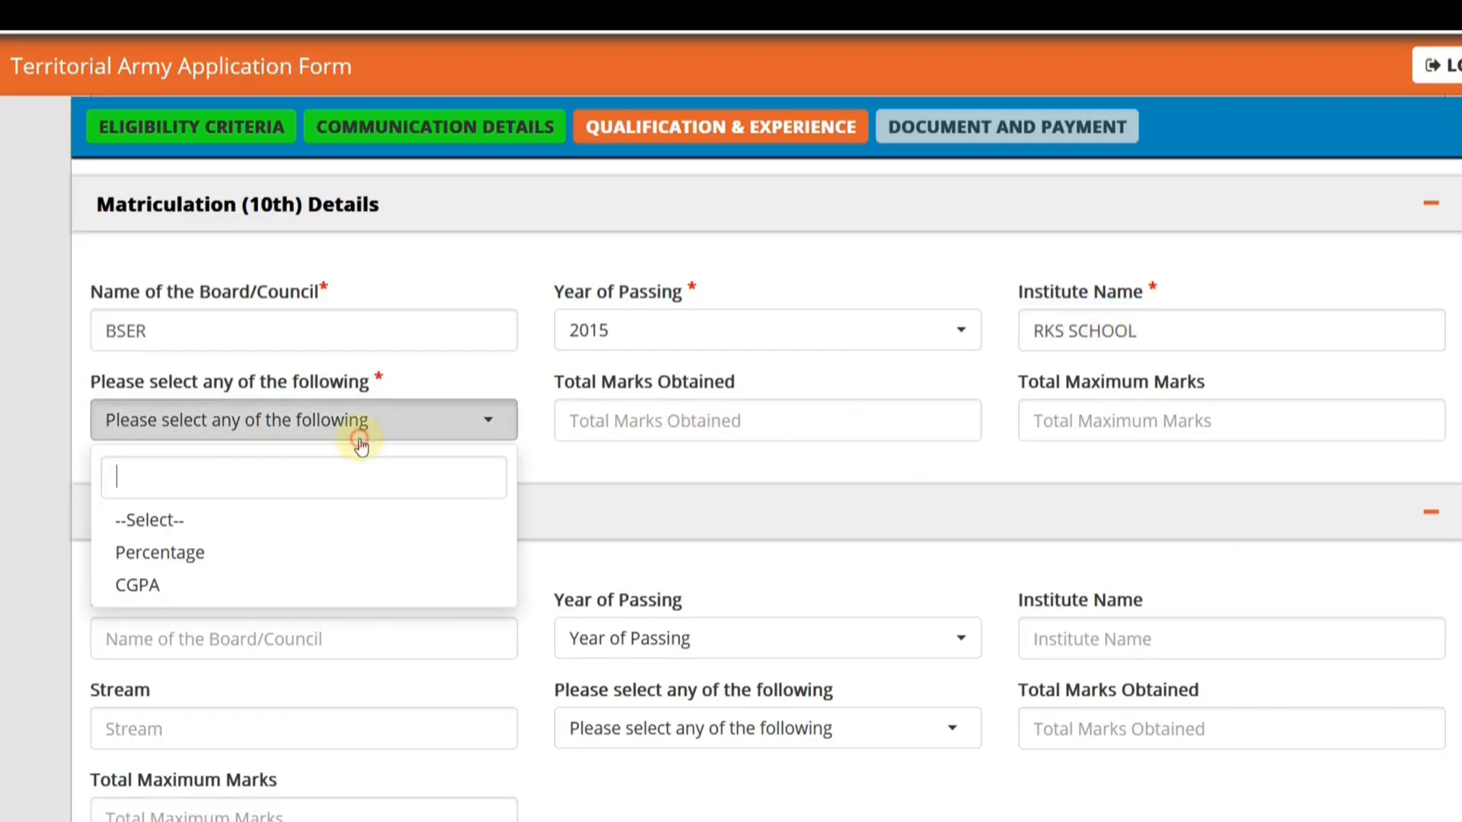
left_click(277, 585)
left_click(674, 420)
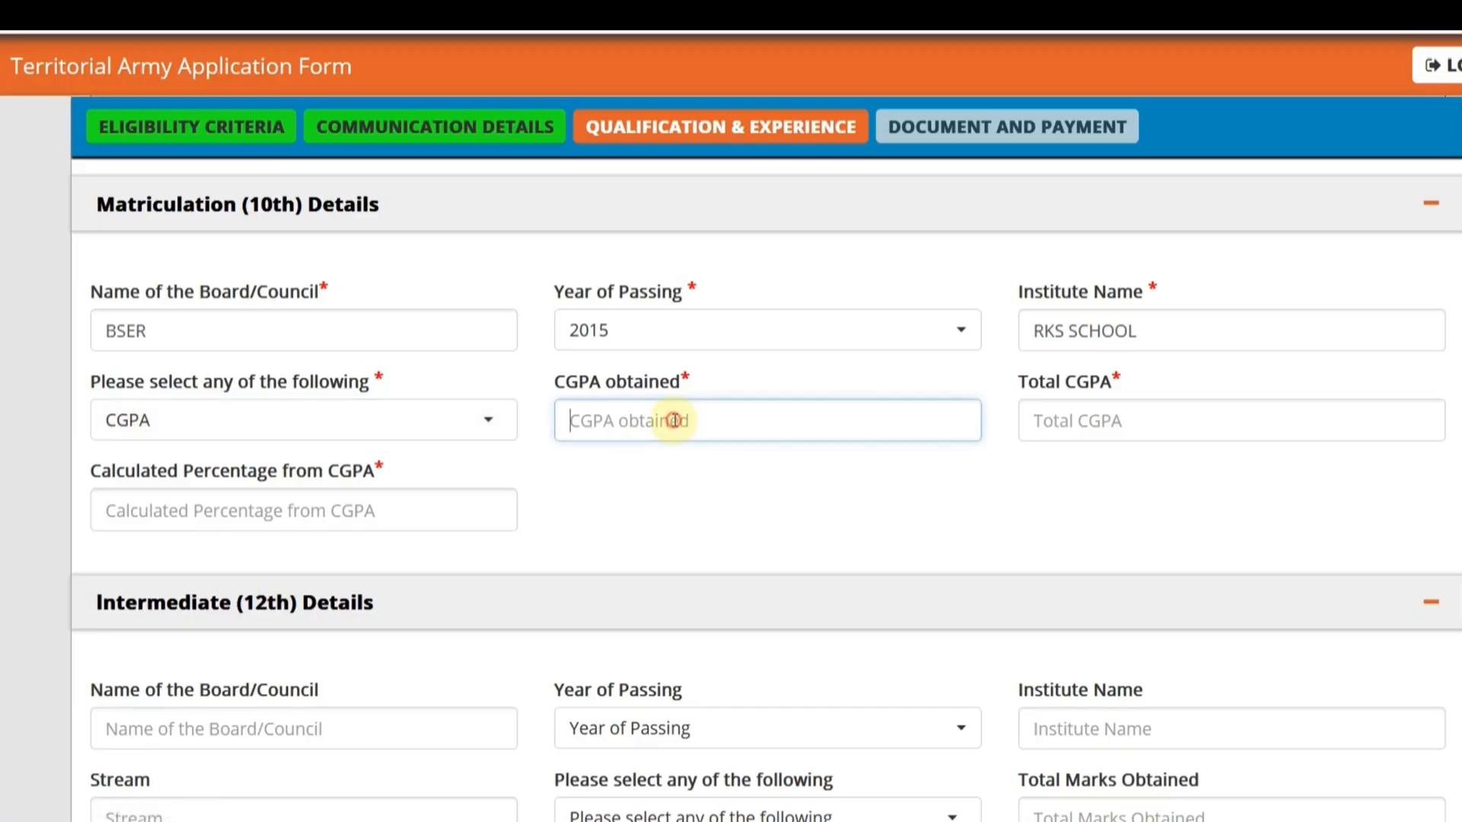
left_click(1055, 424)
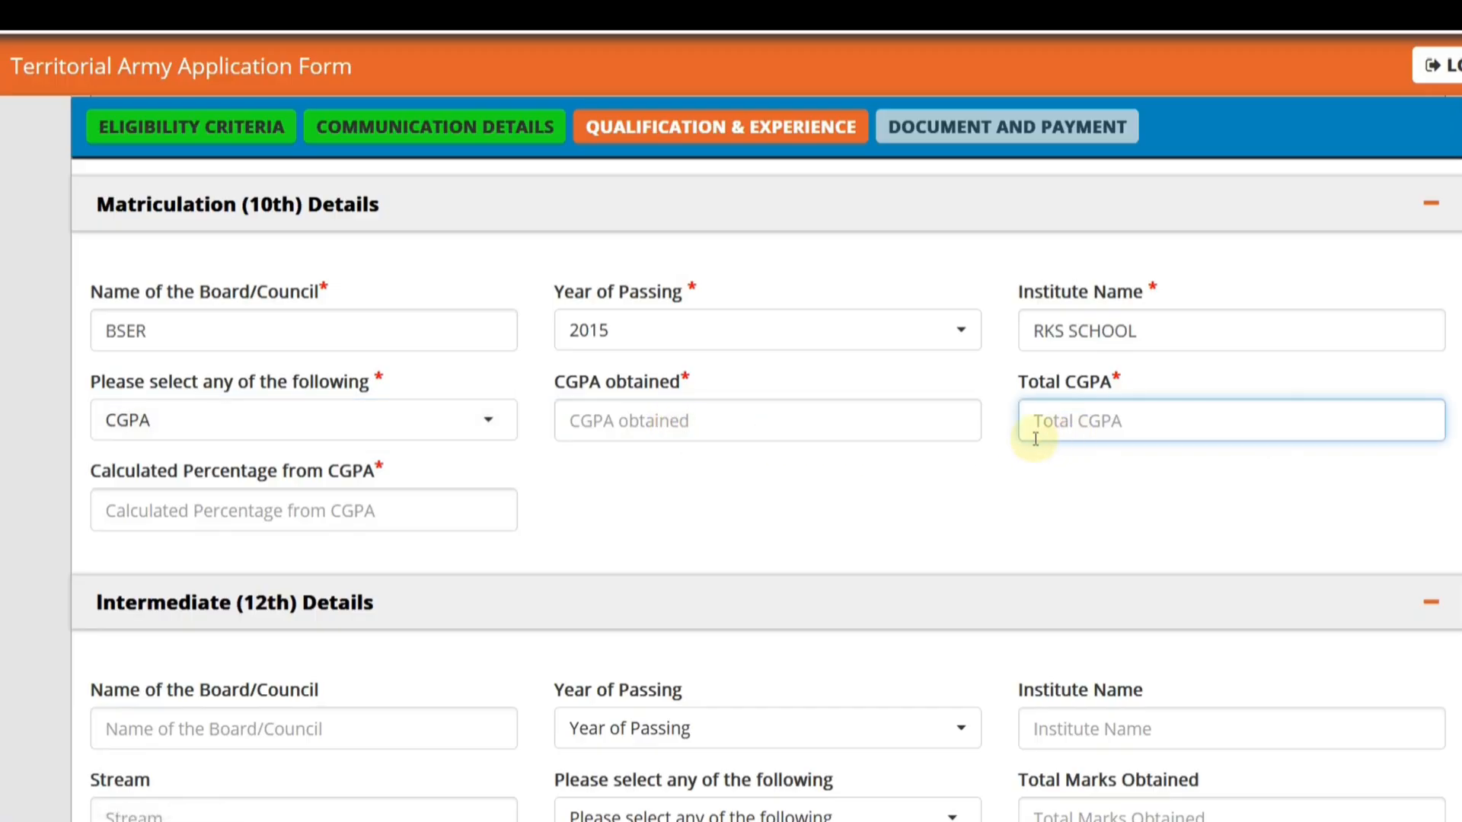
- Change the matriculation result type to Percentage and enter 480 total marks obtained out of 600 maximum marks
left_click(205, 510)
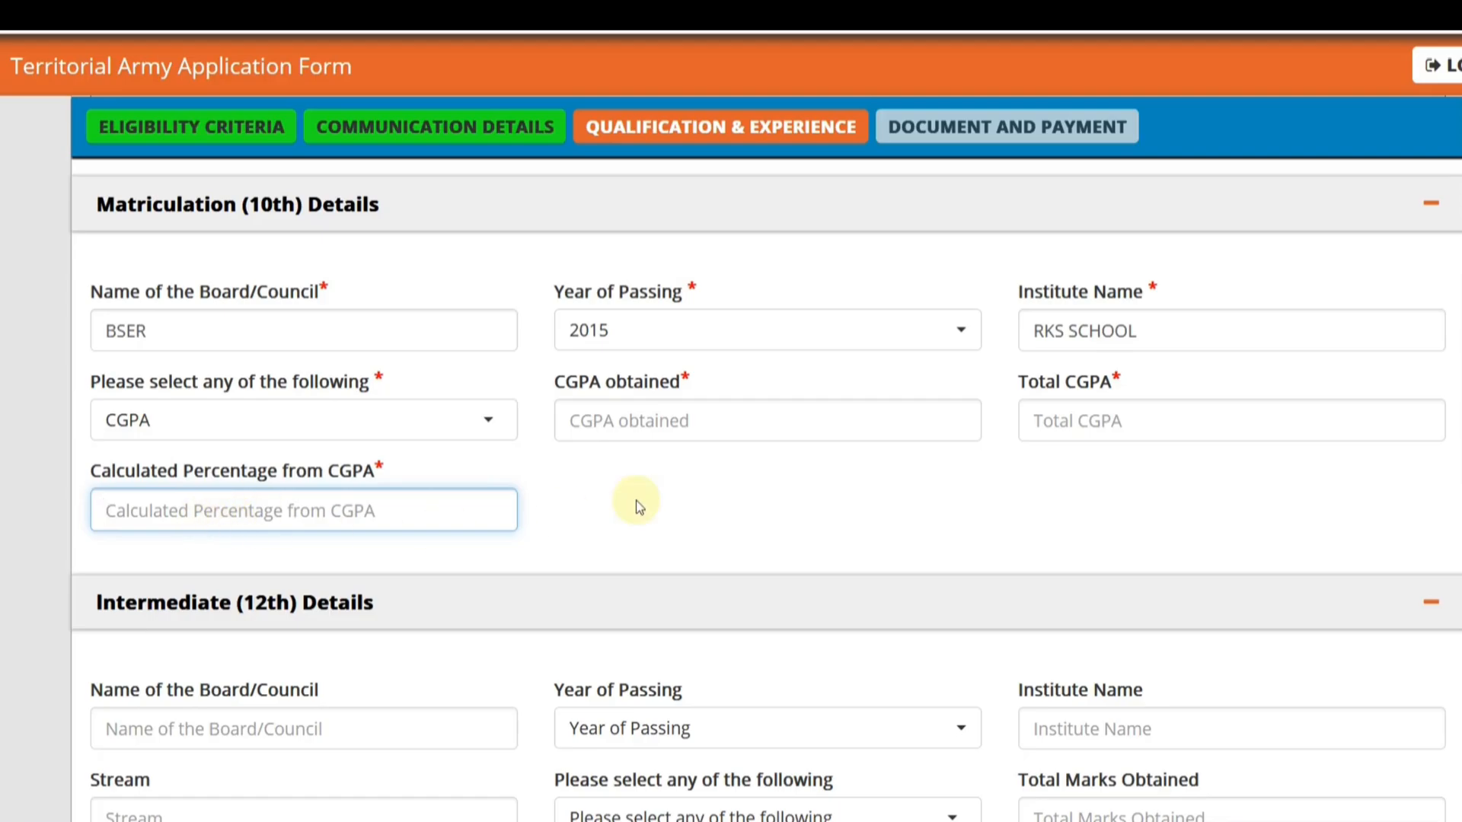
left_click(653, 421)
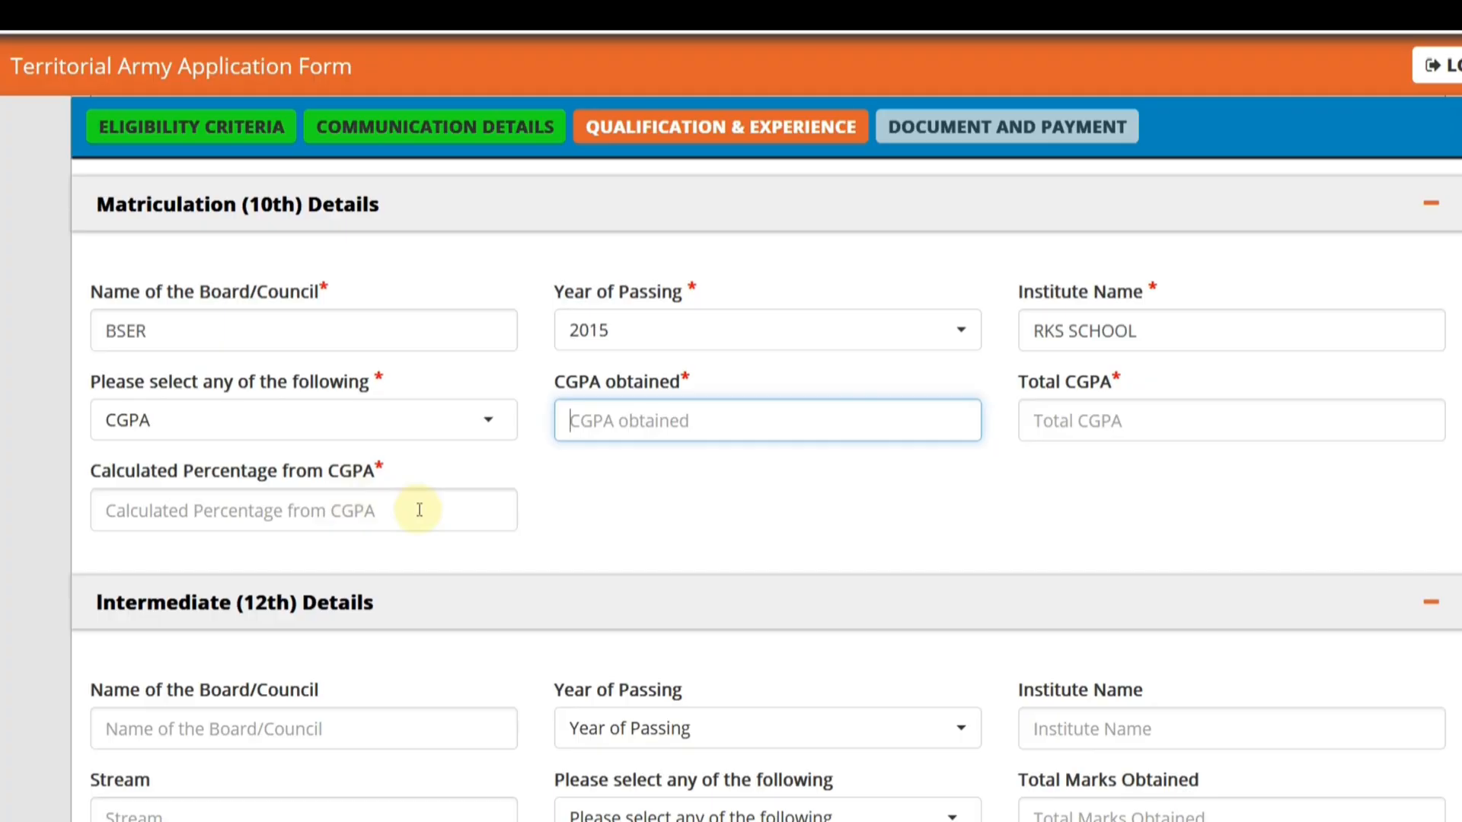
left_click(187, 424)
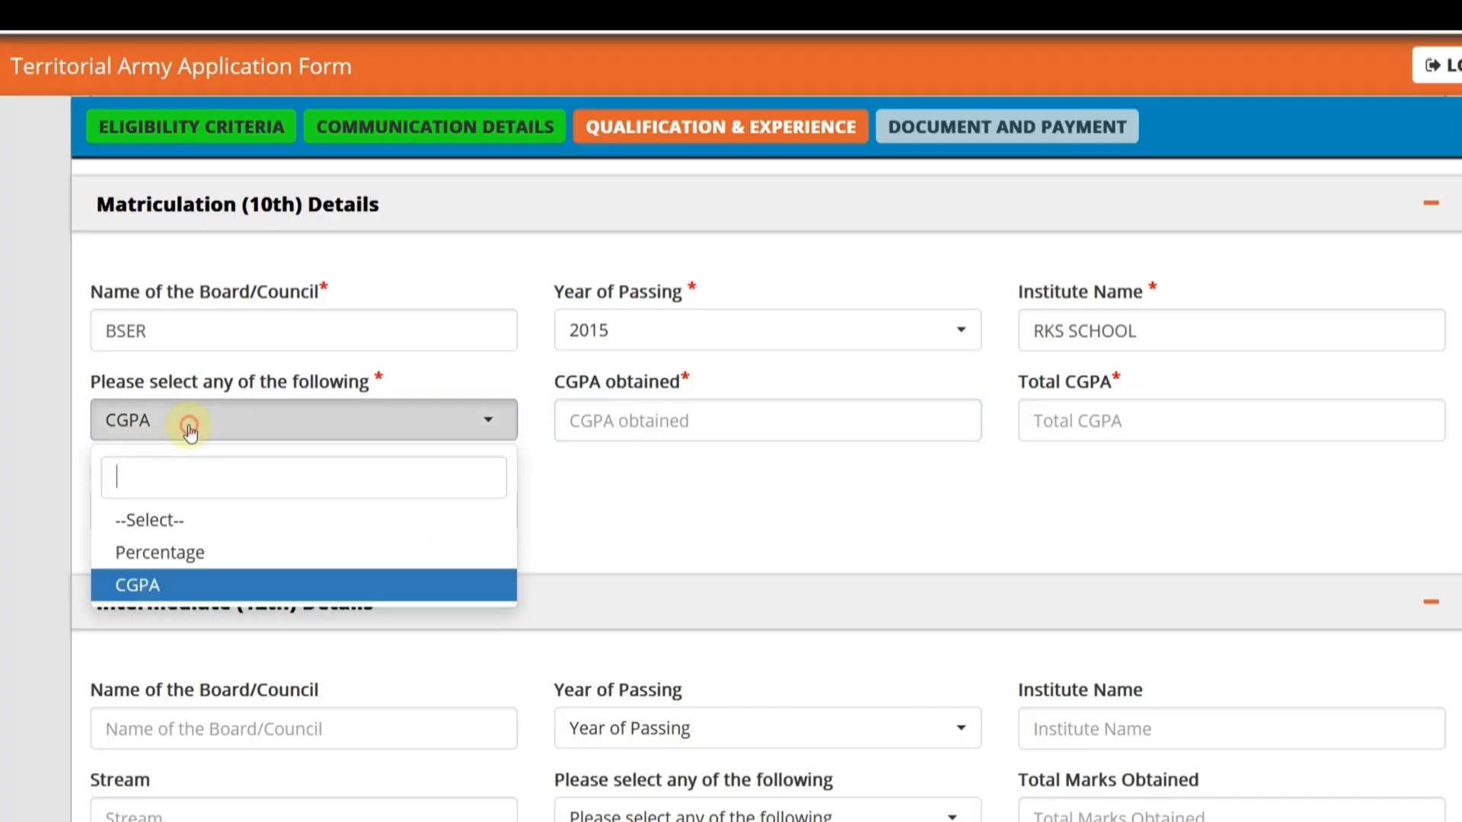
left_click(183, 544)
left_click(632, 425)
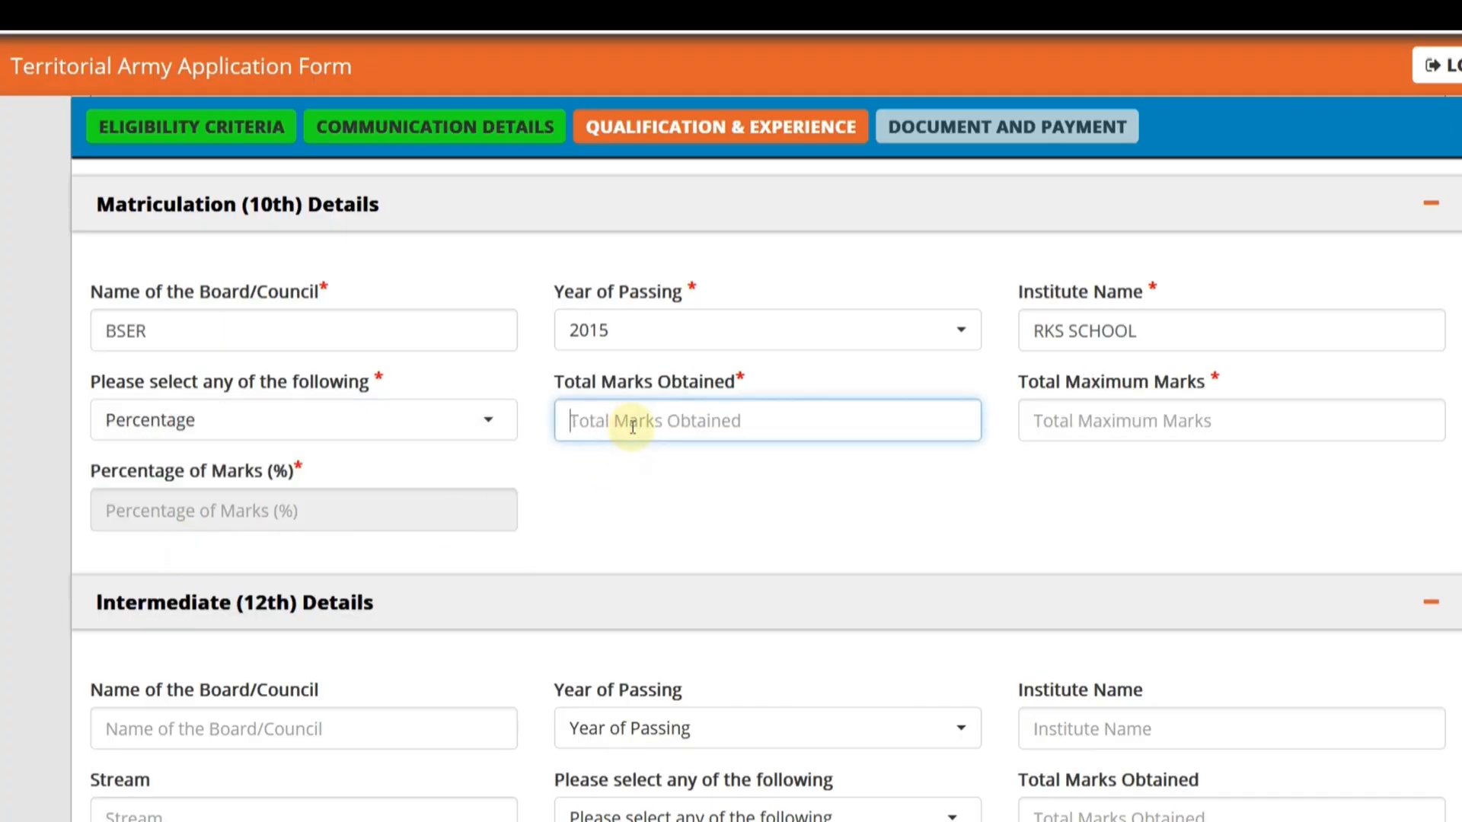
type("480")
key("Tab")
type("6")
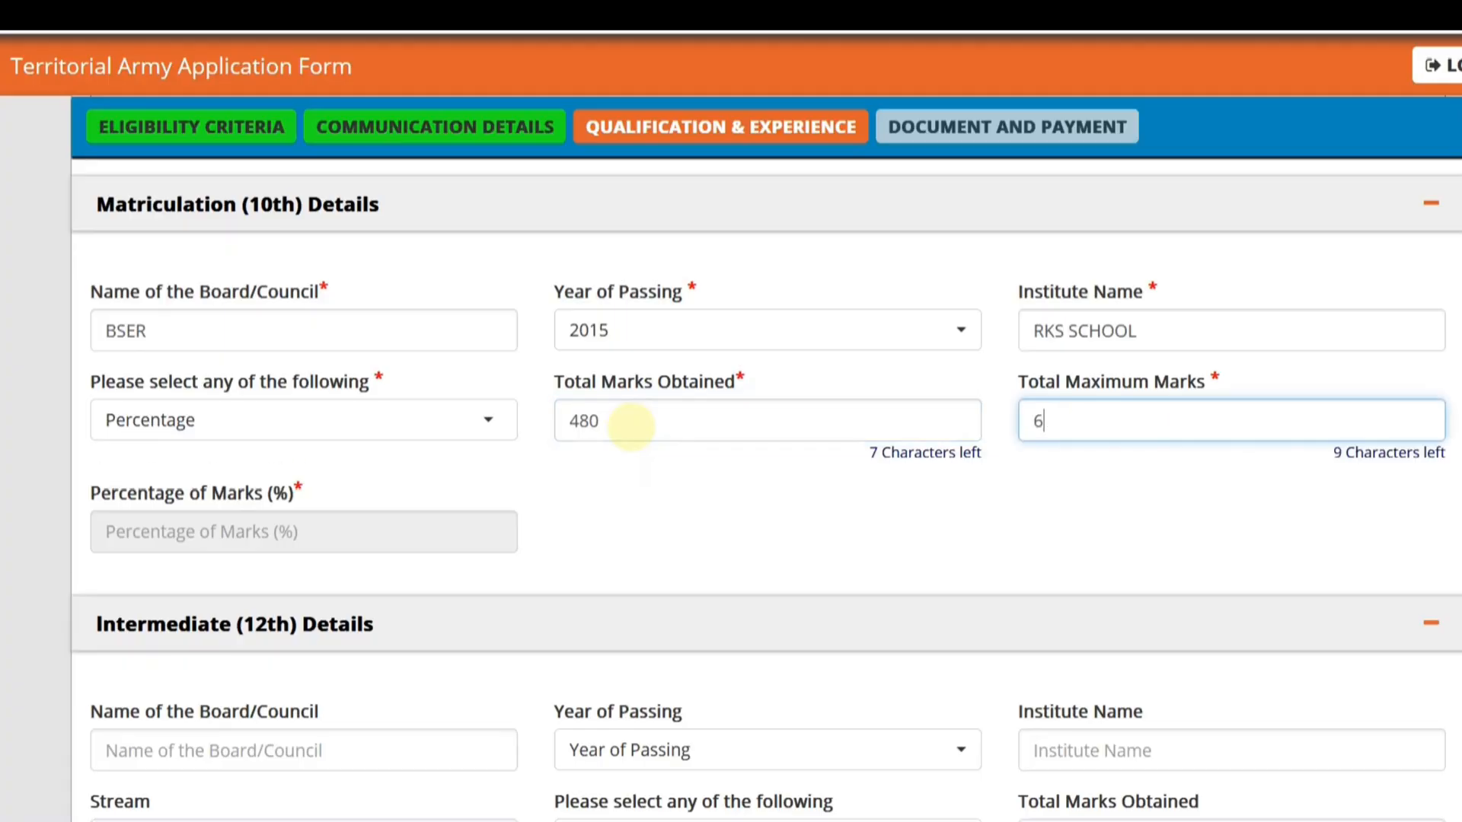
type("00")
left_click(704, 520)
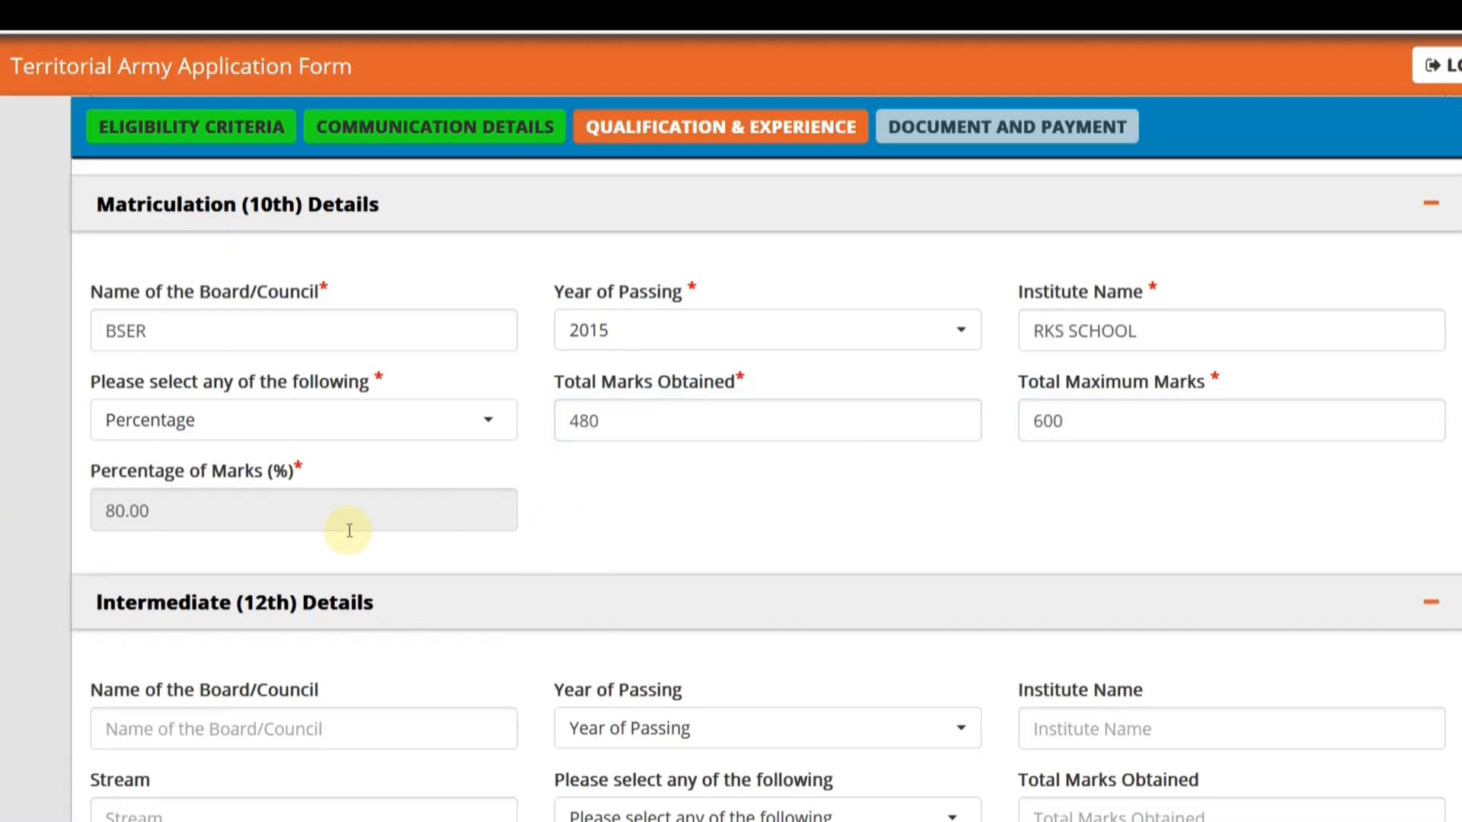
- In the Intermediate (12th) details, enter BSER as the board and select 2017 as the year of passing
scroll(349, 532, "down", 5)
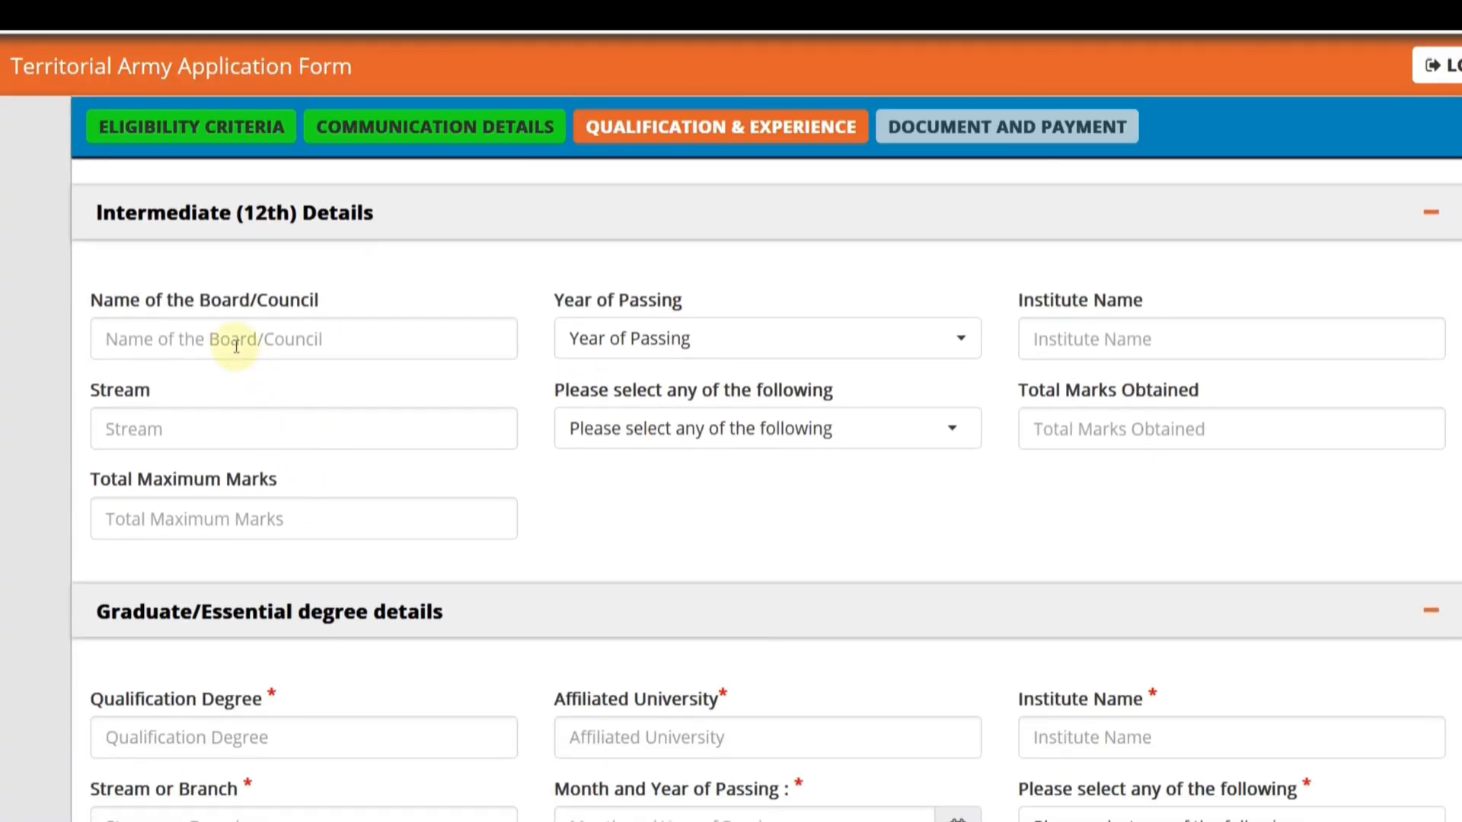
left_click(226, 344)
type("BSER")
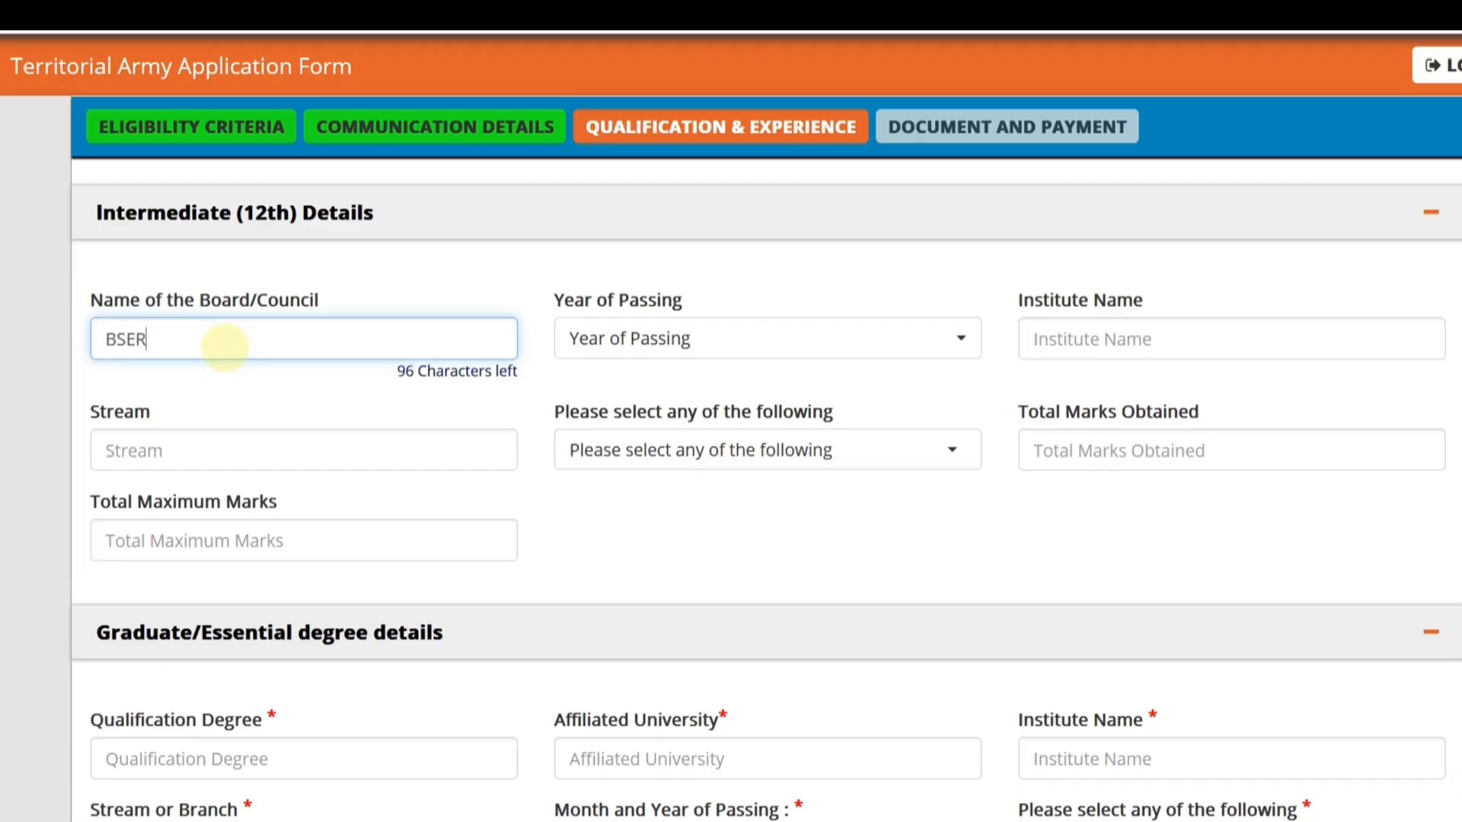
key("Tab")
left_click(601, 345)
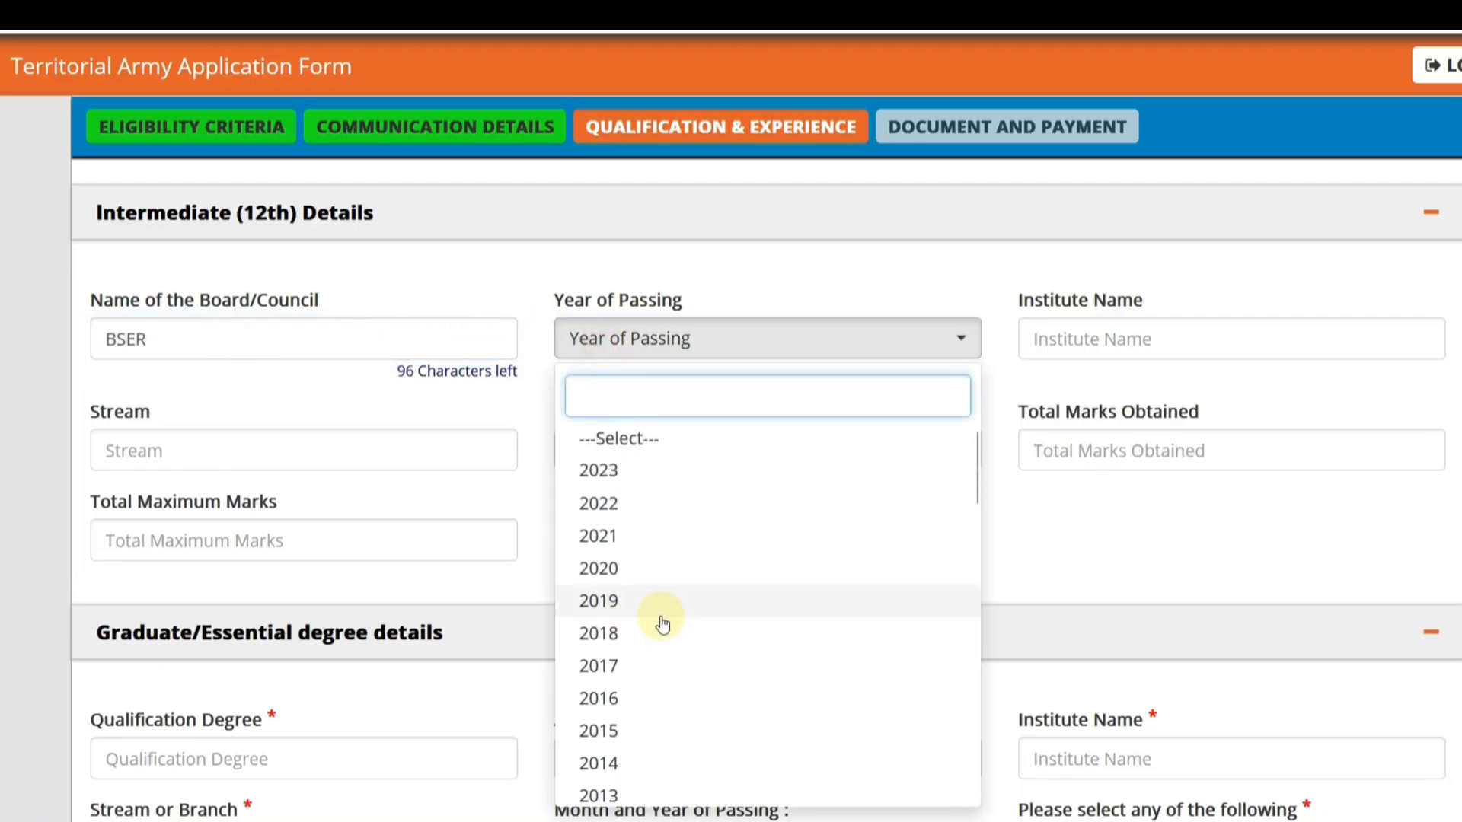
left_click(646, 665)
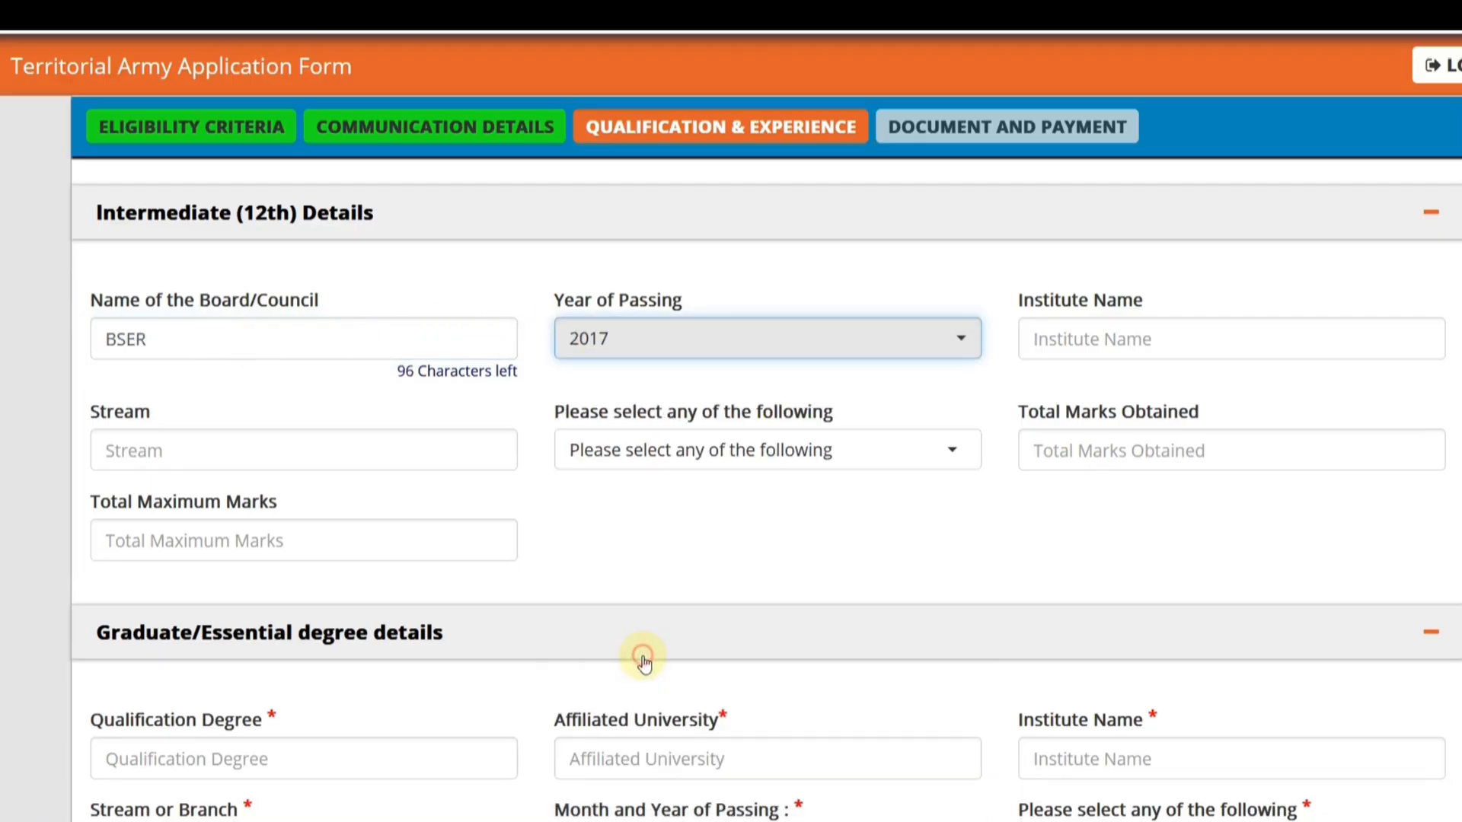
- Enter RKS SCHOOL as the institute name and ARTS as the stream in the Intermediate (12th) details
left_click(1070, 359)
type("RKS SC")
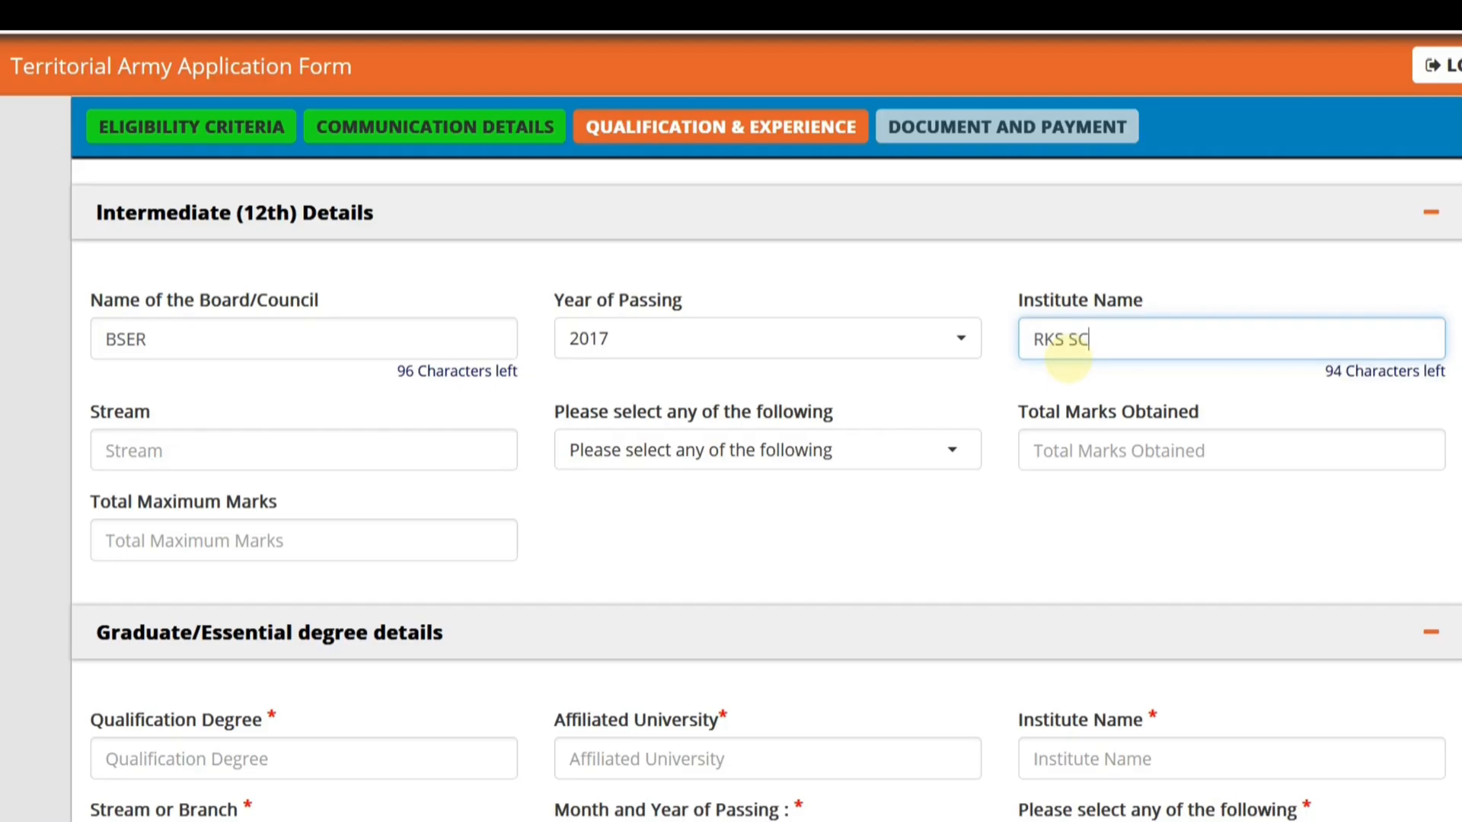
type("HOOL")
key("Tab")
type("A")
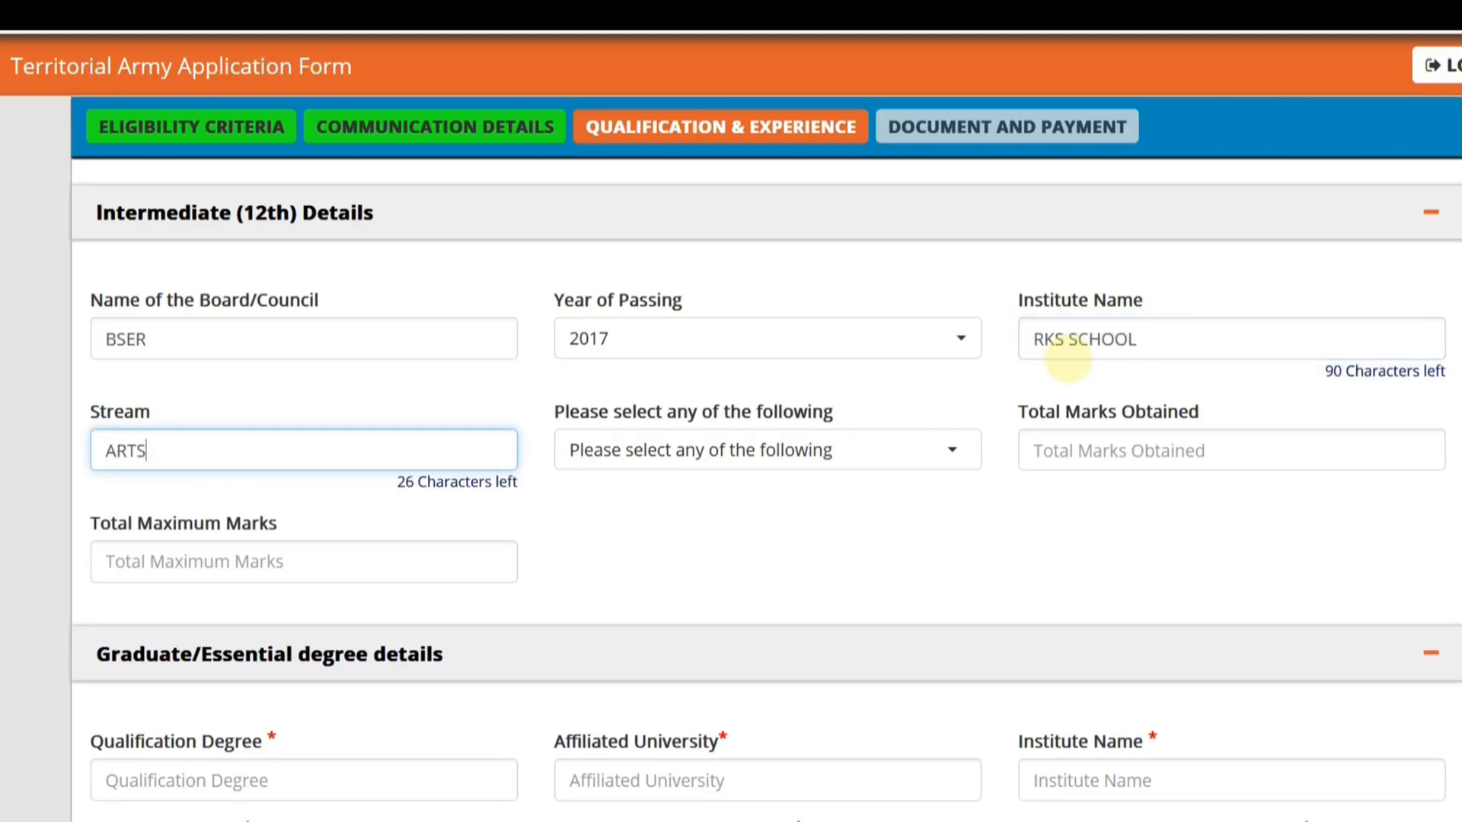
key("Tab")
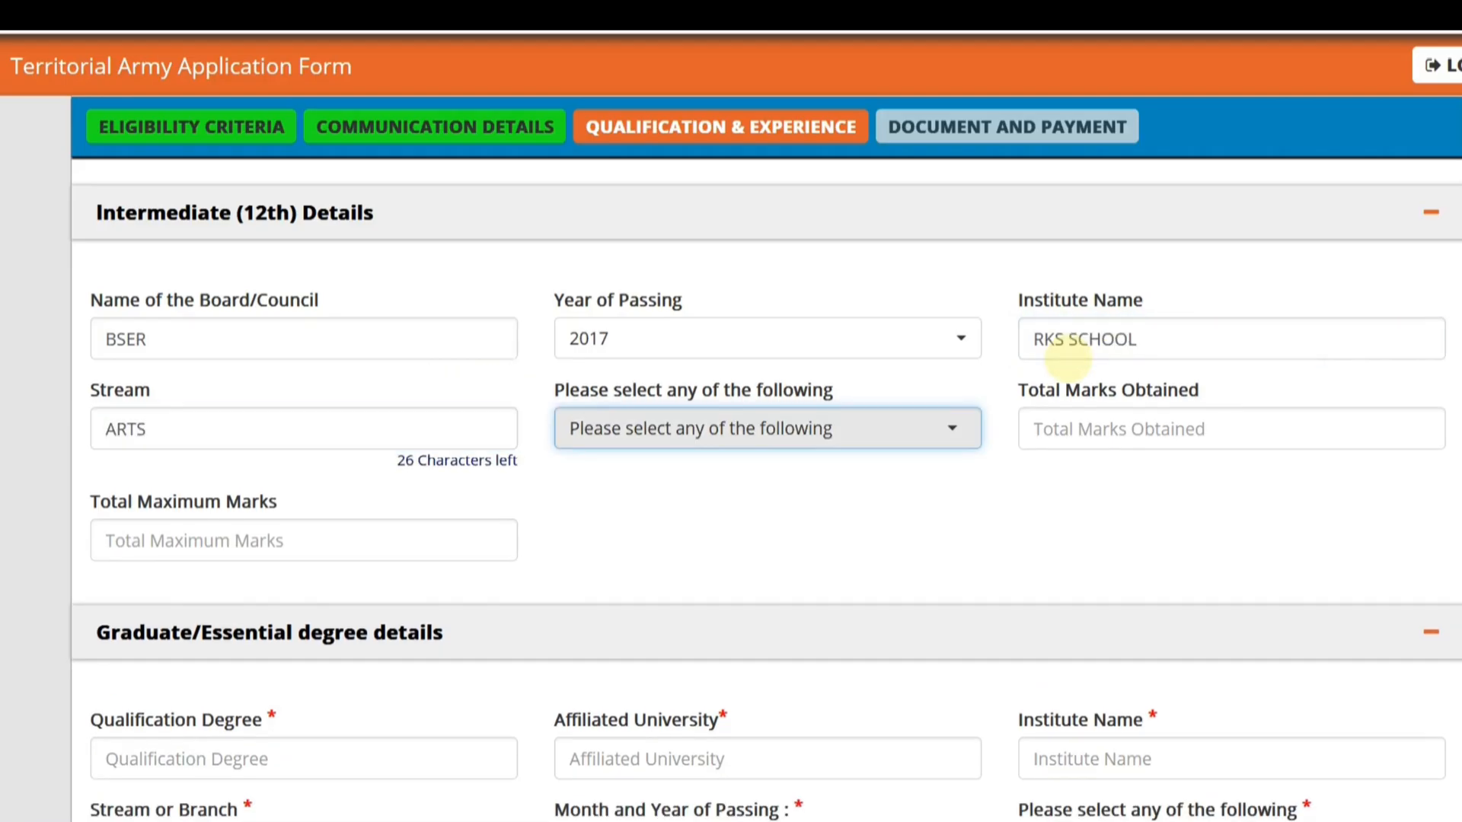
- Choose Percentage as the 12th result type and enter 444 total marks obtained out of 550 maximum marks
left_click(877, 431)
left_click(712, 562)
left_click(1100, 441)
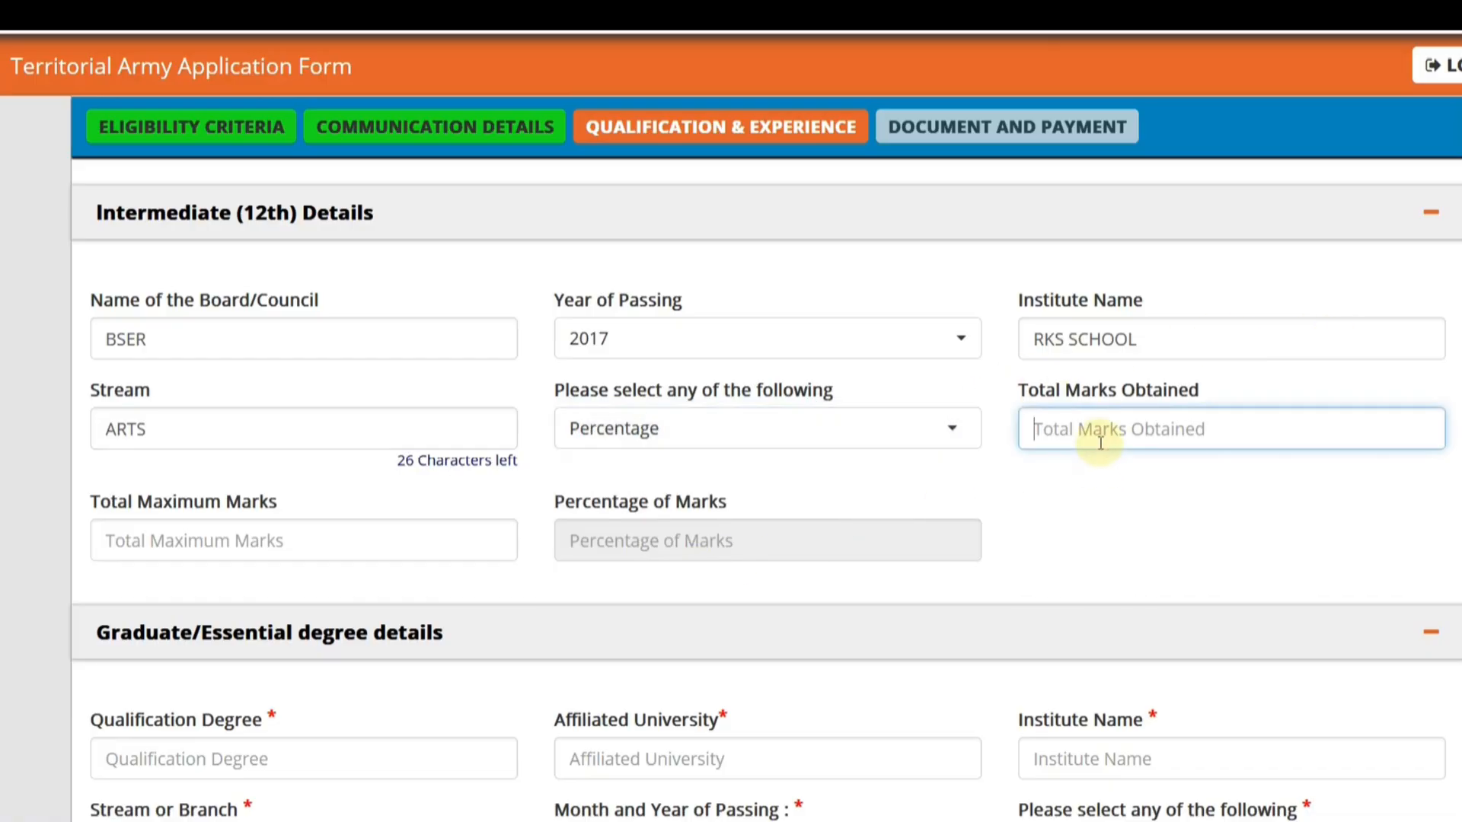
type("444")
key("Tab")
type("5")
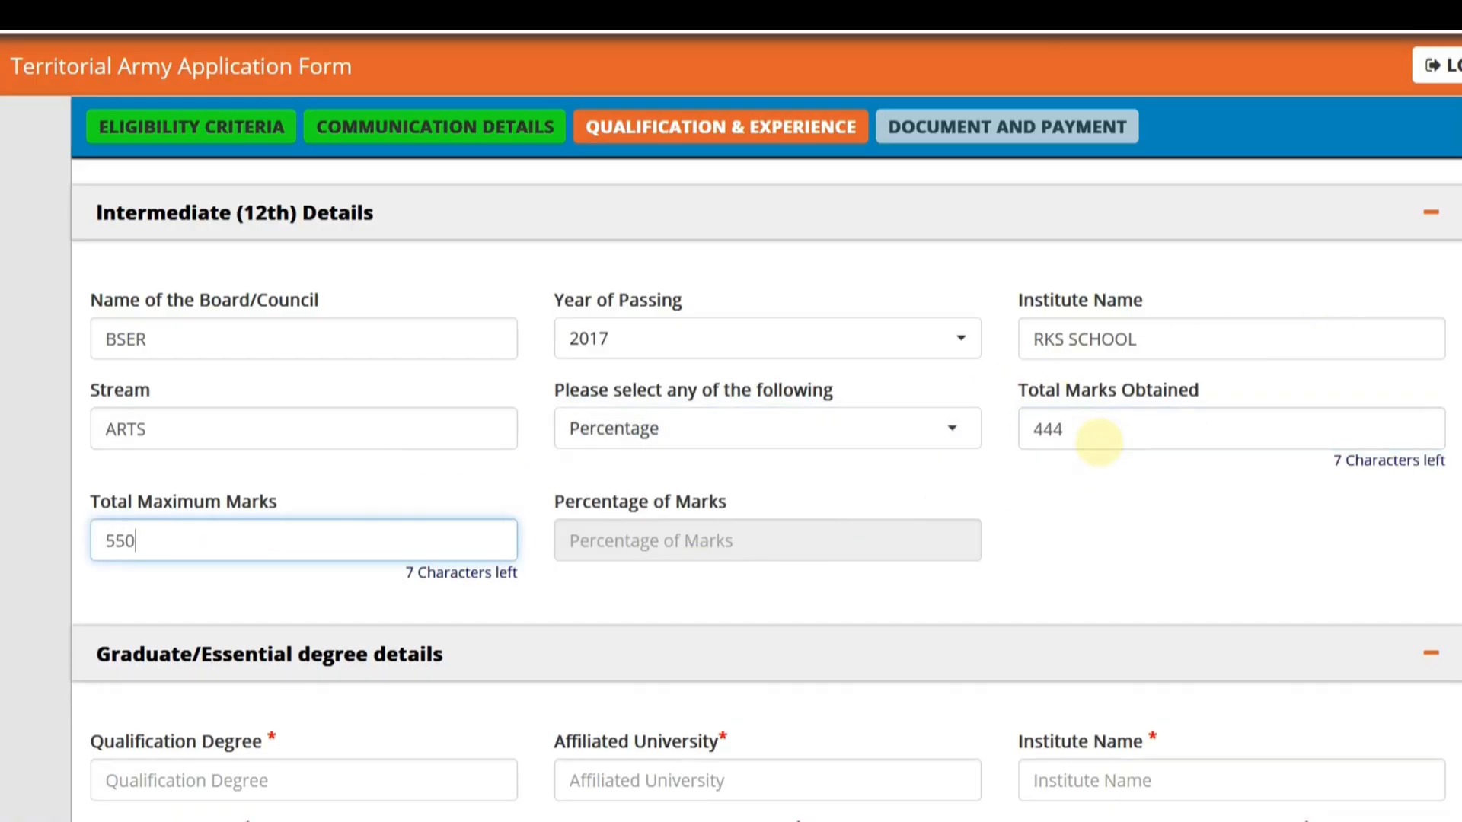
type("50")
left_click(1267, 522)
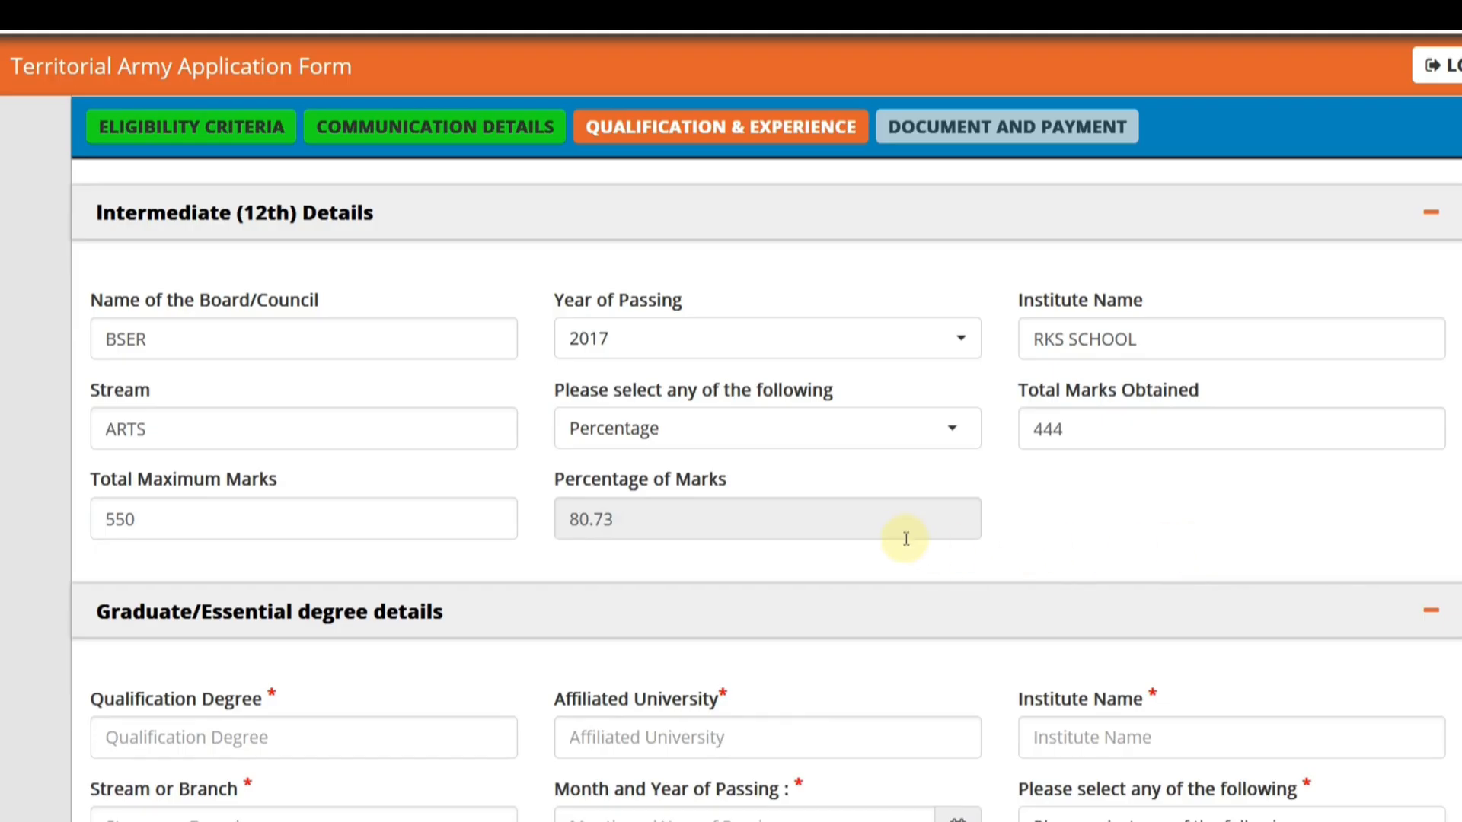
- In the graduate degree details, enter BA as the qualification degree, UOR as the affiliated university and MNIT as the institute name
scroll(788, 533, "down", 1)
scroll(434, 516, "down", 4)
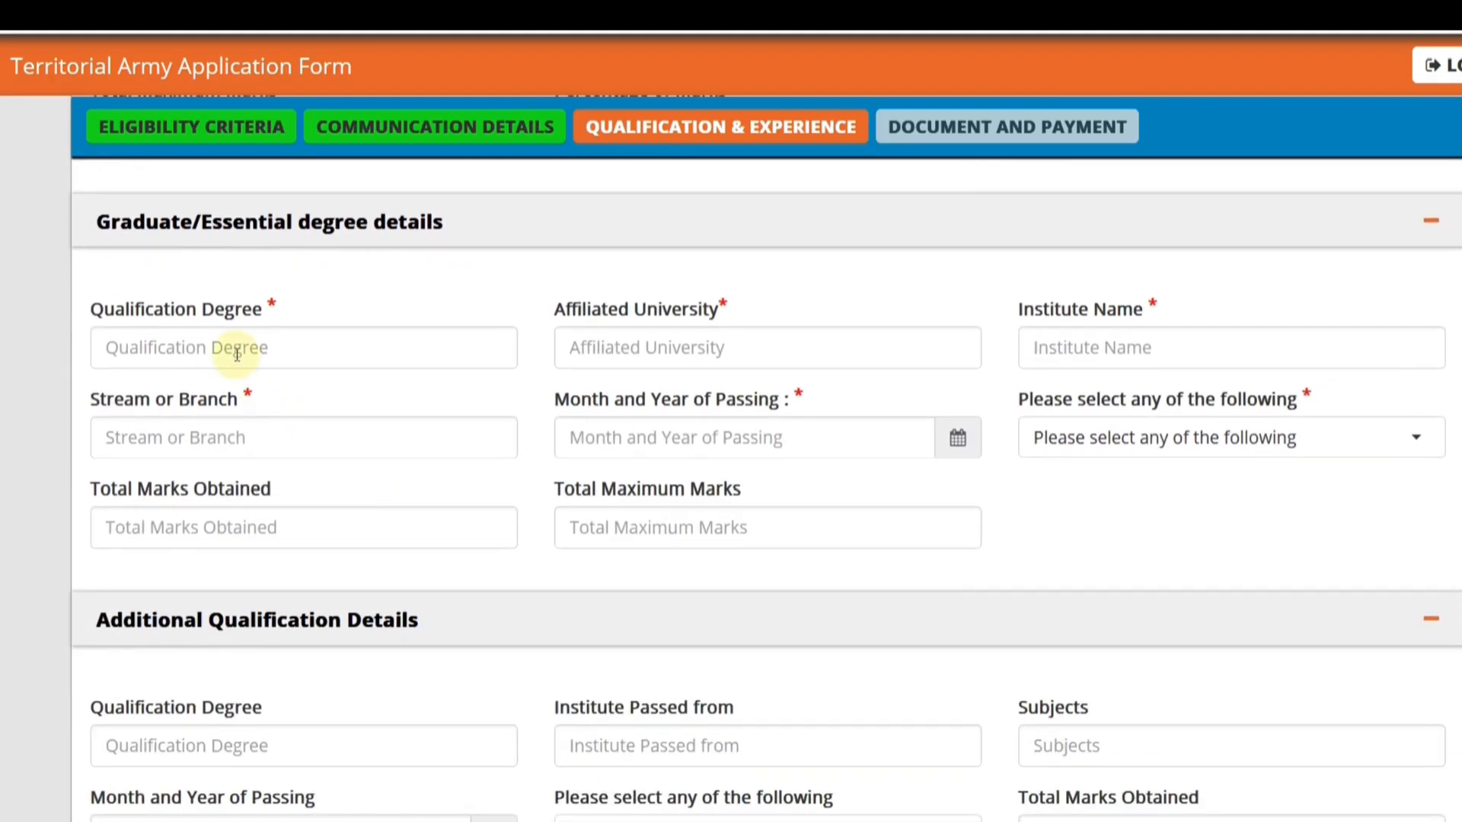
left_click(233, 350)
type("BA")
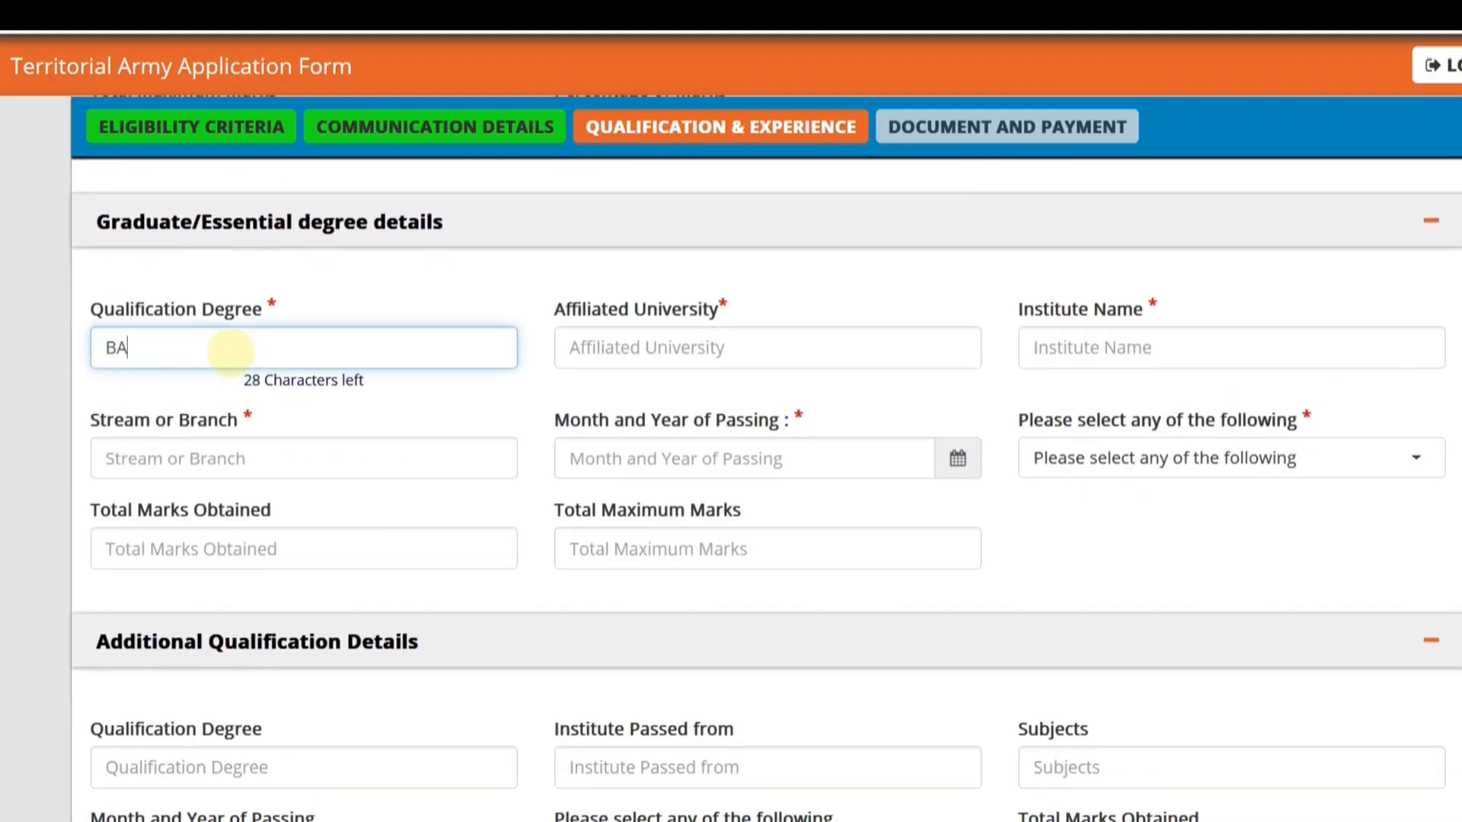
left_click(615, 352)
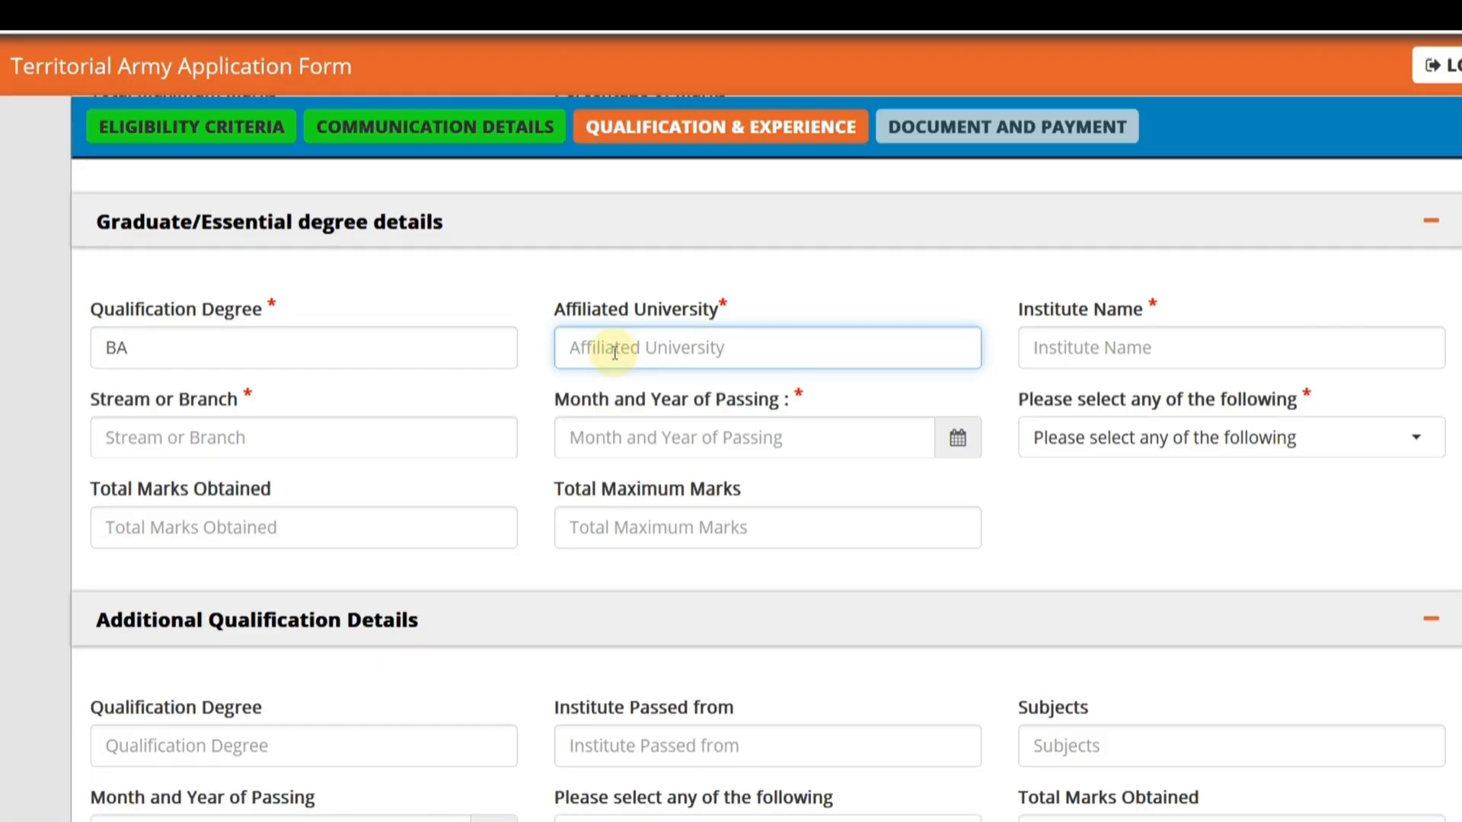
type("UOR")
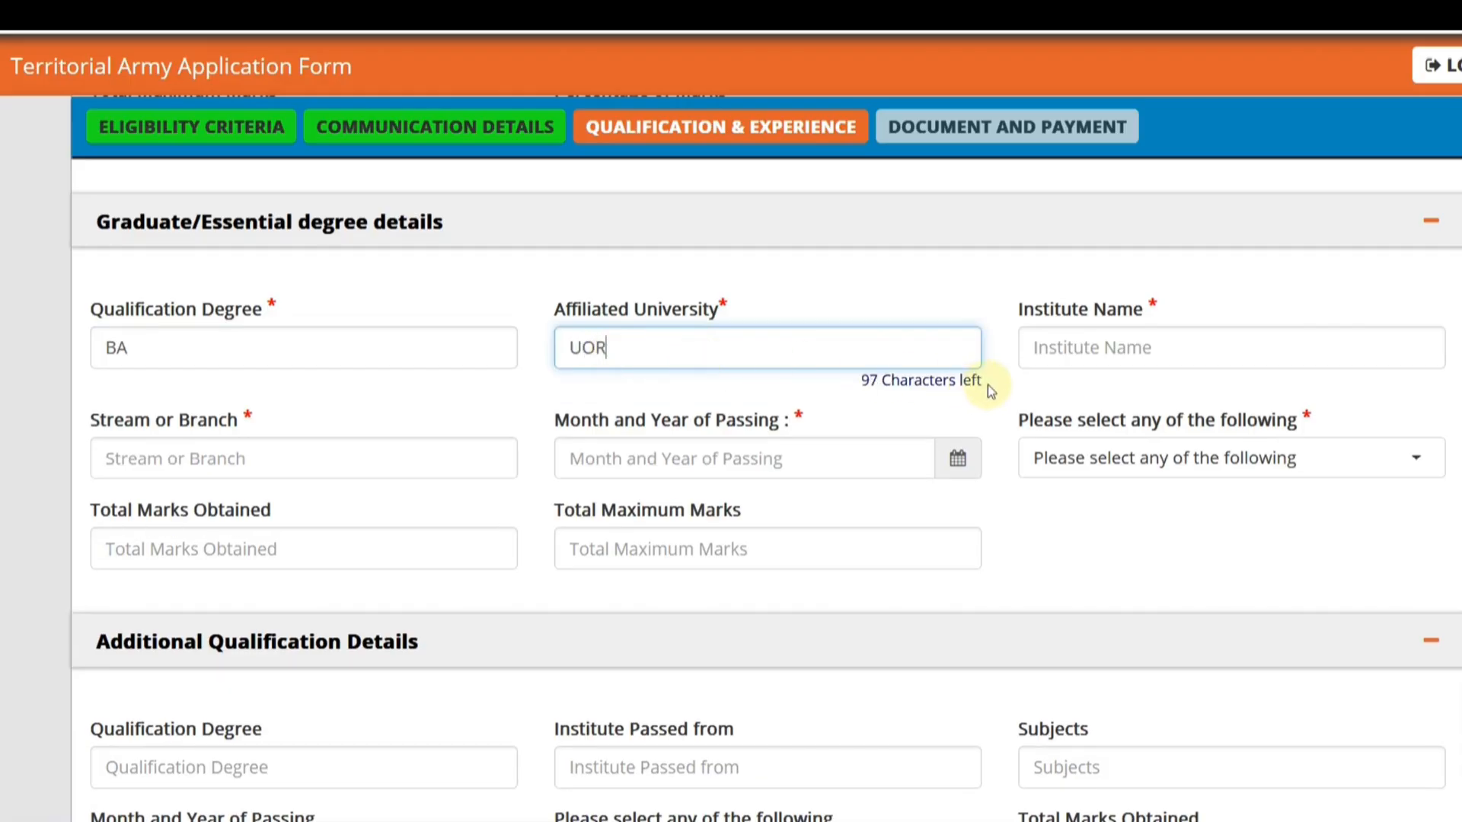
left_click(1037, 352)
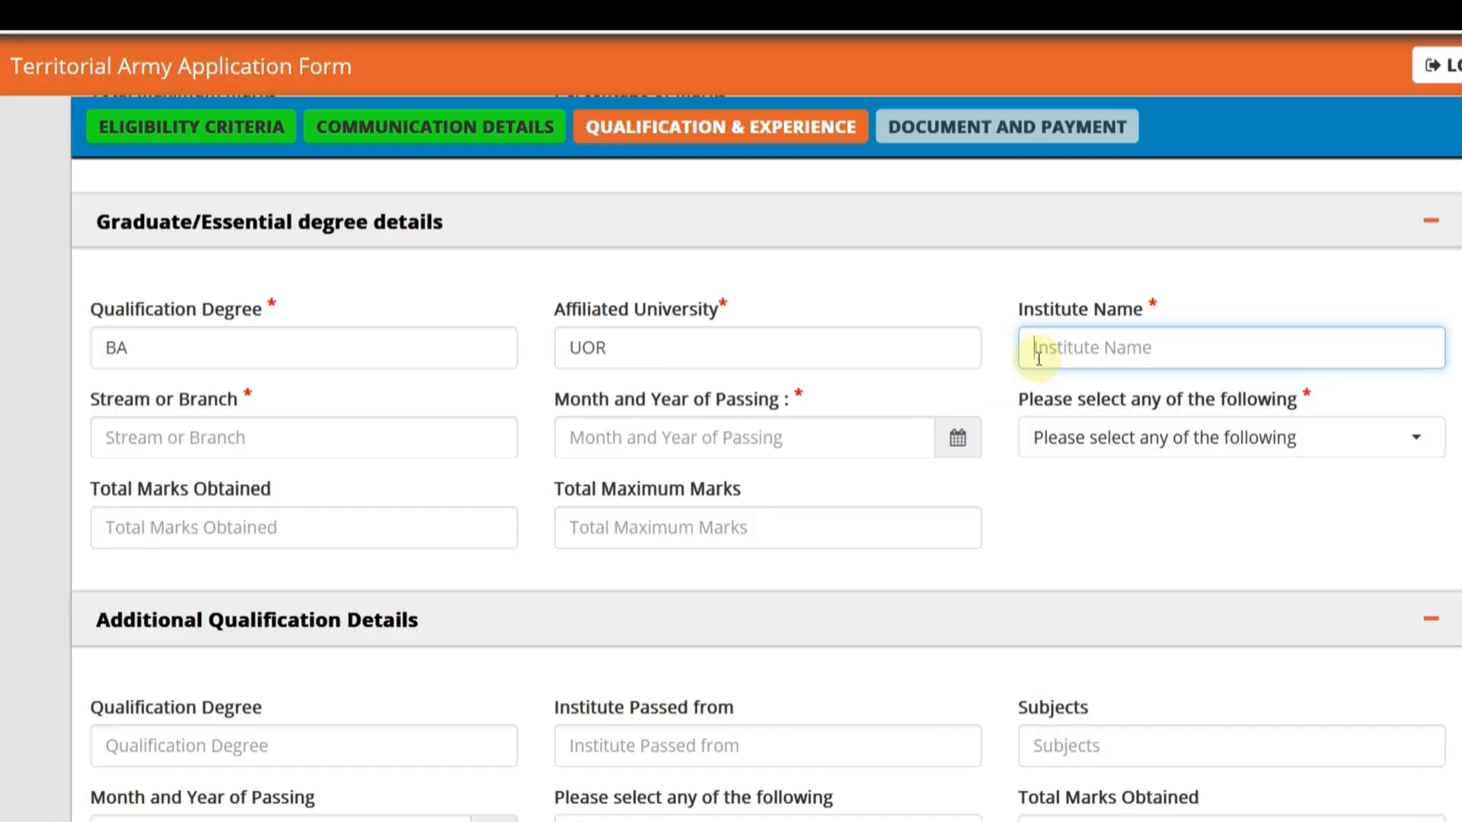
type("MNIT")
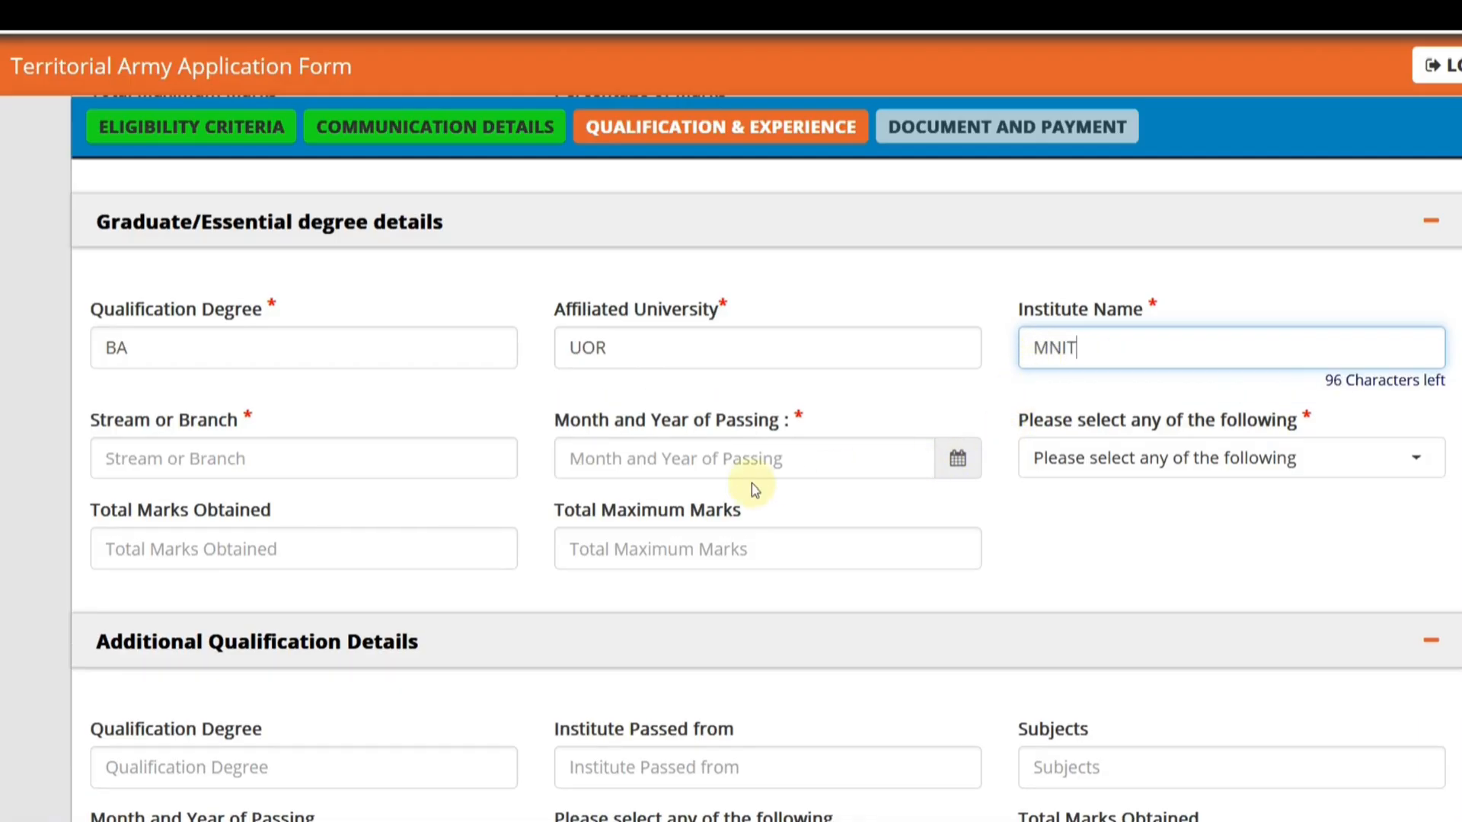
- Enter GEOGRAPHY SANSKRIT as the graduate stream or branch and set the month and year of passing to 08/2020
left_click(279, 458)
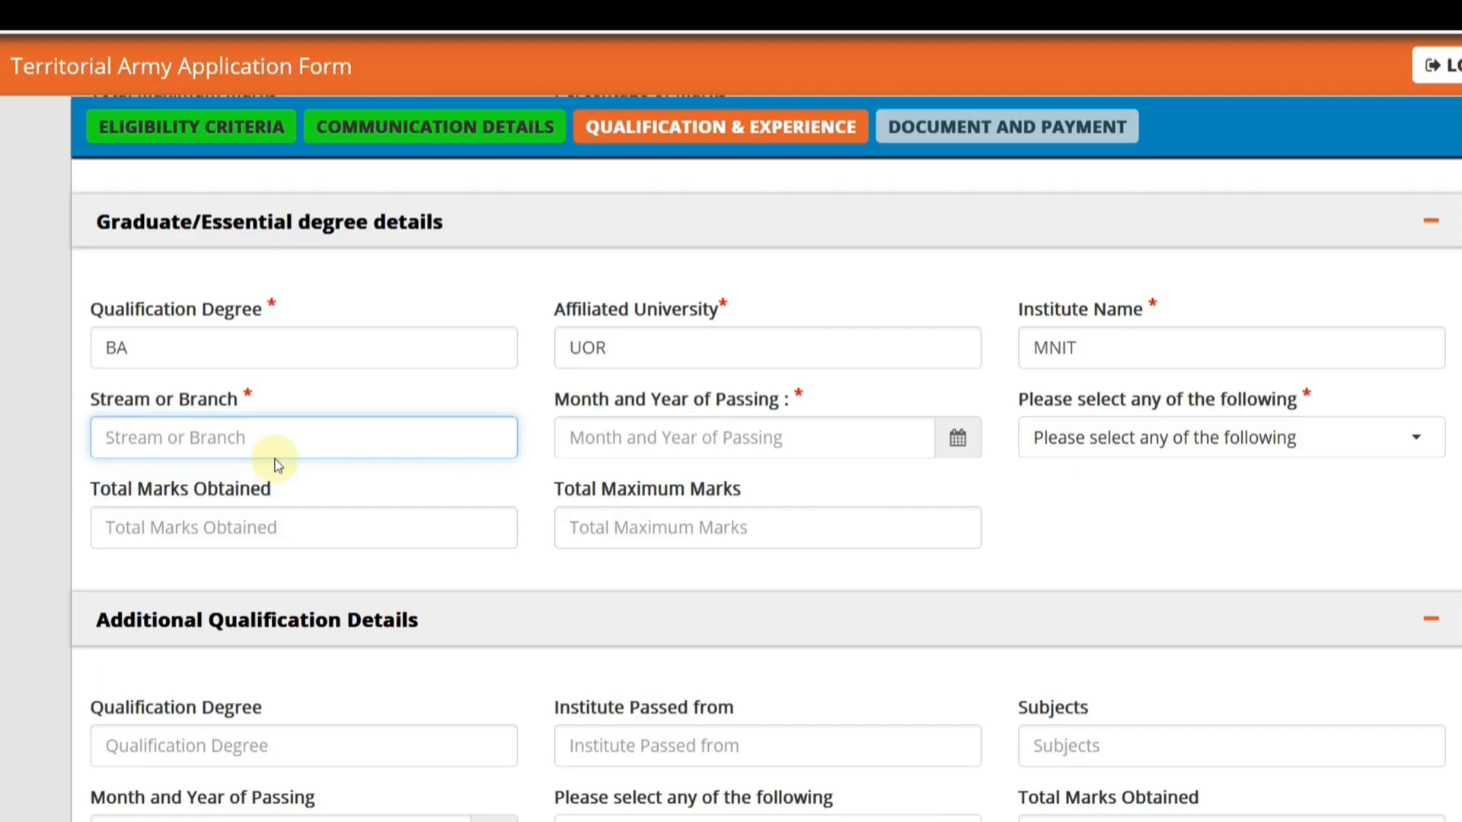
type("GEOGRAPHY SANSKRIT")
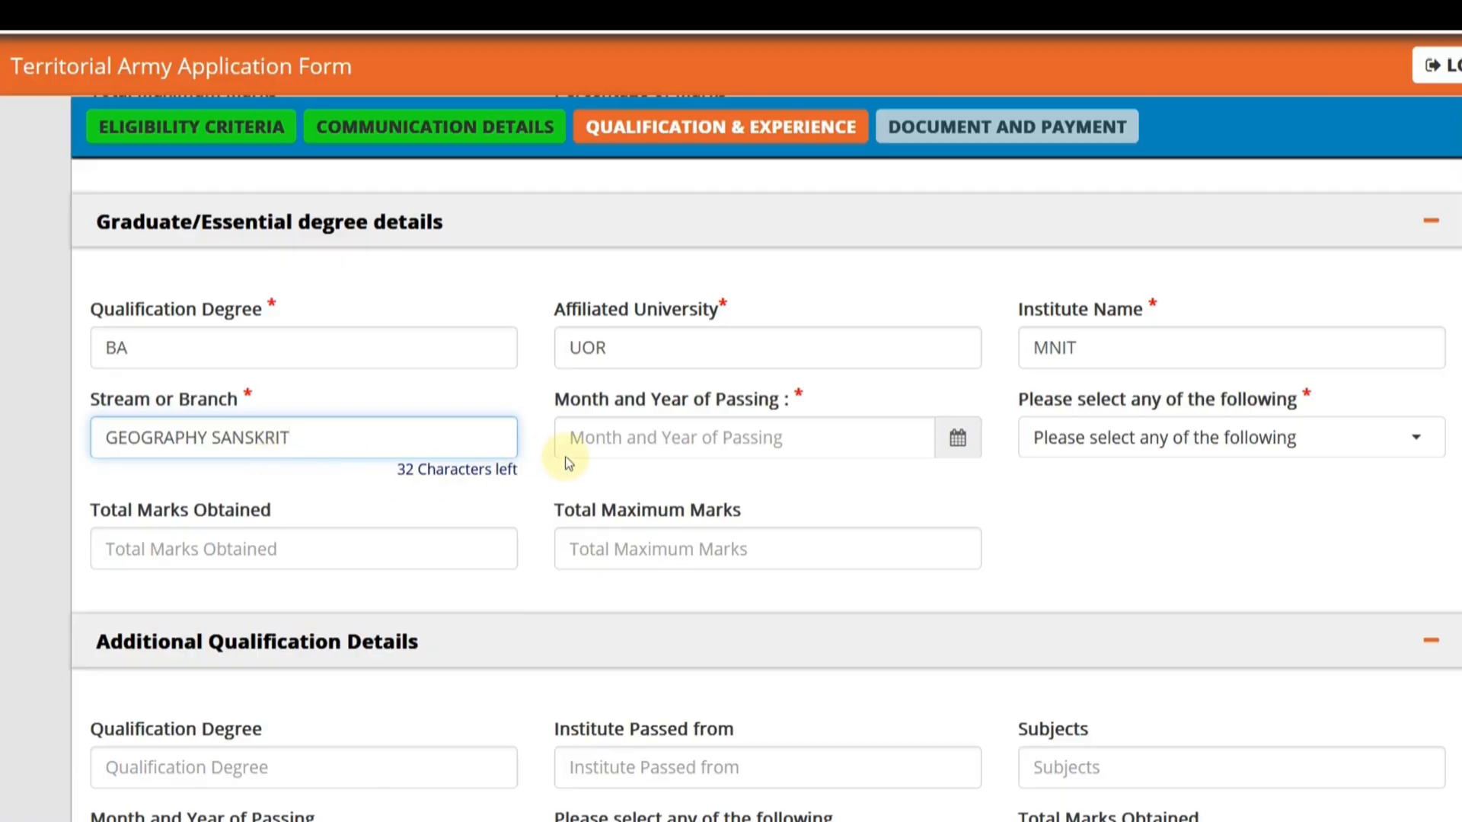
left_click(954, 445)
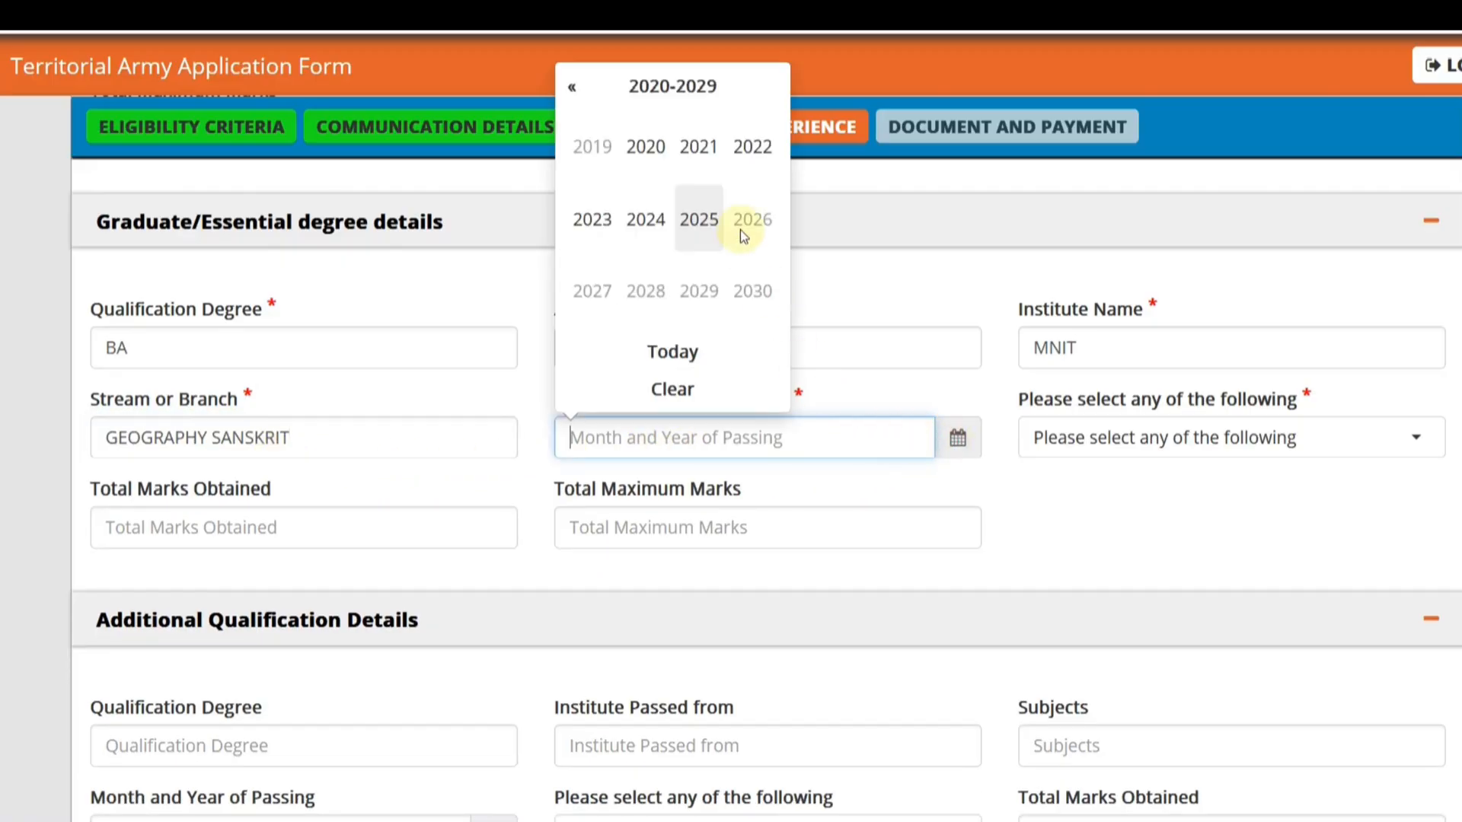
left_click(572, 91)
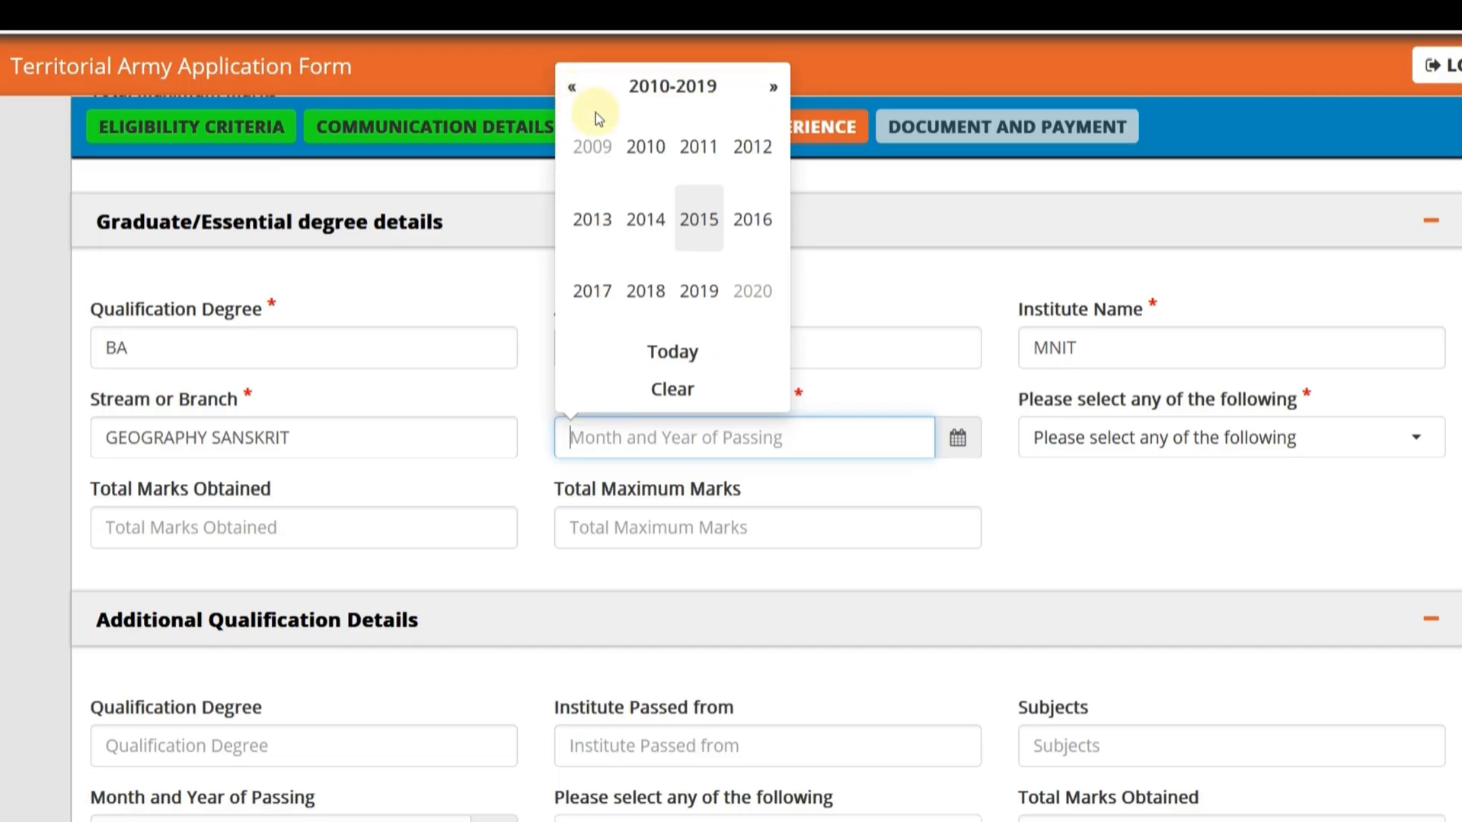
left_click(772, 87)
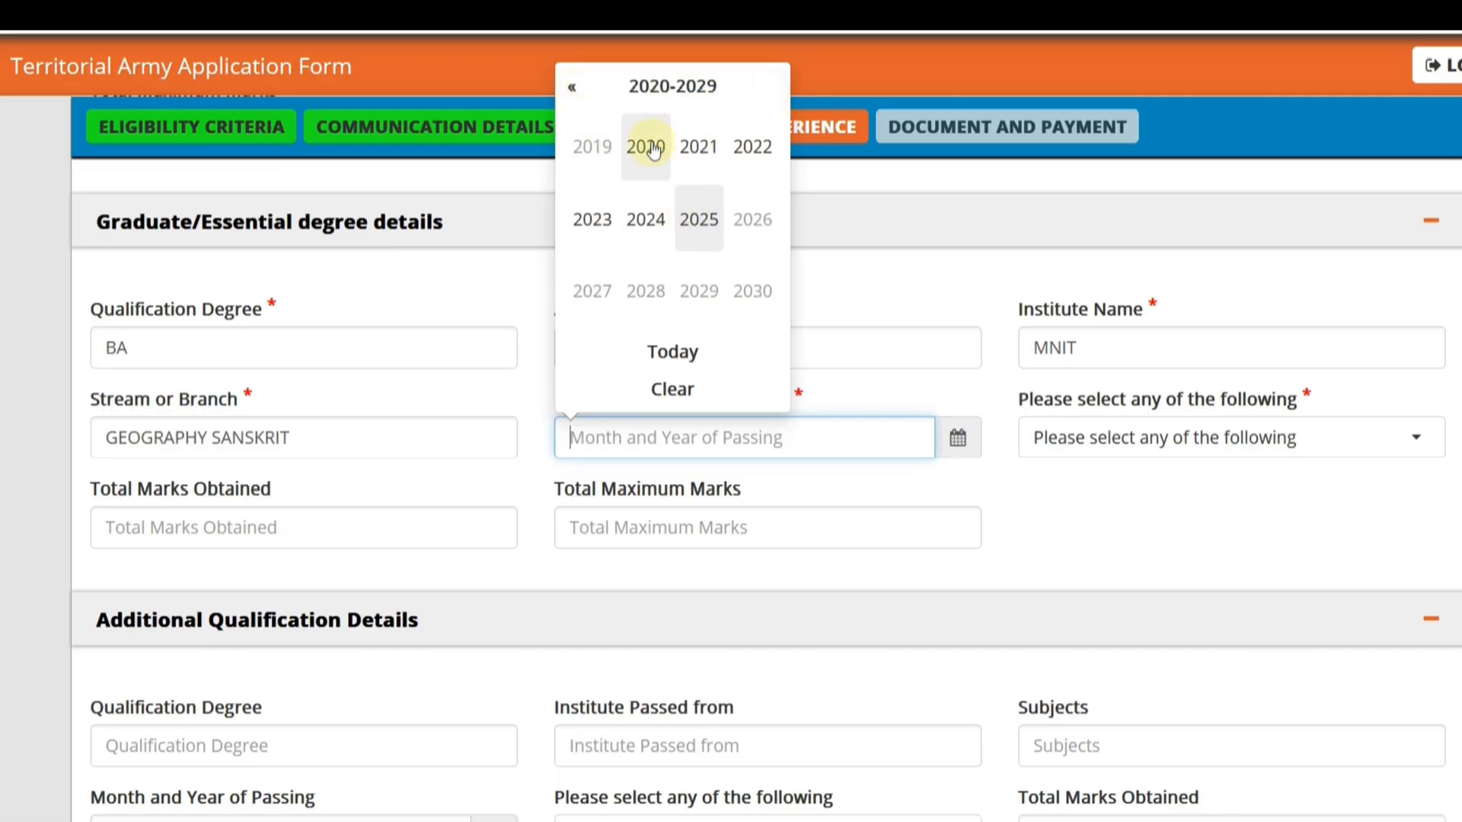
left_click(653, 150)
left_click(733, 226)
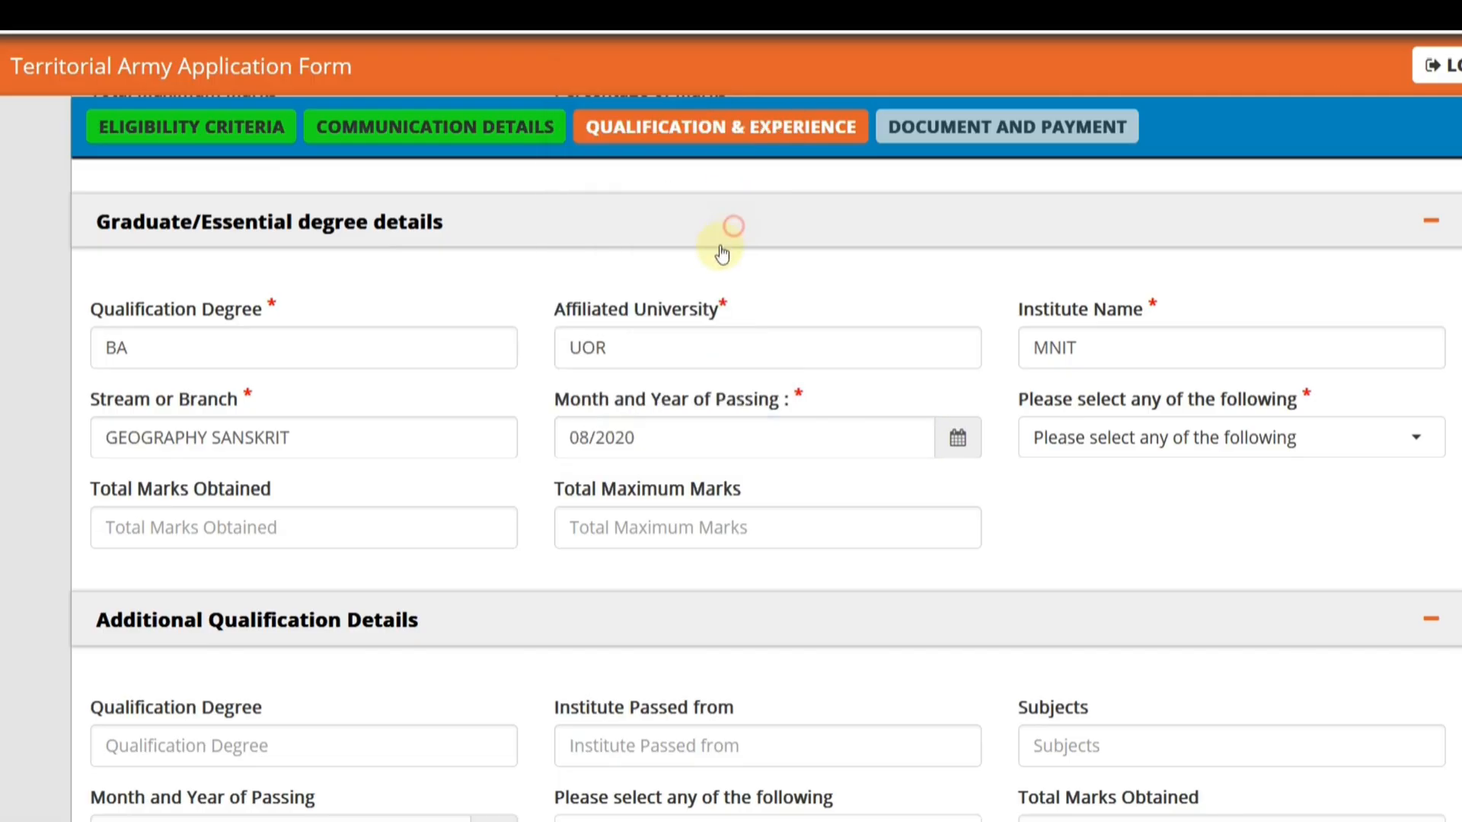
- Choose Percentage as the graduate result type and enter 1211 total marks obtained out of 1800 maximum marks
left_click(1044, 441)
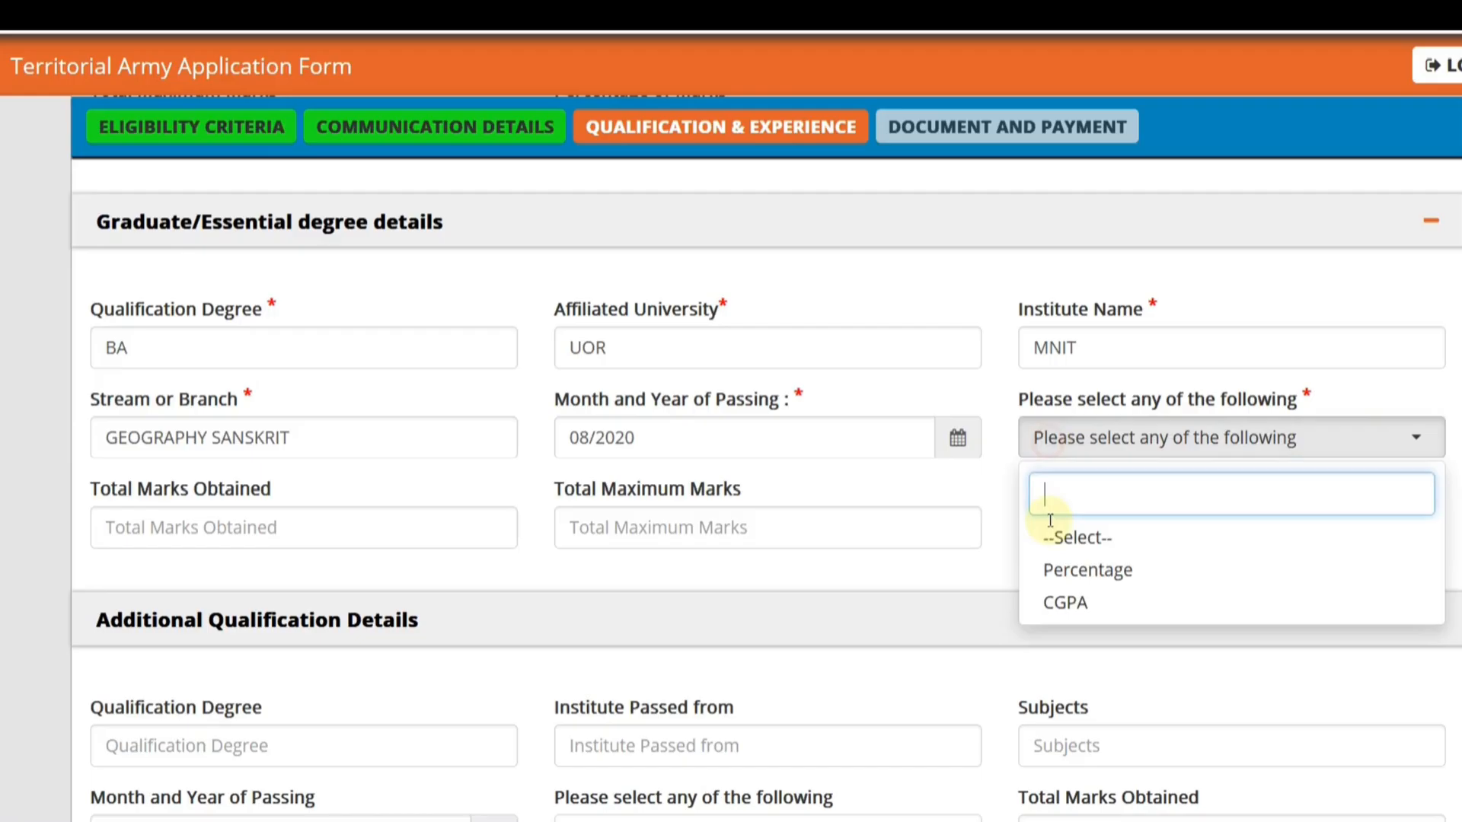
left_click(1054, 571)
left_click(250, 533)
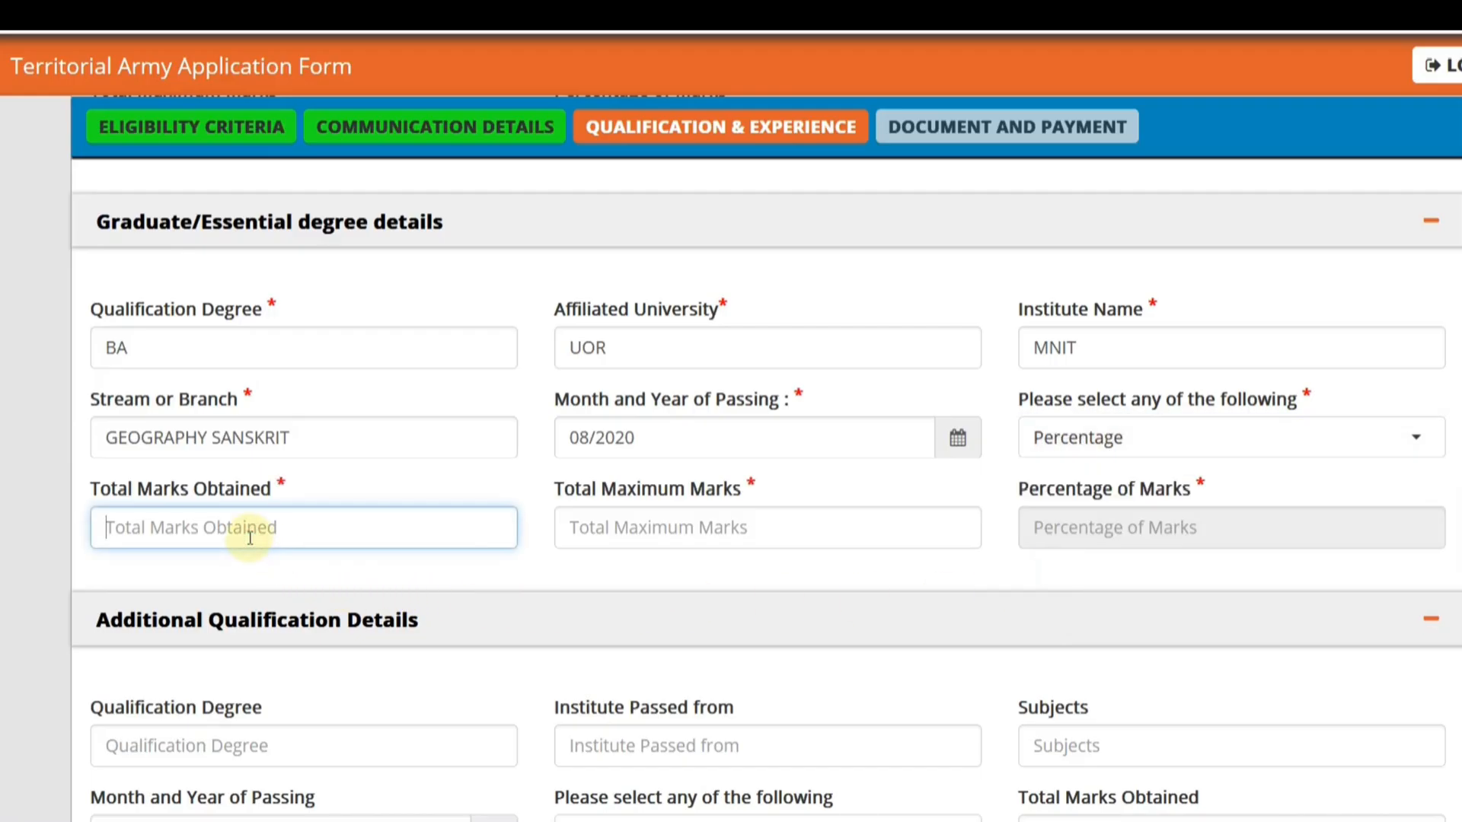
type("1211")
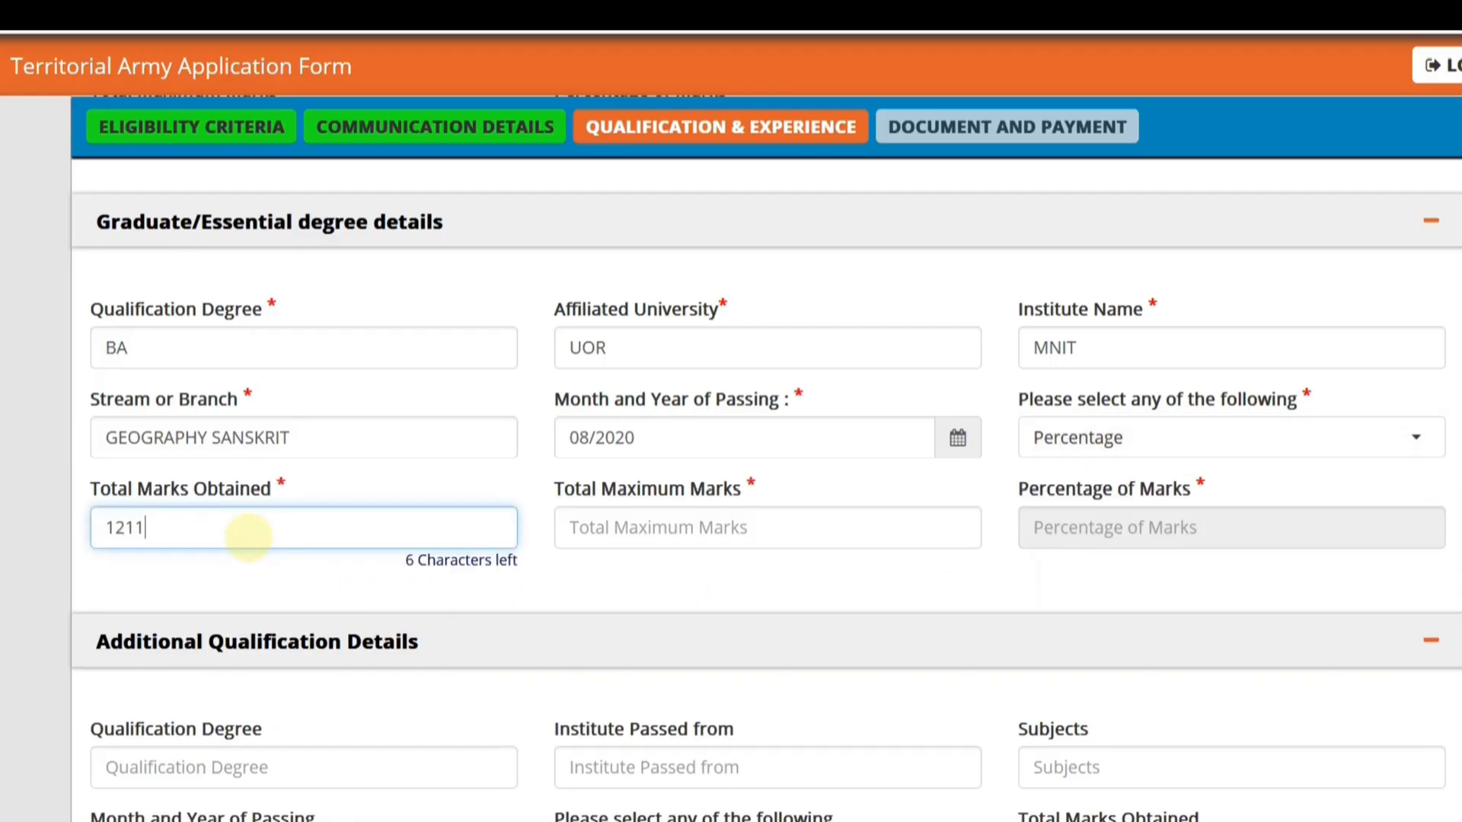
key("Tab")
type("1")
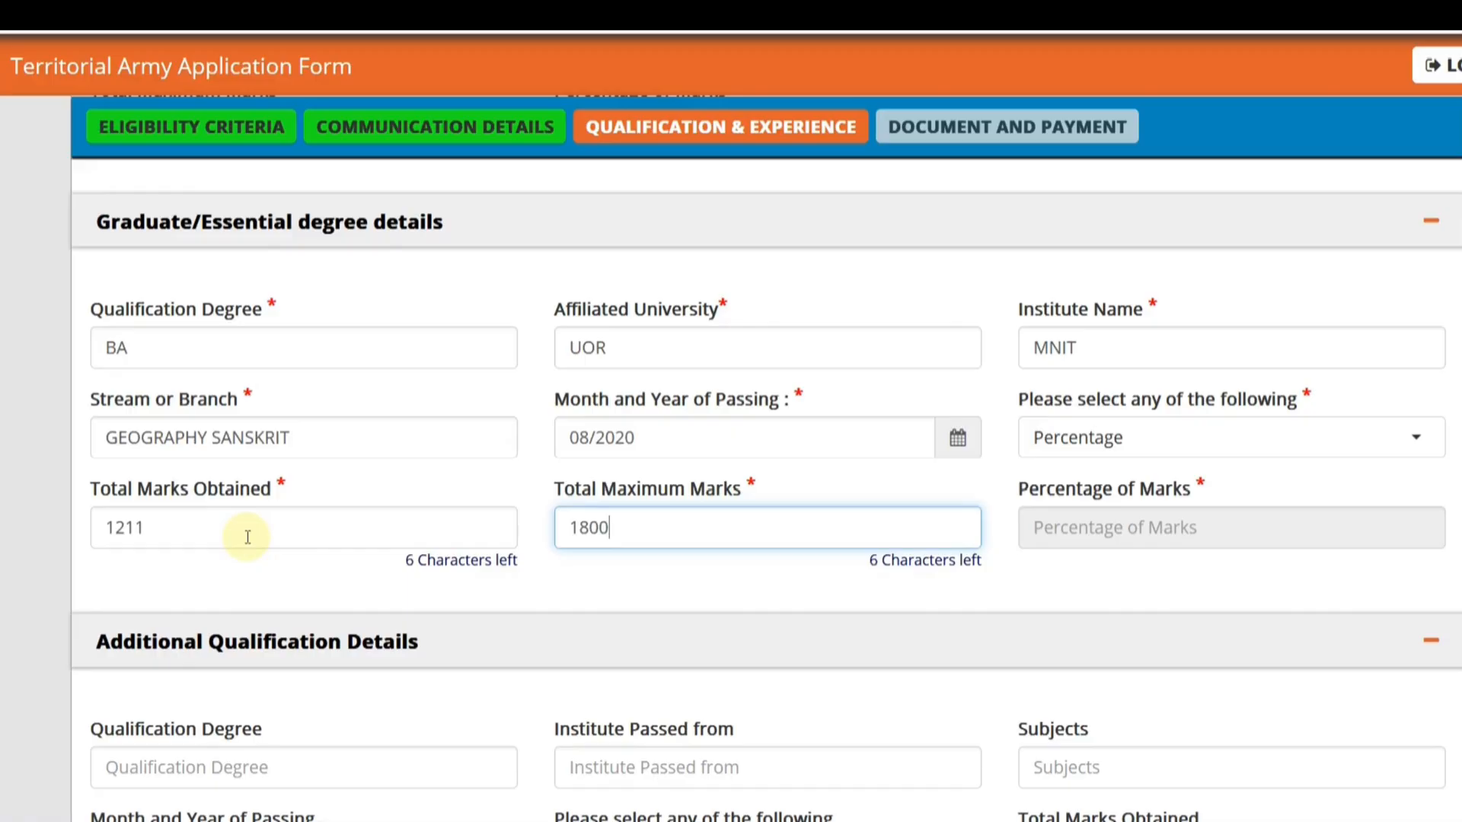
left_click(282, 606)
- Answer No to all six legal questions on cases, arrest, conviction and debarment, and save to continue to the document and payment section
scroll(305, 568, "down", 3)
scroll(305, 568, "down", 1)
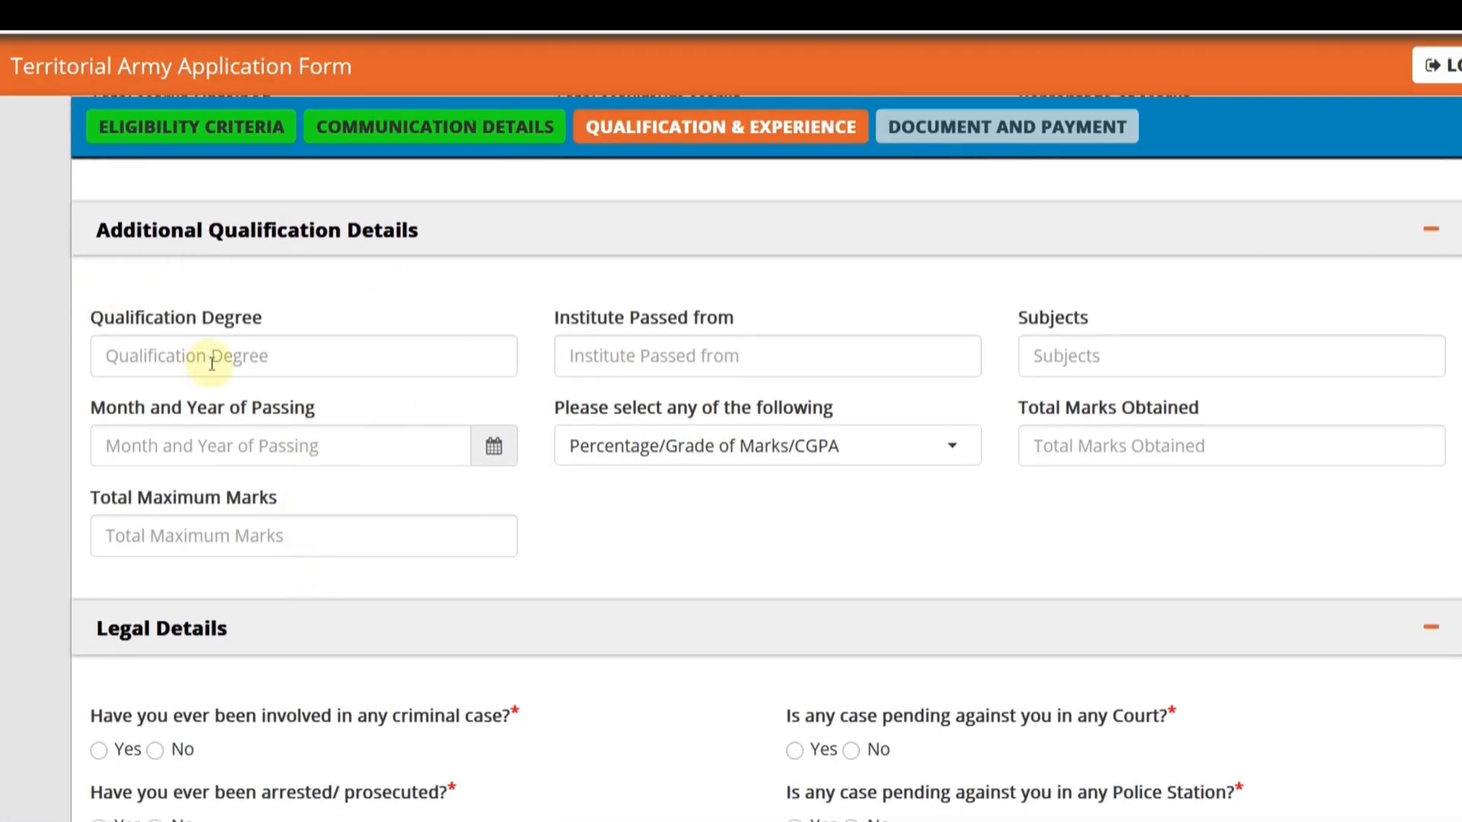
scroll(408, 440, "down", 2)
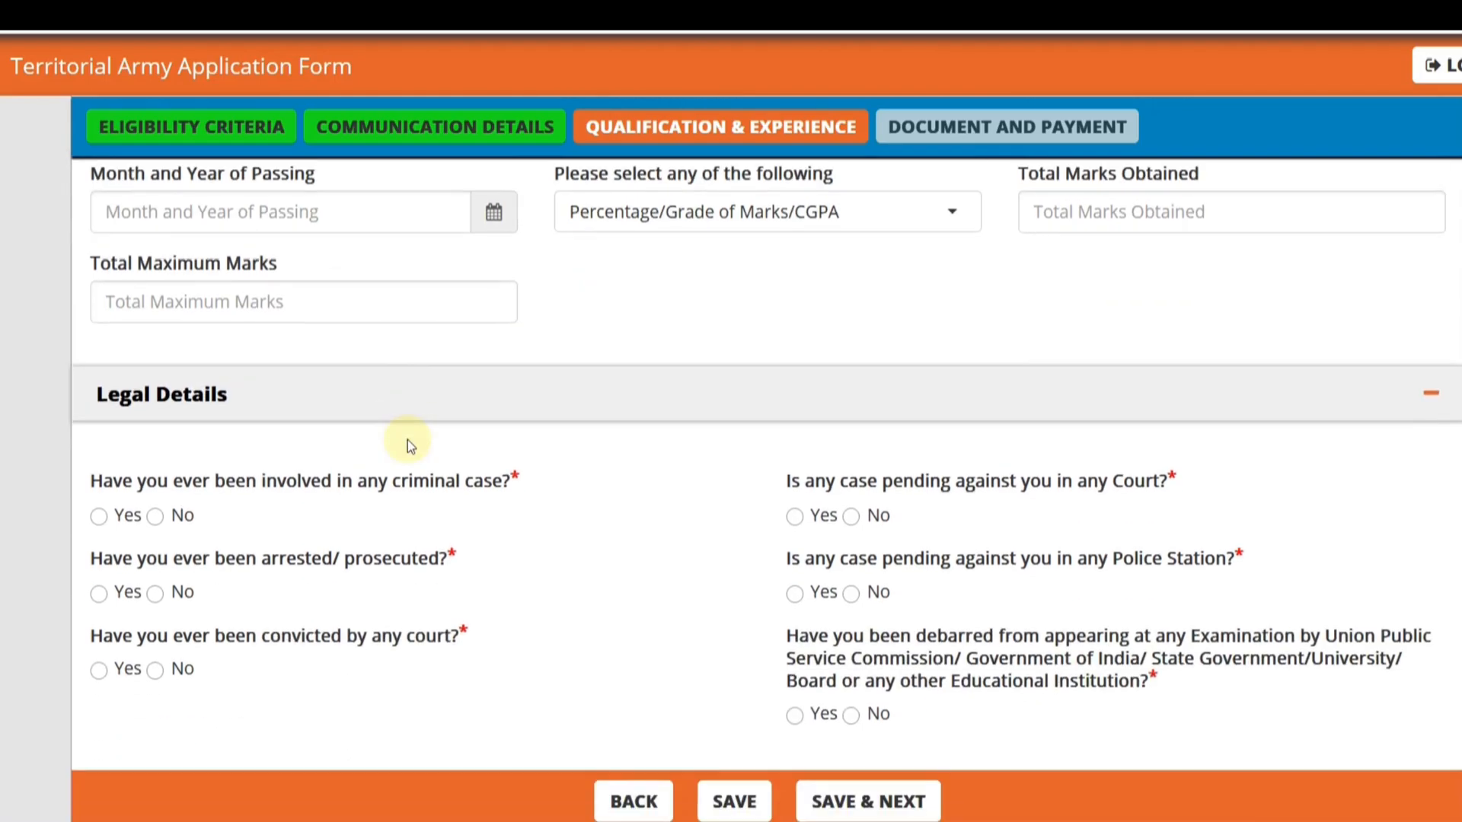
scroll(408, 440, "down", 1)
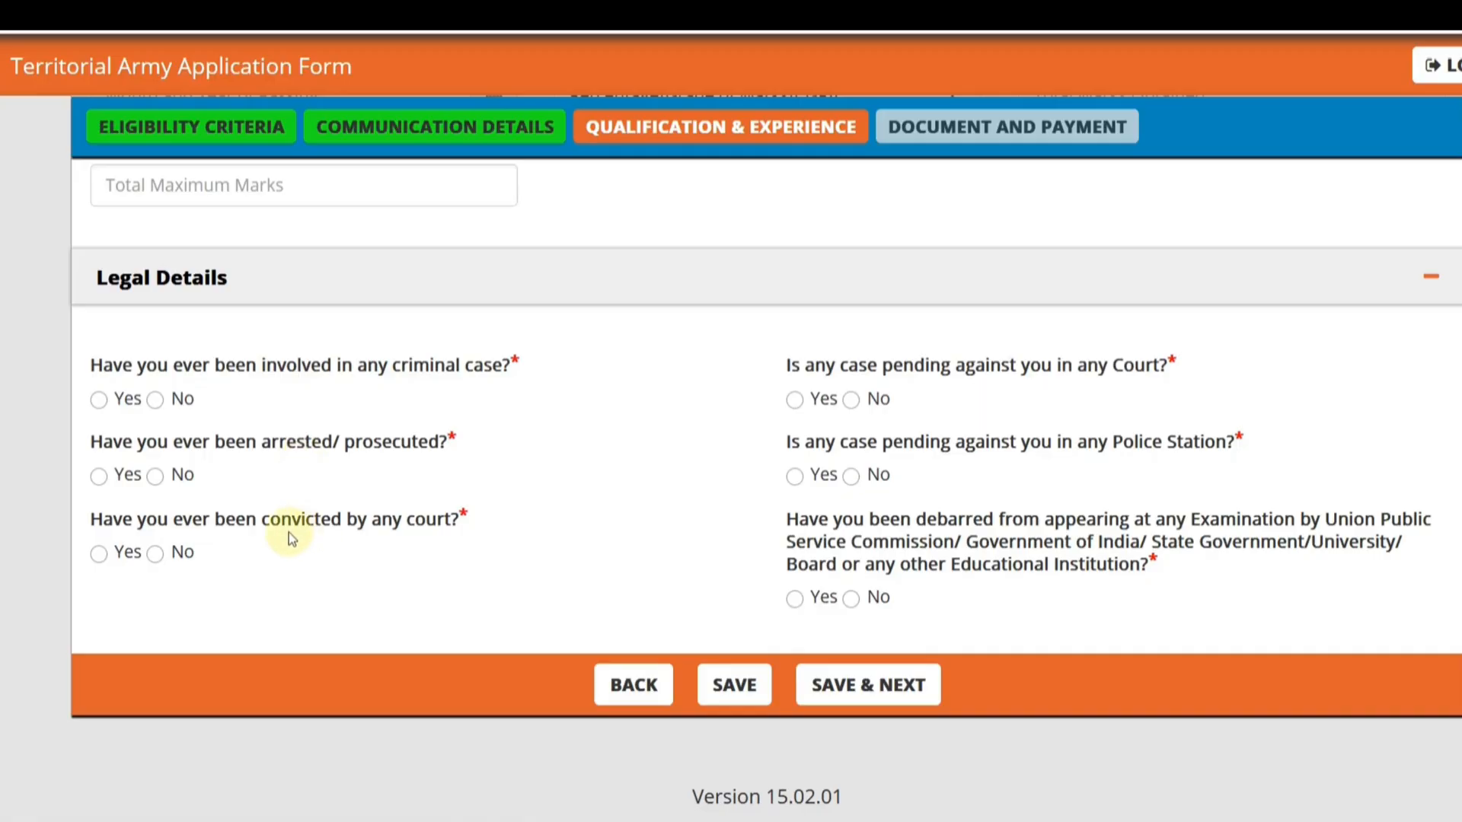
left_click(155, 400)
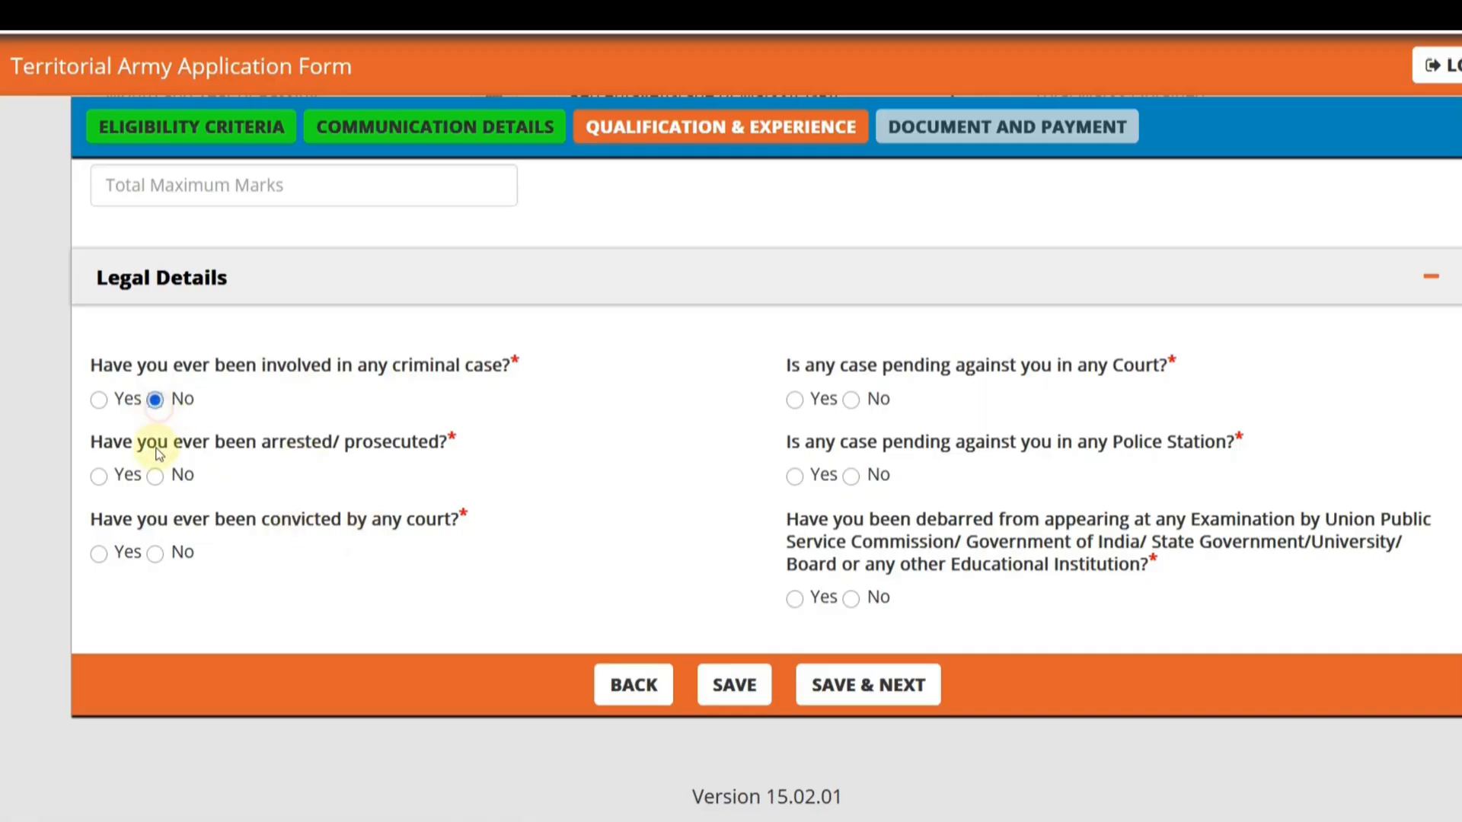
left_click(156, 476)
left_click(156, 553)
left_click(851, 400)
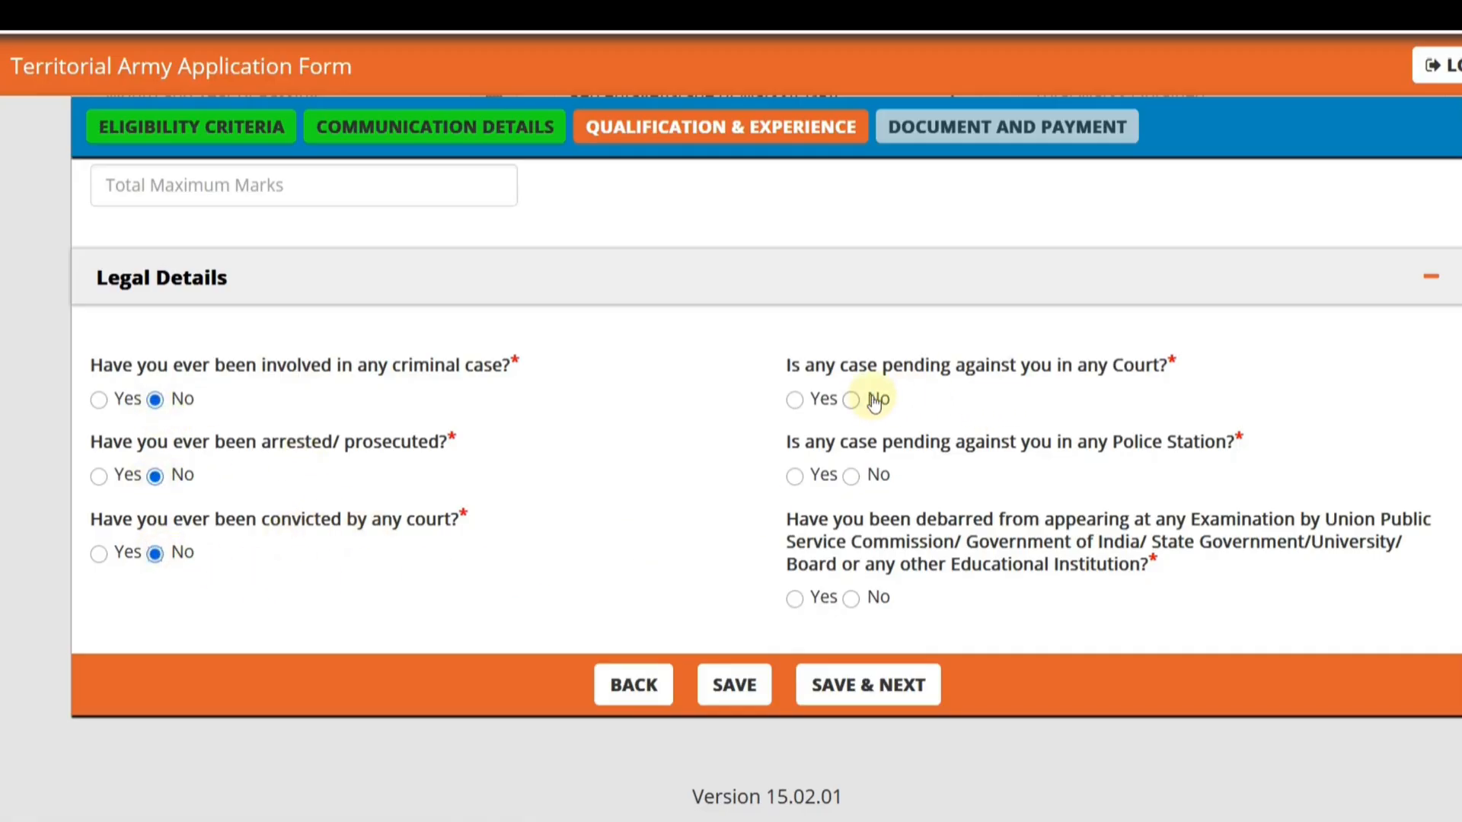
left_click(851, 476)
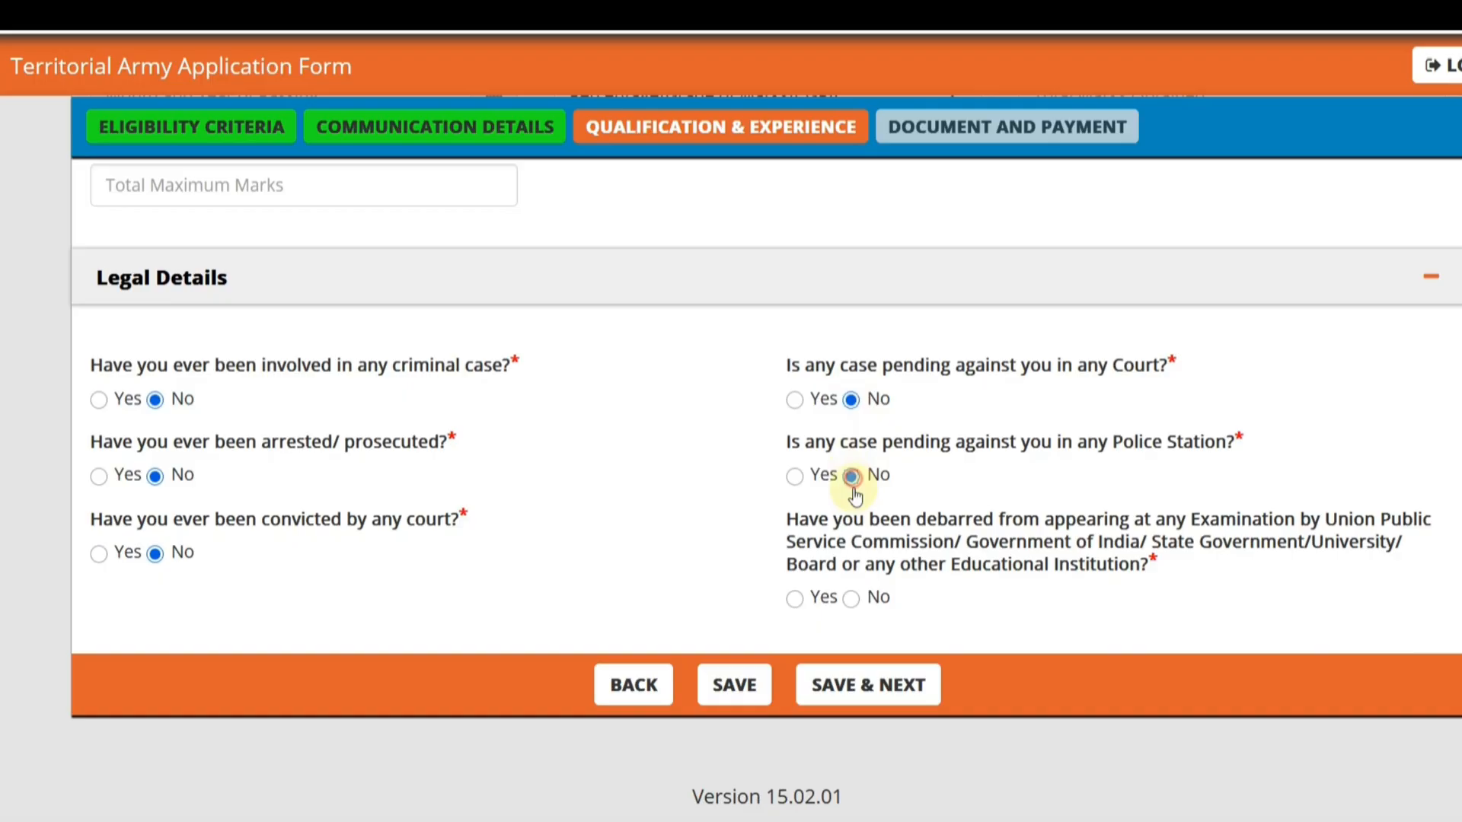
left_click(851, 598)
left_click(864, 688)
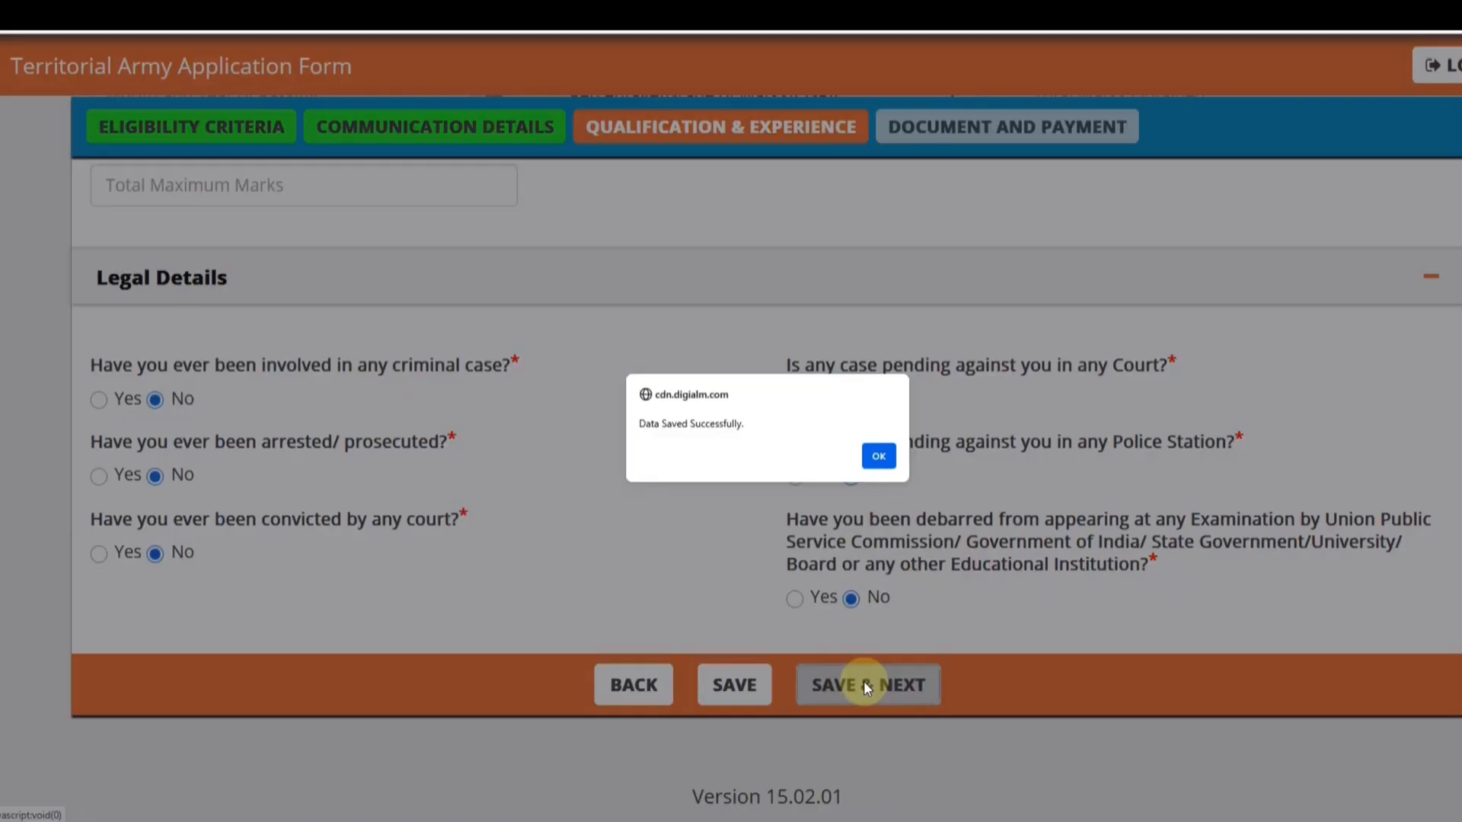
left_click(874, 546)
- Check the file upload instructions for the passport size photo and the scanned signature
scroll(883, 451, "up", 1)
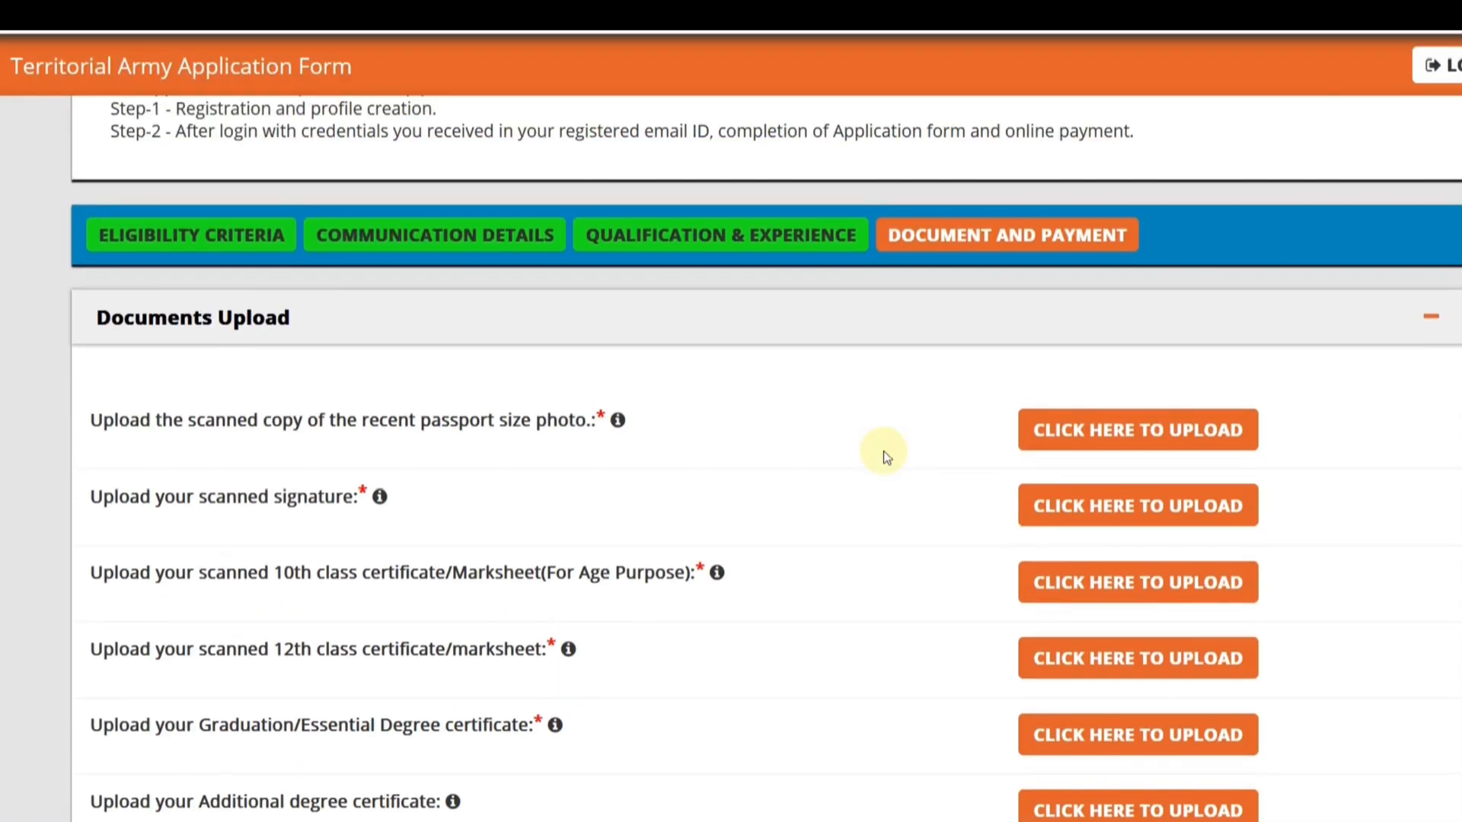
scroll(883, 451, "down", 1)
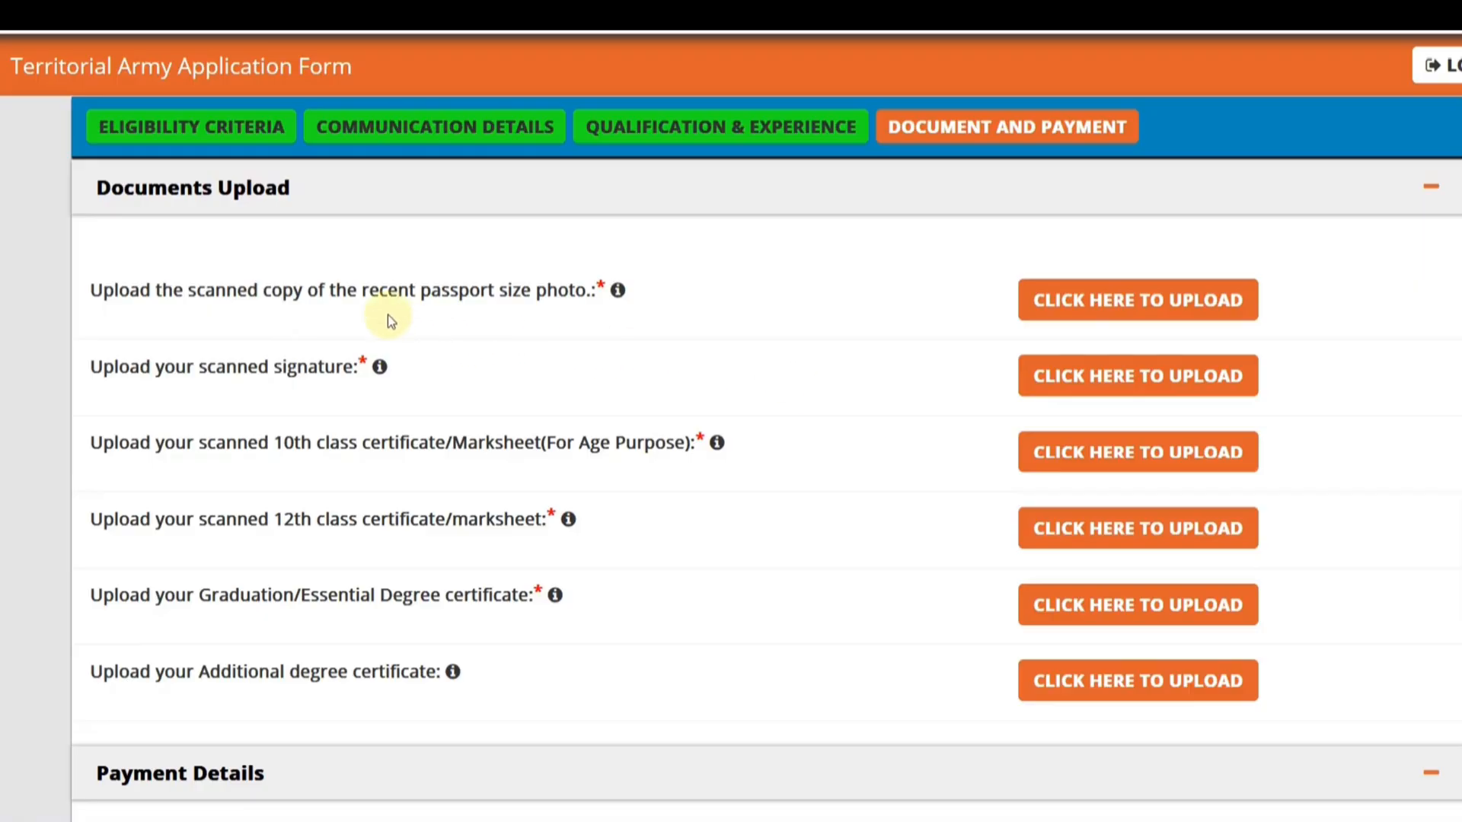
left_click(1073, 300)
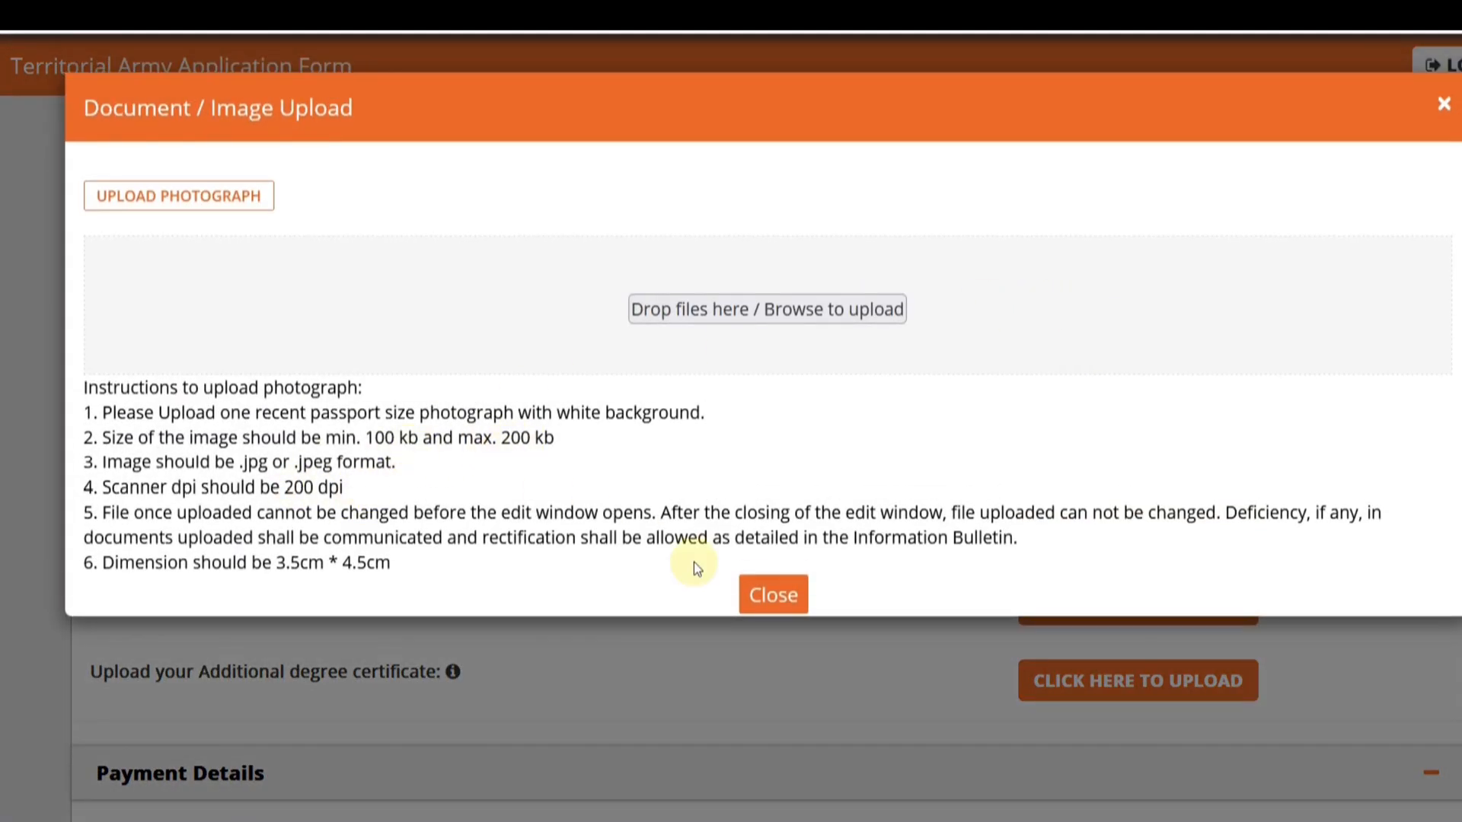
left_click(773, 595)
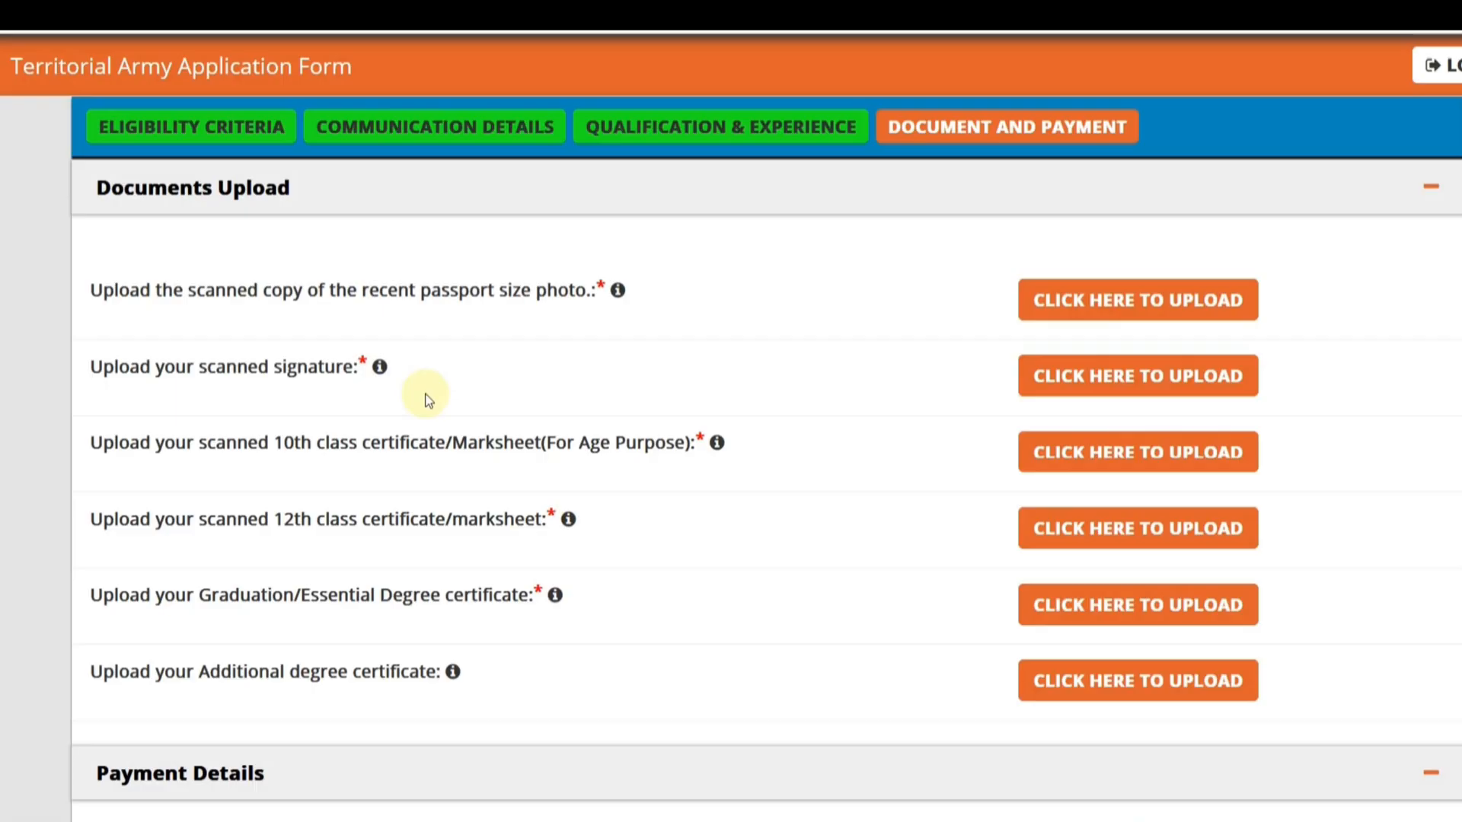
left_click(1060, 376)
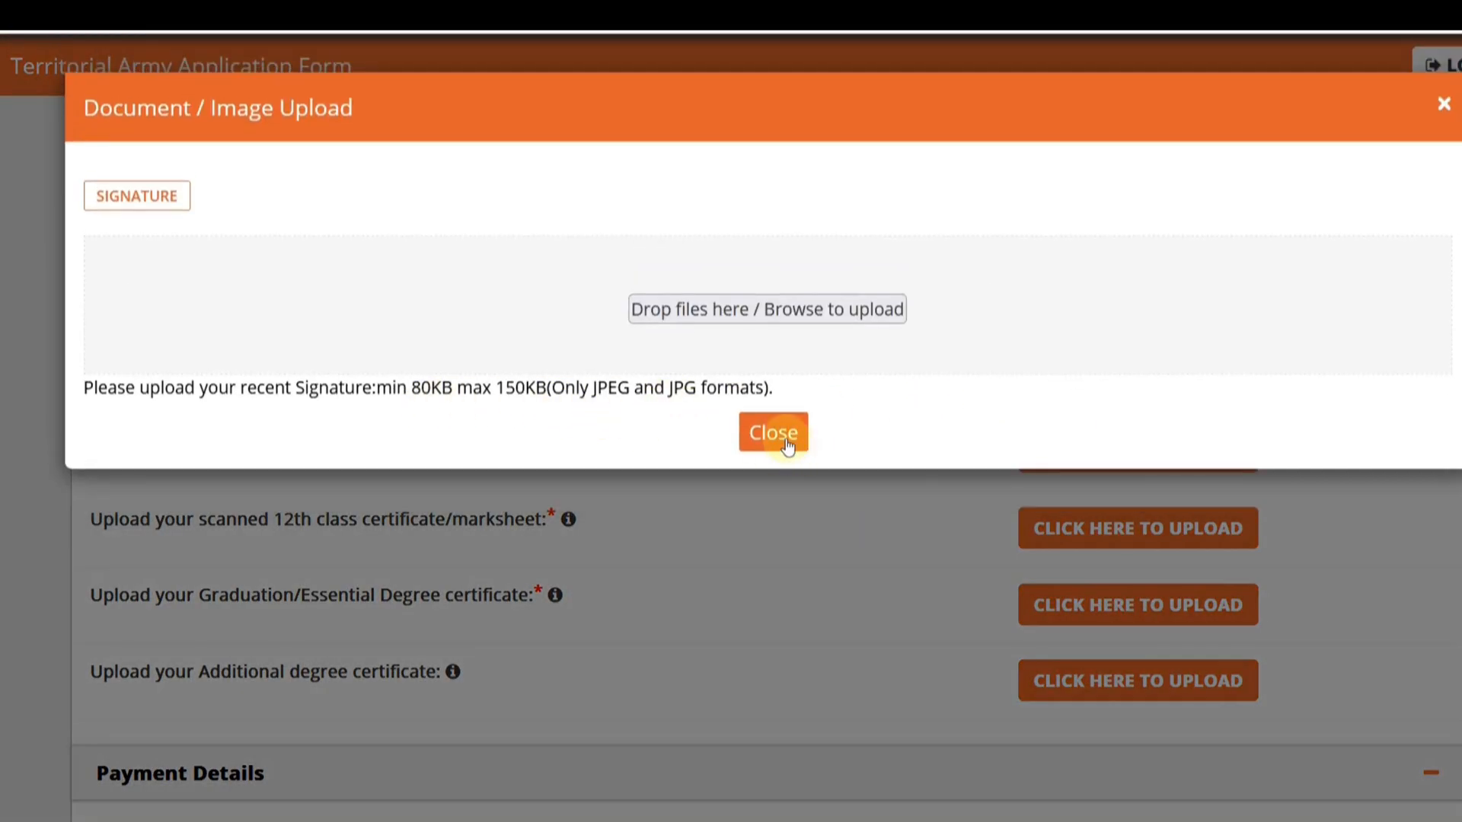
left_click(771, 448)
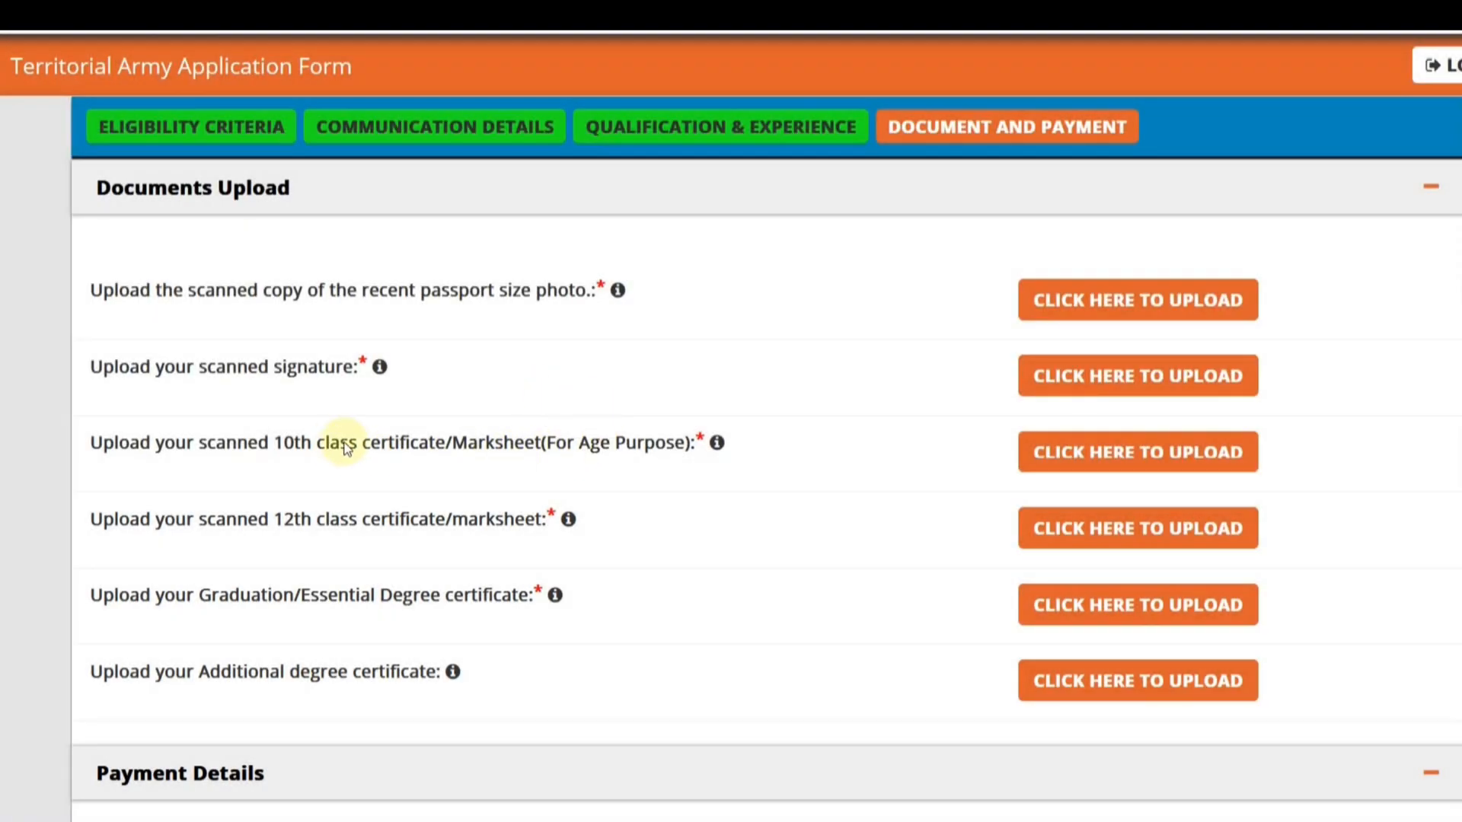
- Review the 10th, 12th and graduation certificate entries and check the file requirements for the graduation certificate
left_click_drag(346, 446, 512, 447)
left_click(535, 452)
left_click_drag(555, 440, 654, 455)
left_click(658, 479)
left_click_drag(409, 524, 470, 527)
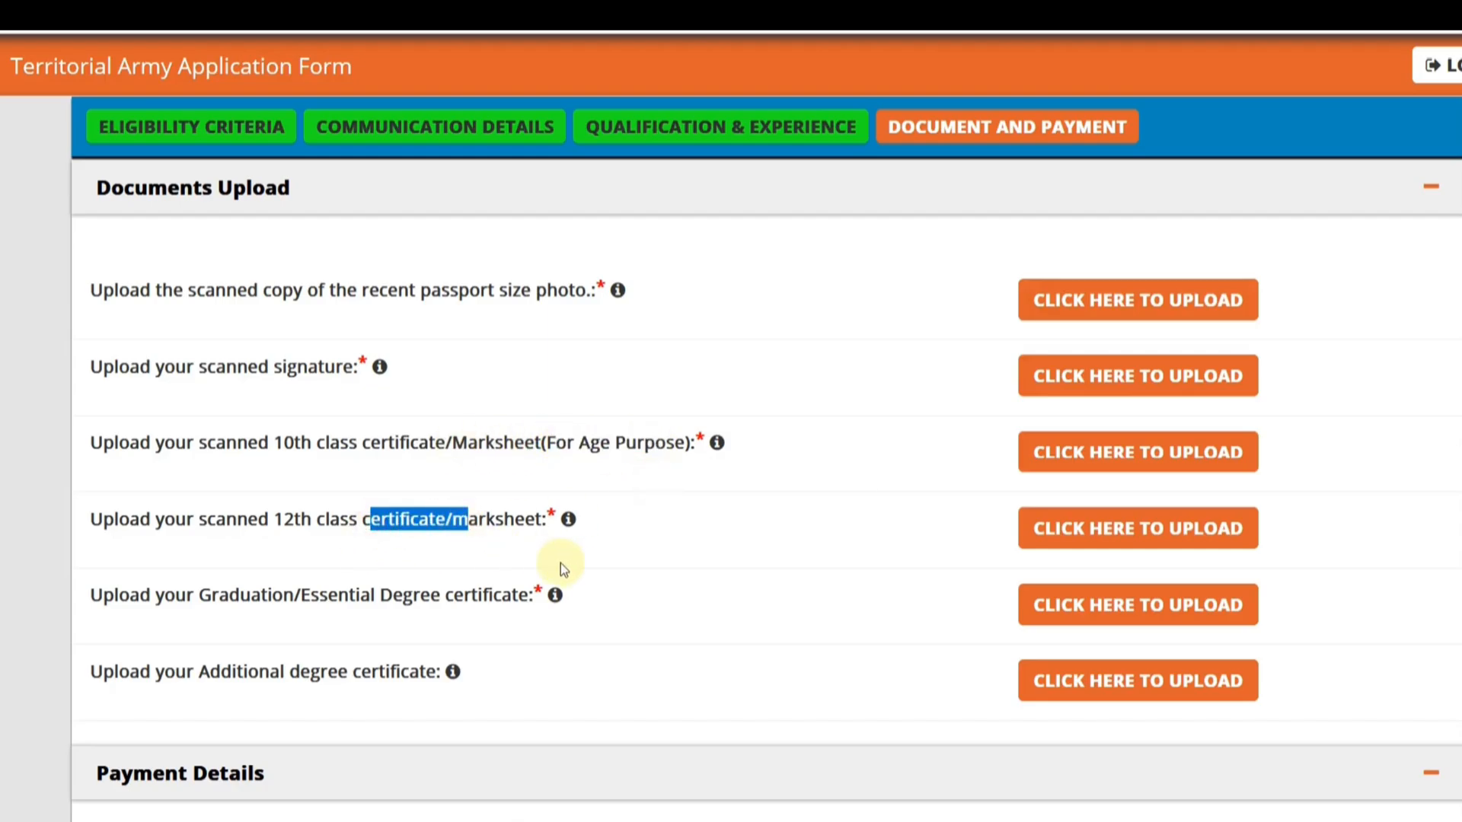
left_click(559, 567)
left_click_drag(267, 596, 442, 595)
left_click(697, 619)
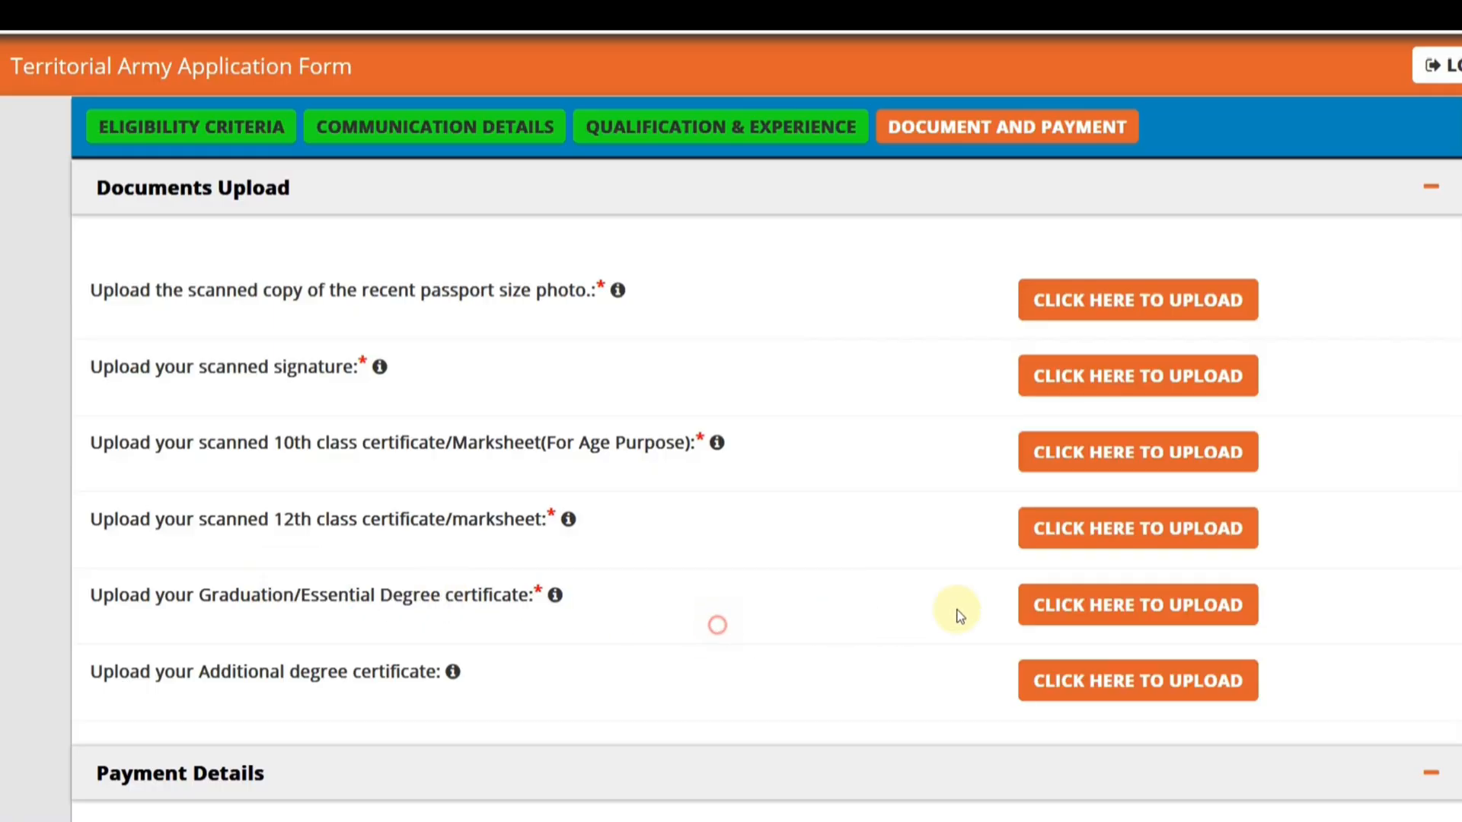
left_click(1072, 606)
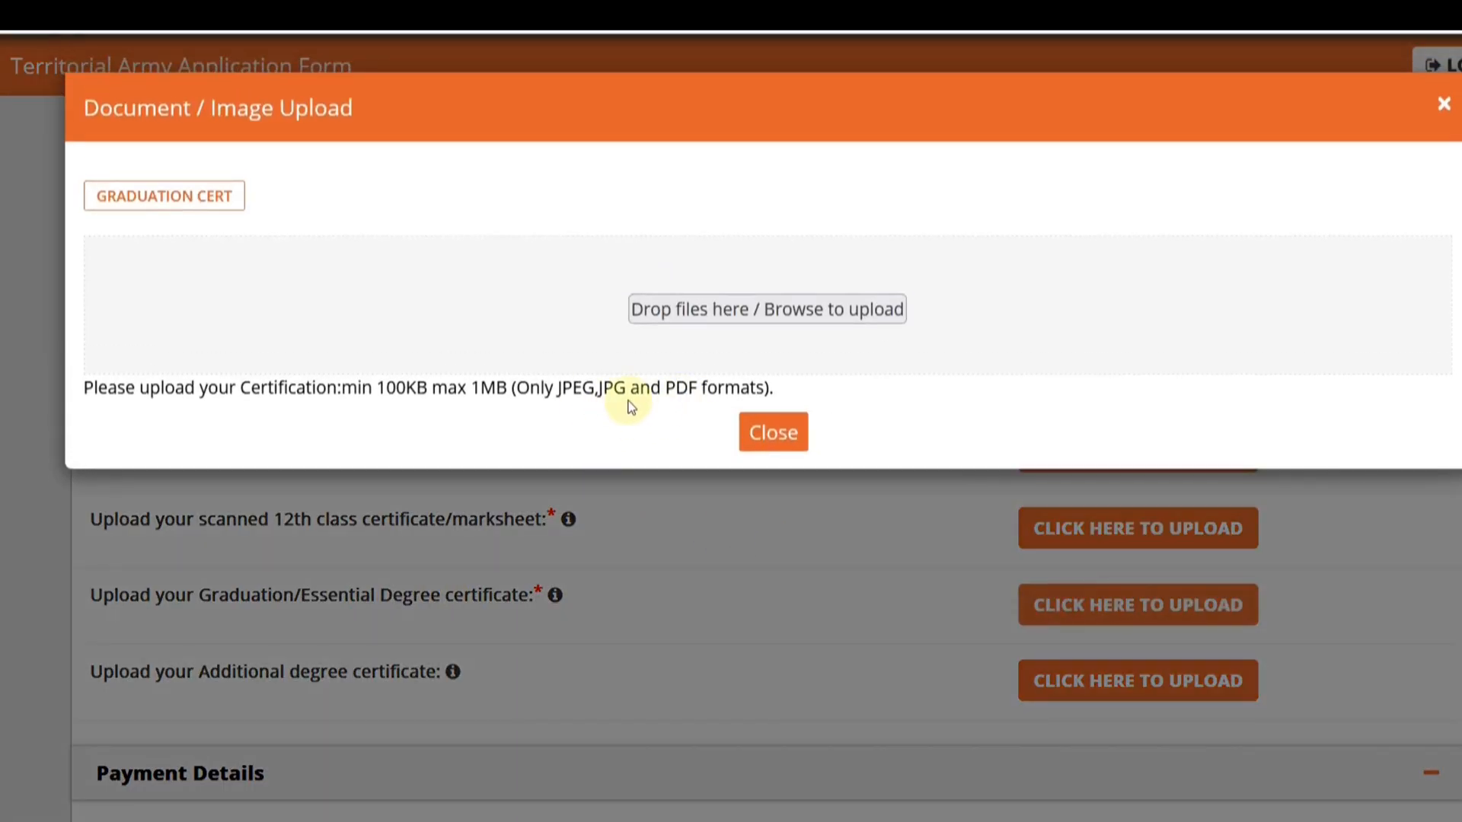
left_click(785, 448)
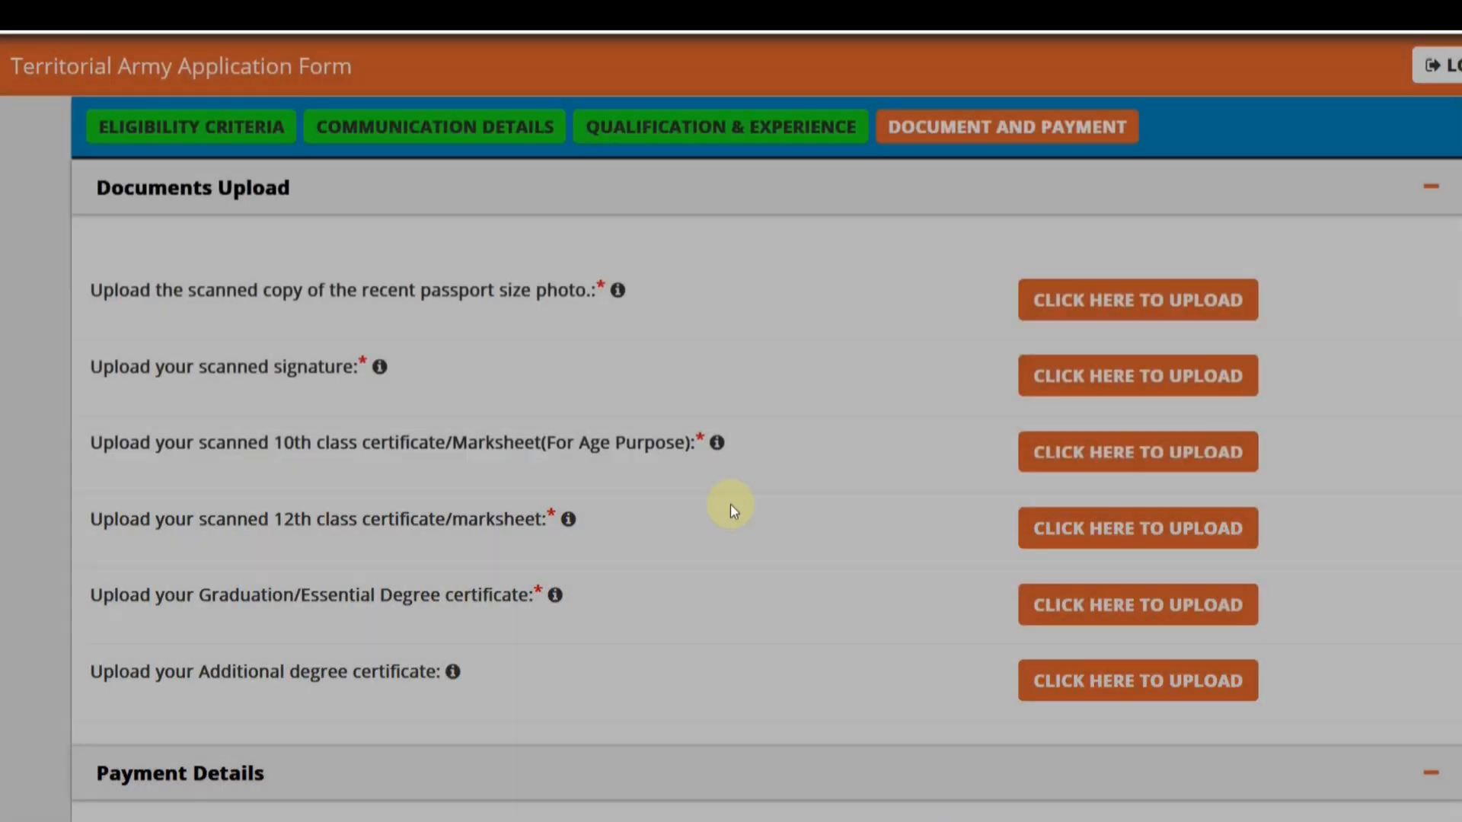
- View the uploaded signature in the document list and close its preview
scroll(457, 556, "down", 2)
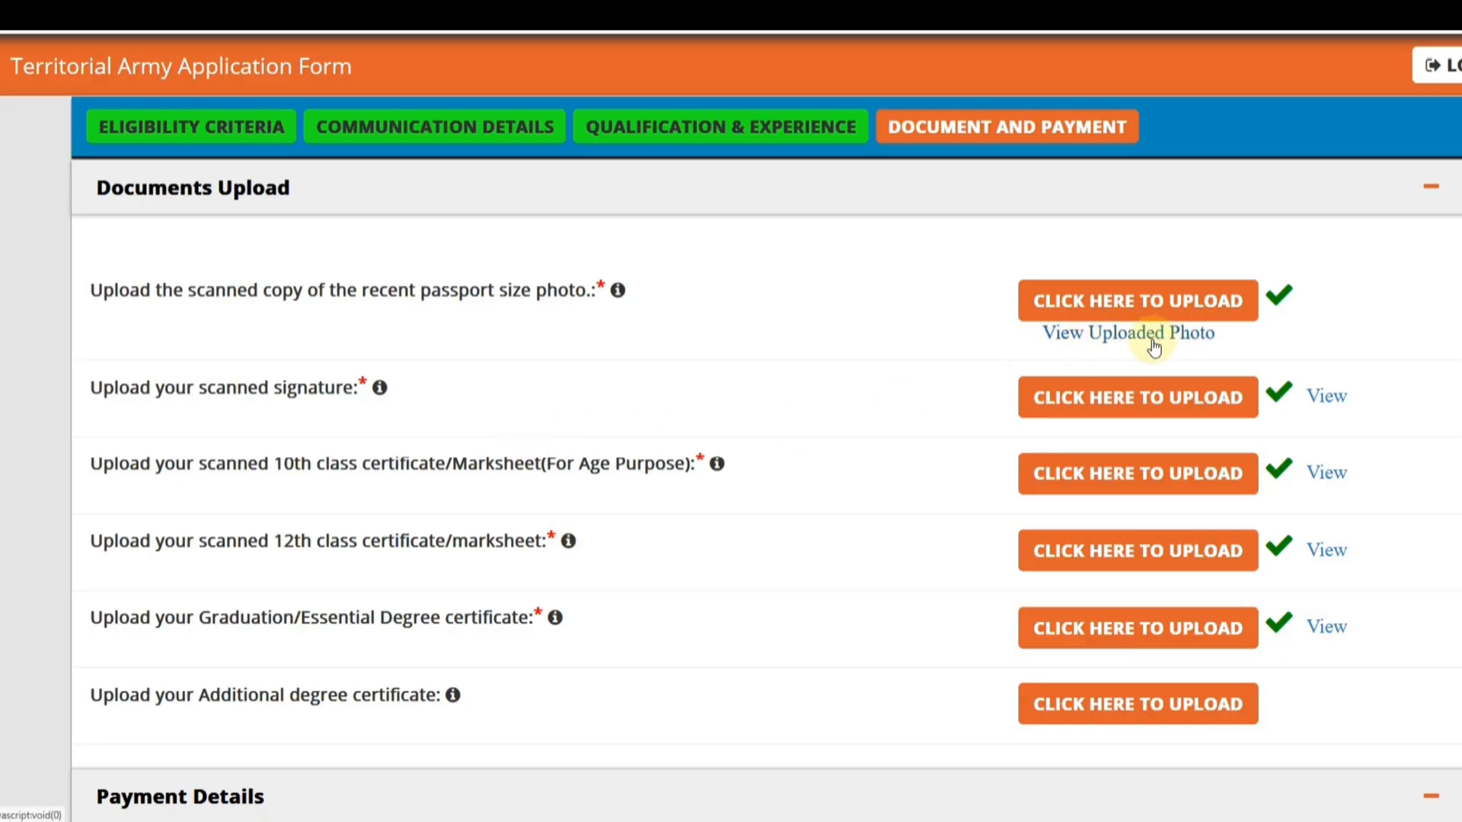
left_click(1328, 397)
left_click(1070, 102)
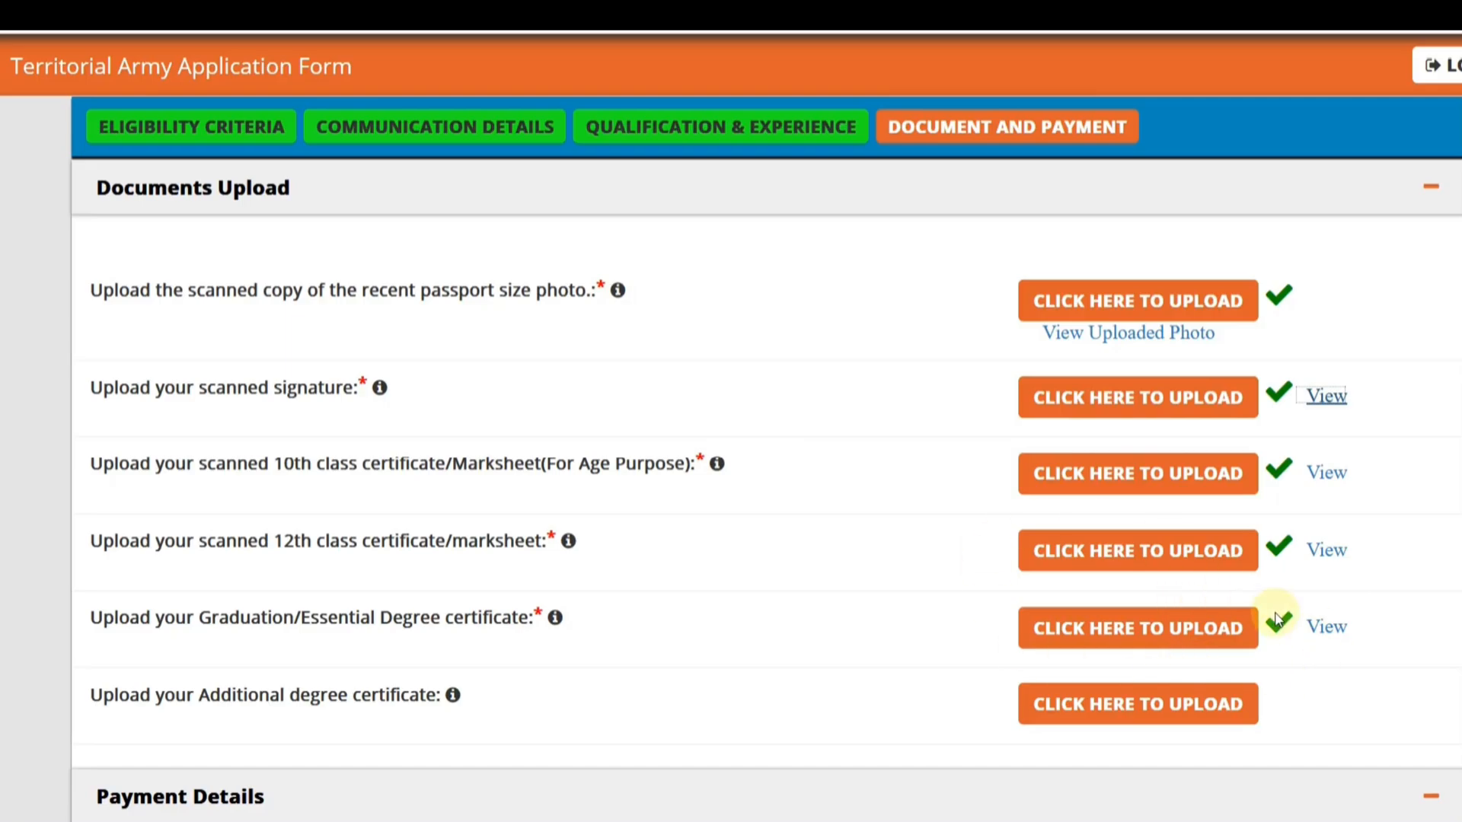
- Choose Online as the payment mode for the registration fee
scroll(885, 542, "down", 5)
scroll(460, 440, "down", 5)
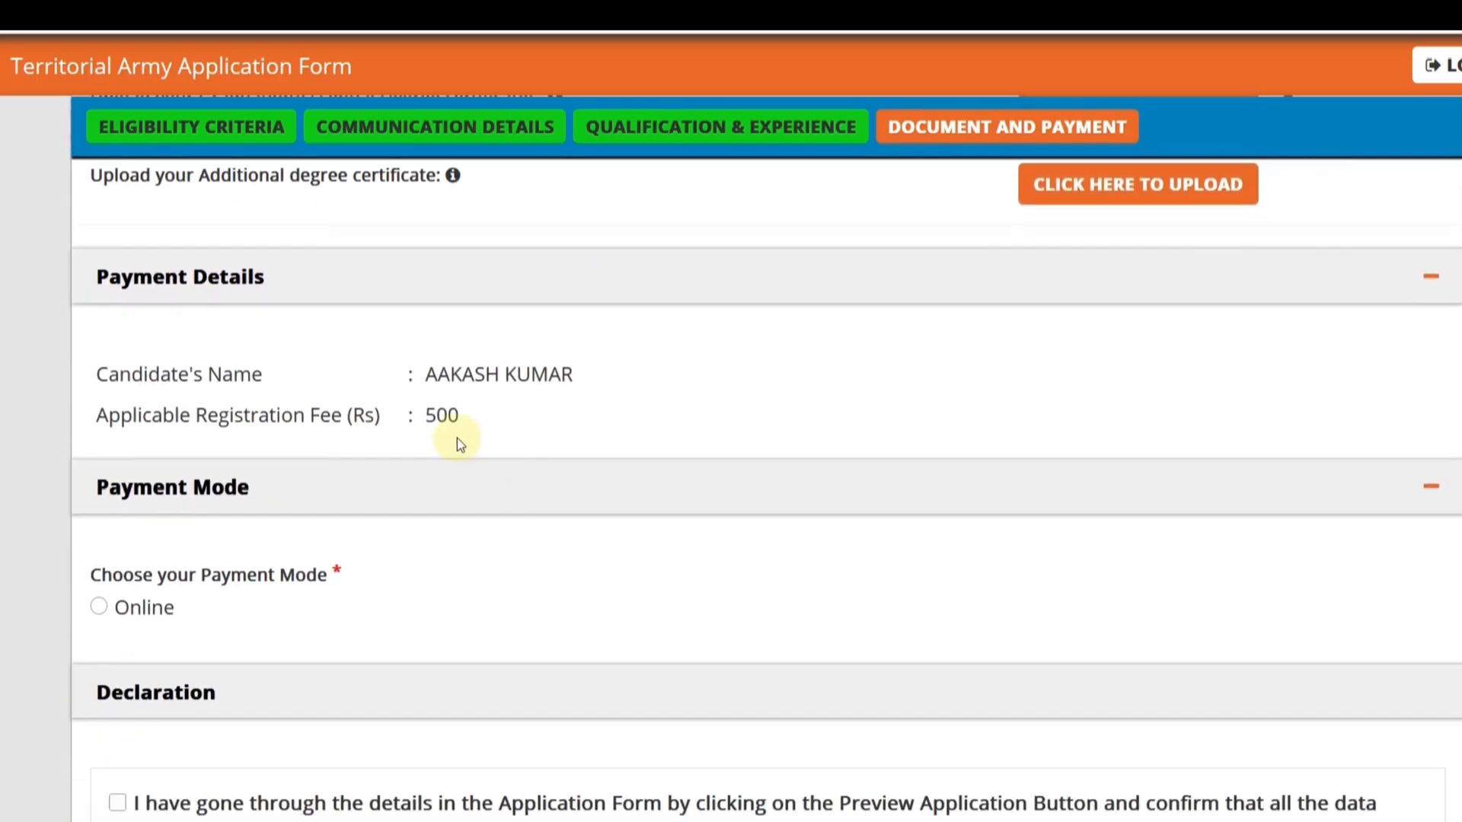
left_click(99, 348)
- Accept all five declaration statements, including possession of the supporting certificates and I Agree
scroll(137, 373, "down", 3)
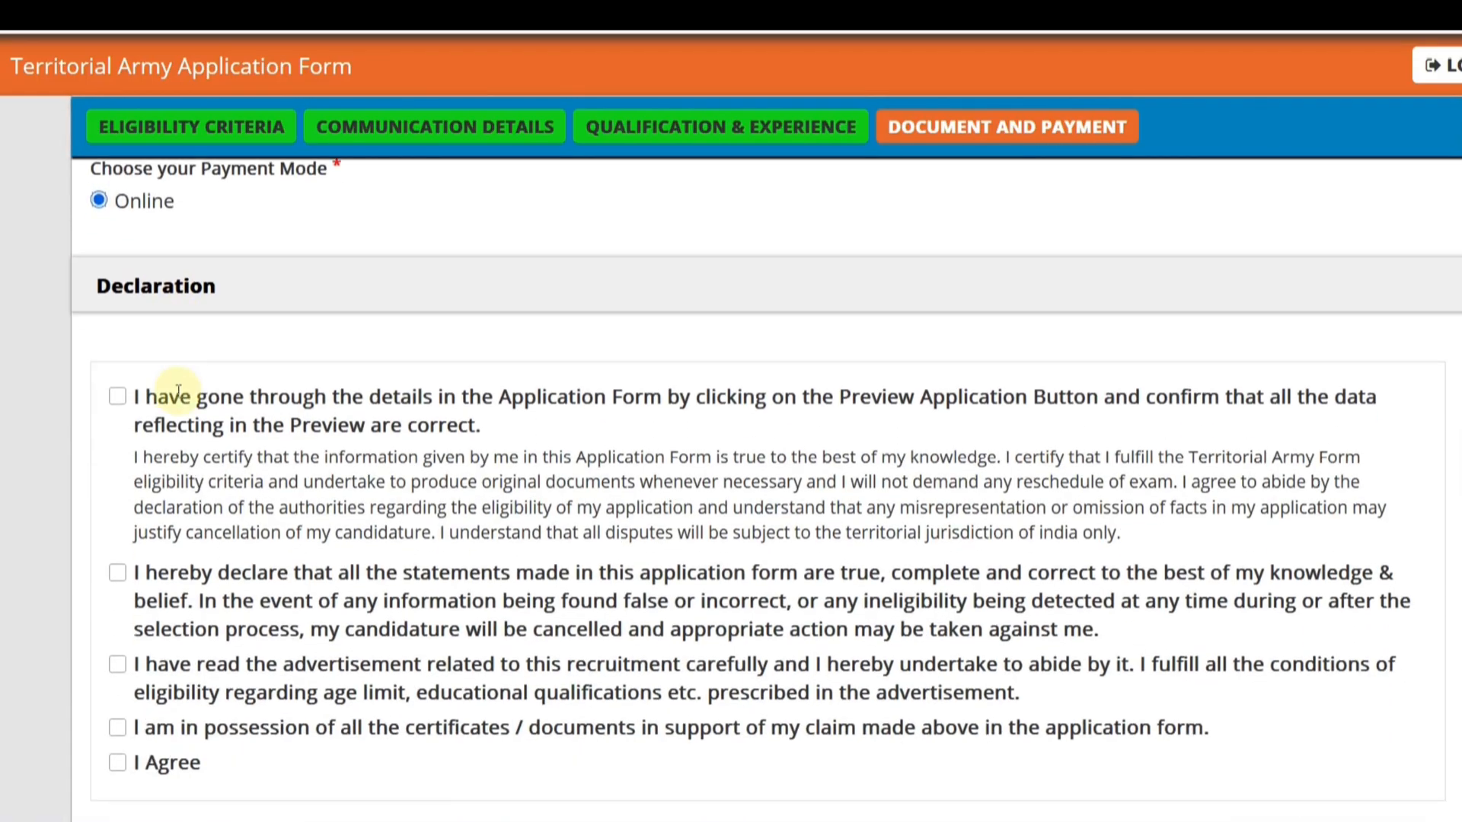
left_click(118, 284)
left_click(117, 458)
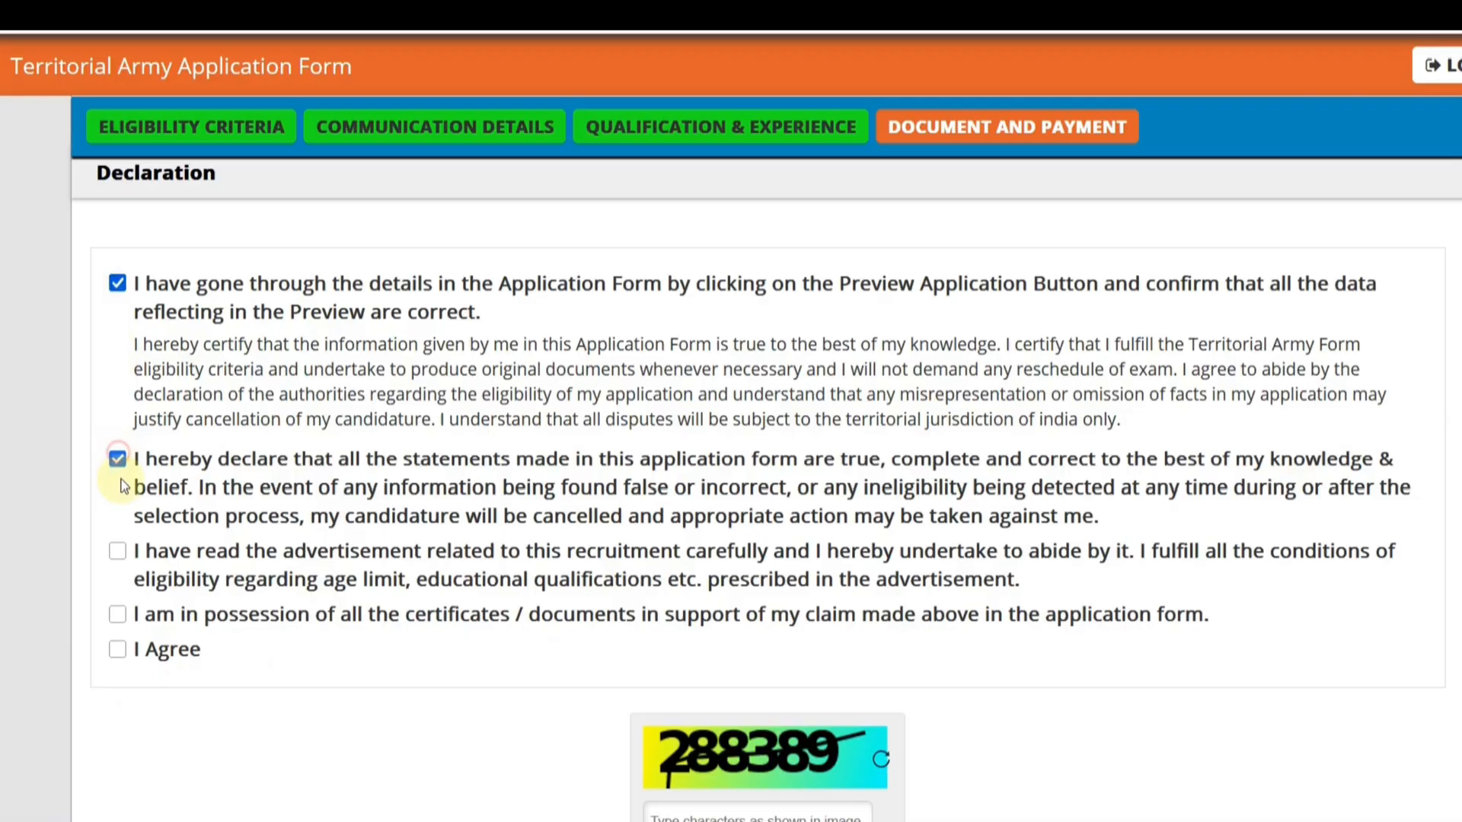
left_click(117, 550)
left_click(118, 650)
- Enter the captcha characters, submit the application form and agree to the personal data instructions
scroll(538, 587, "down", 3)
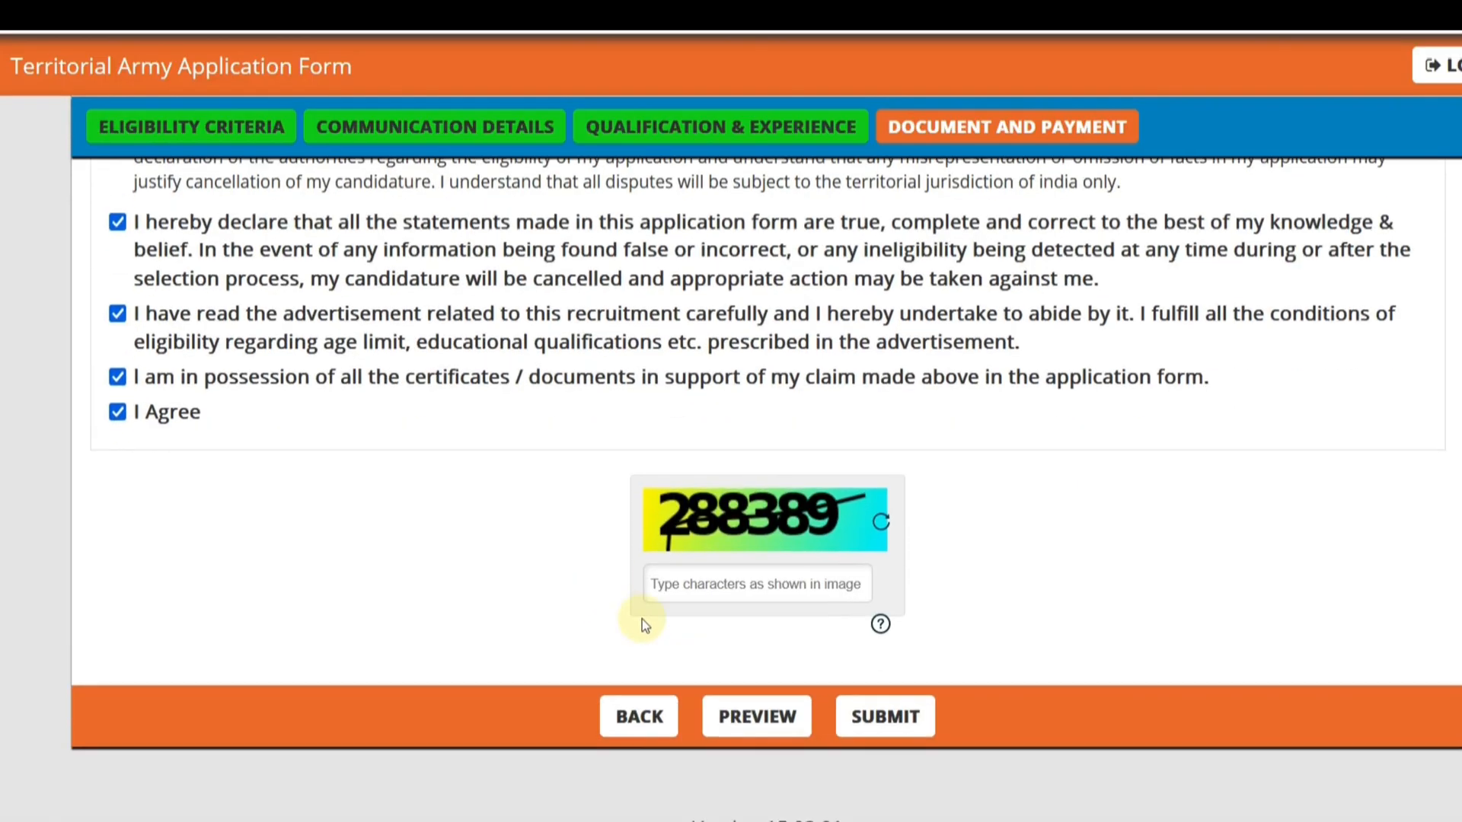
left_click(717, 572)
type("288389")
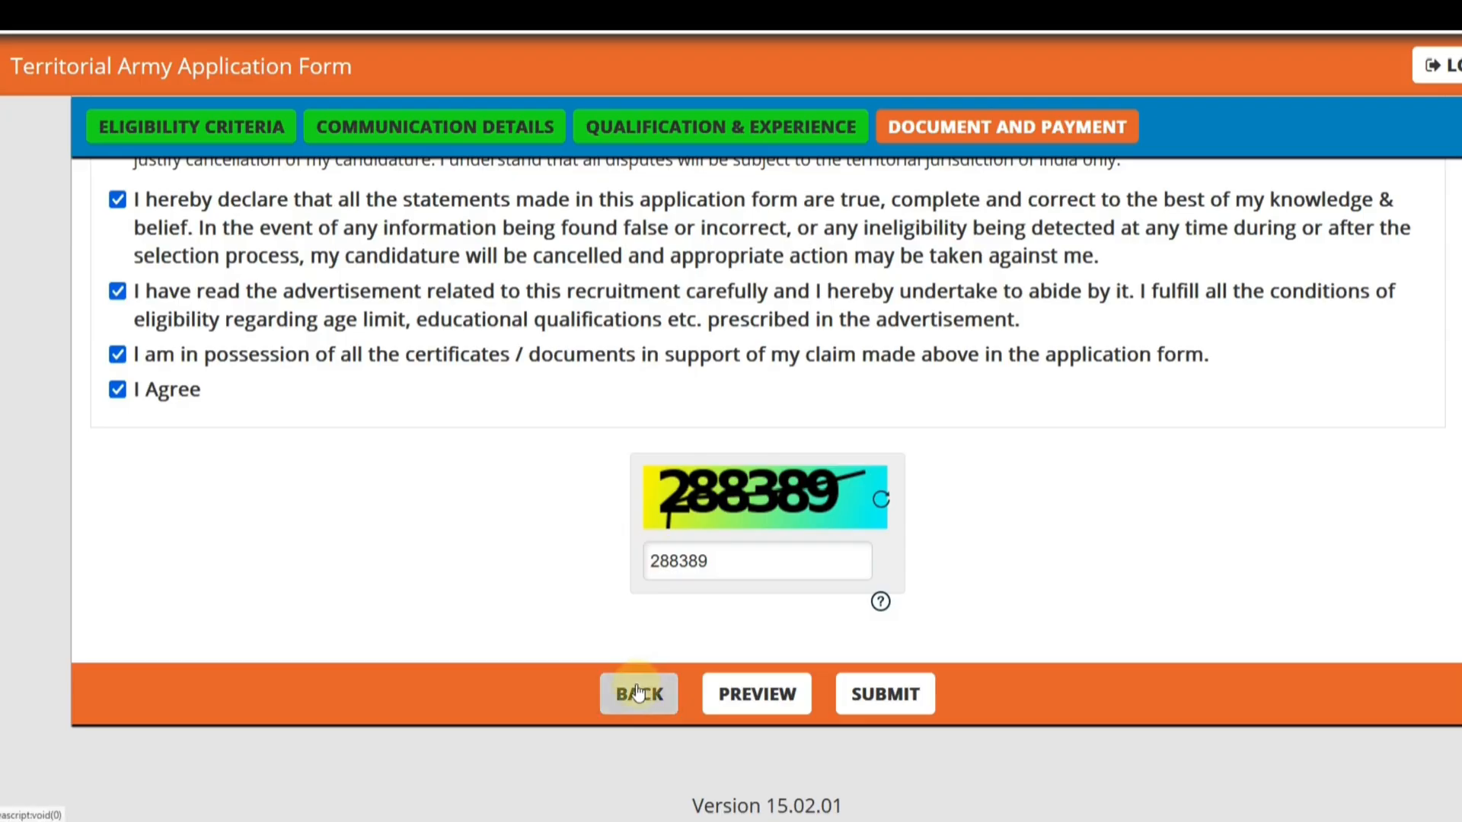
left_click(889, 697)
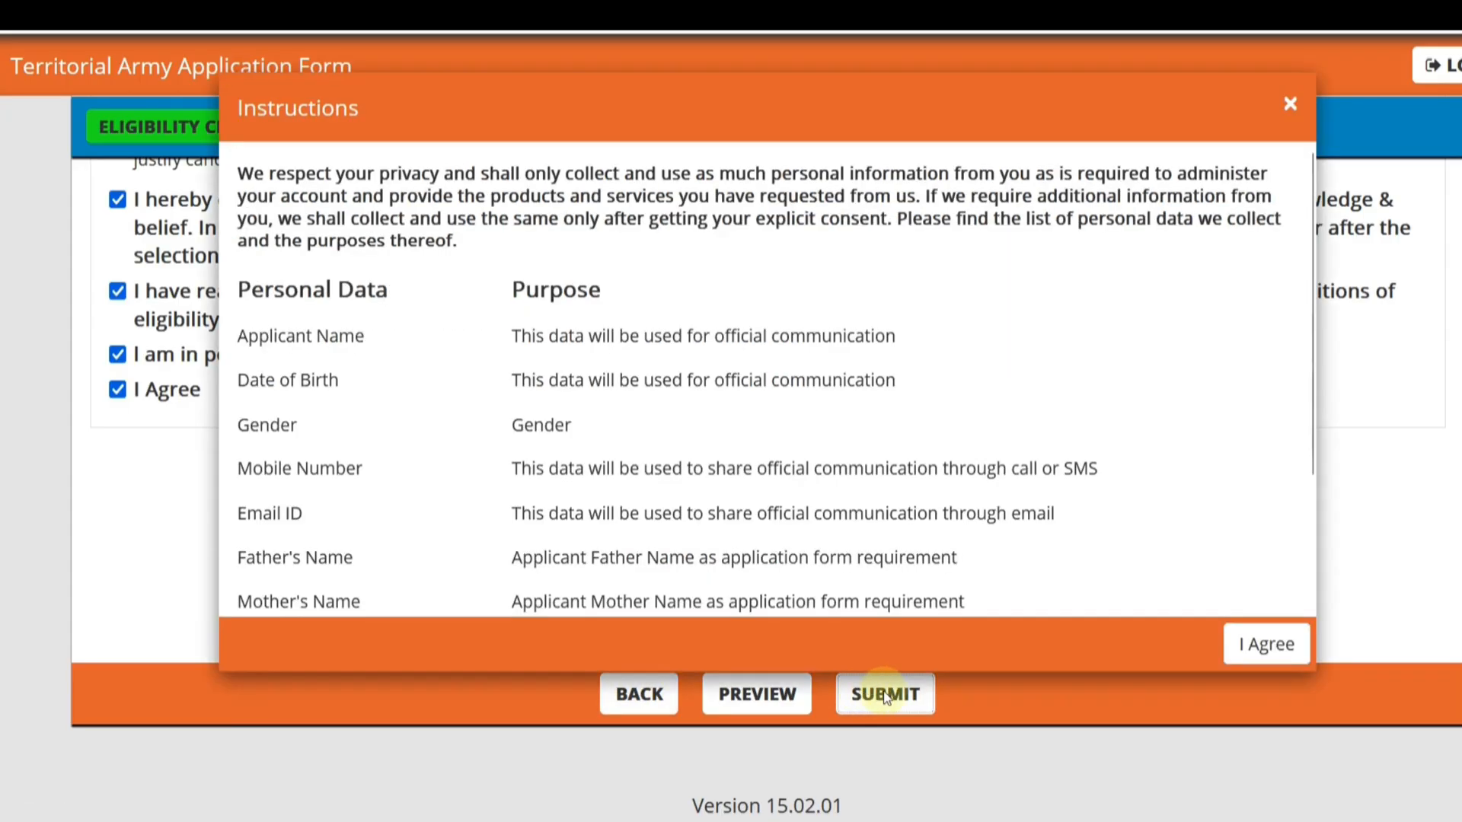
left_click(1263, 643)
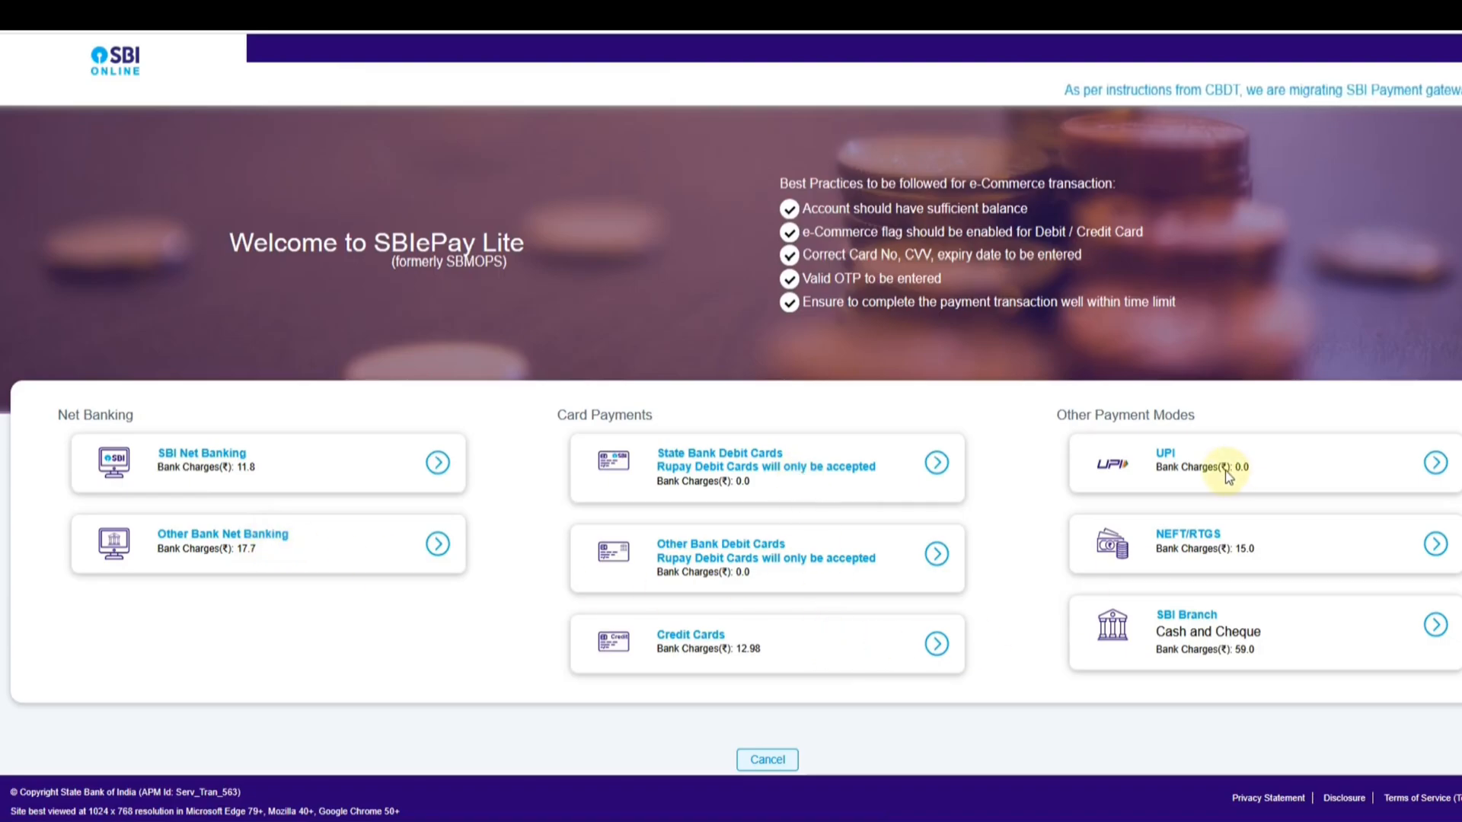
- Choose UPI as the payment method for the registration fee on the SBIePay Lite page
left_click(1435, 462)
scroll(662, 561, "down", 1)
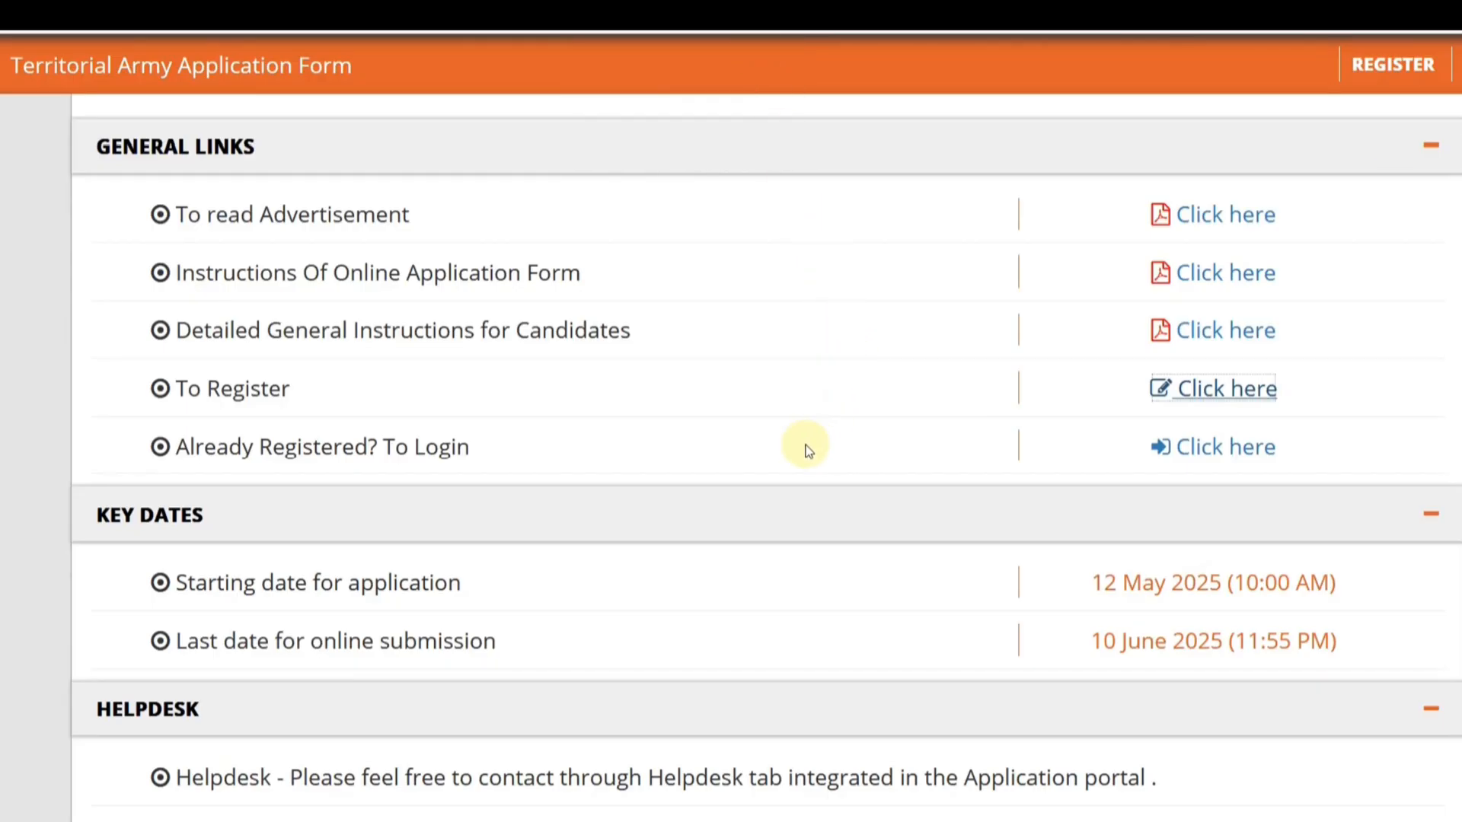
- Look at the login page for registered candidates from the application portal's general links and return to the home page
scroll(807, 449, "up", 6)
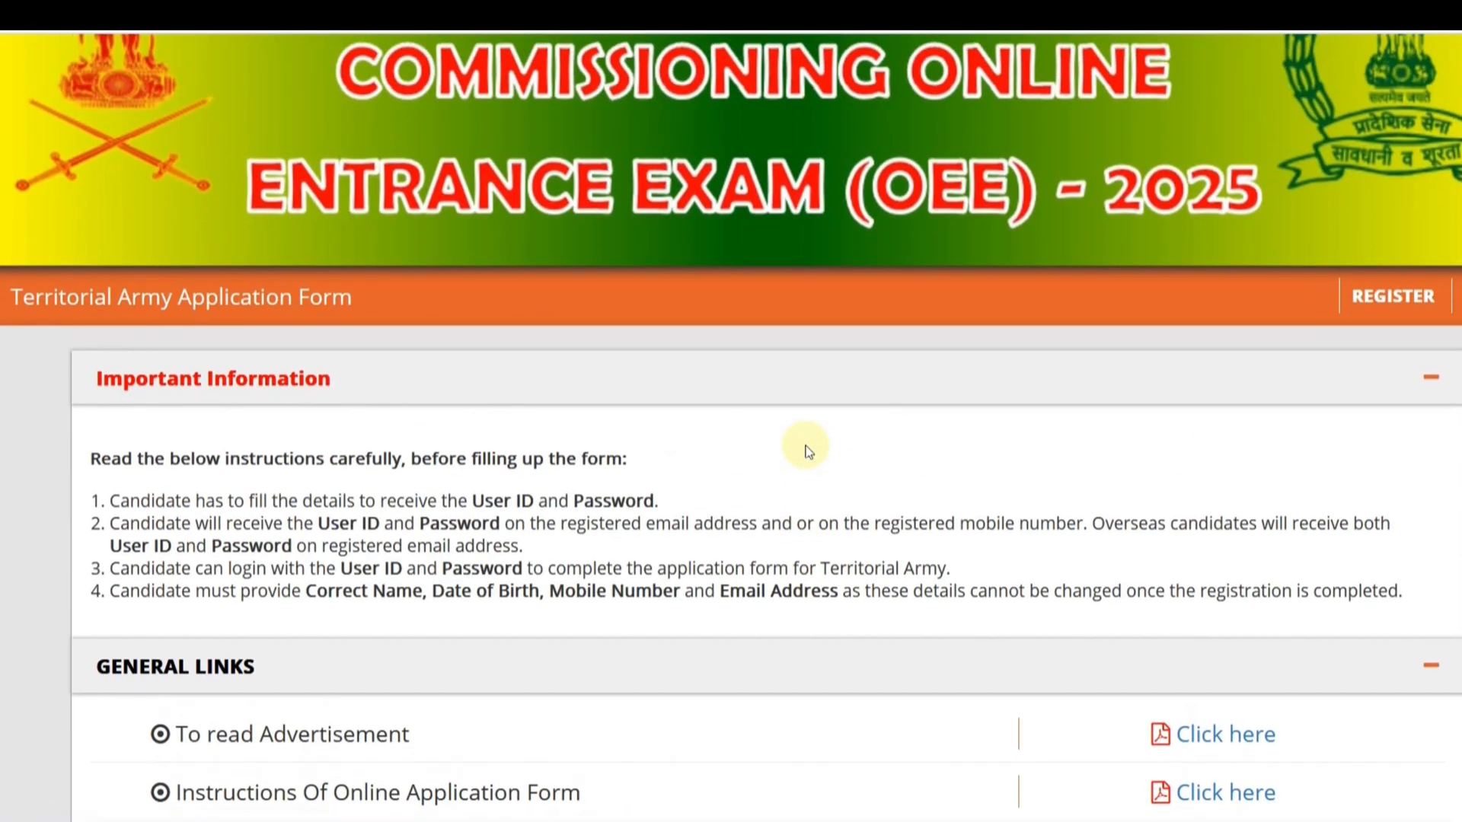
scroll(809, 451, "up", 2)
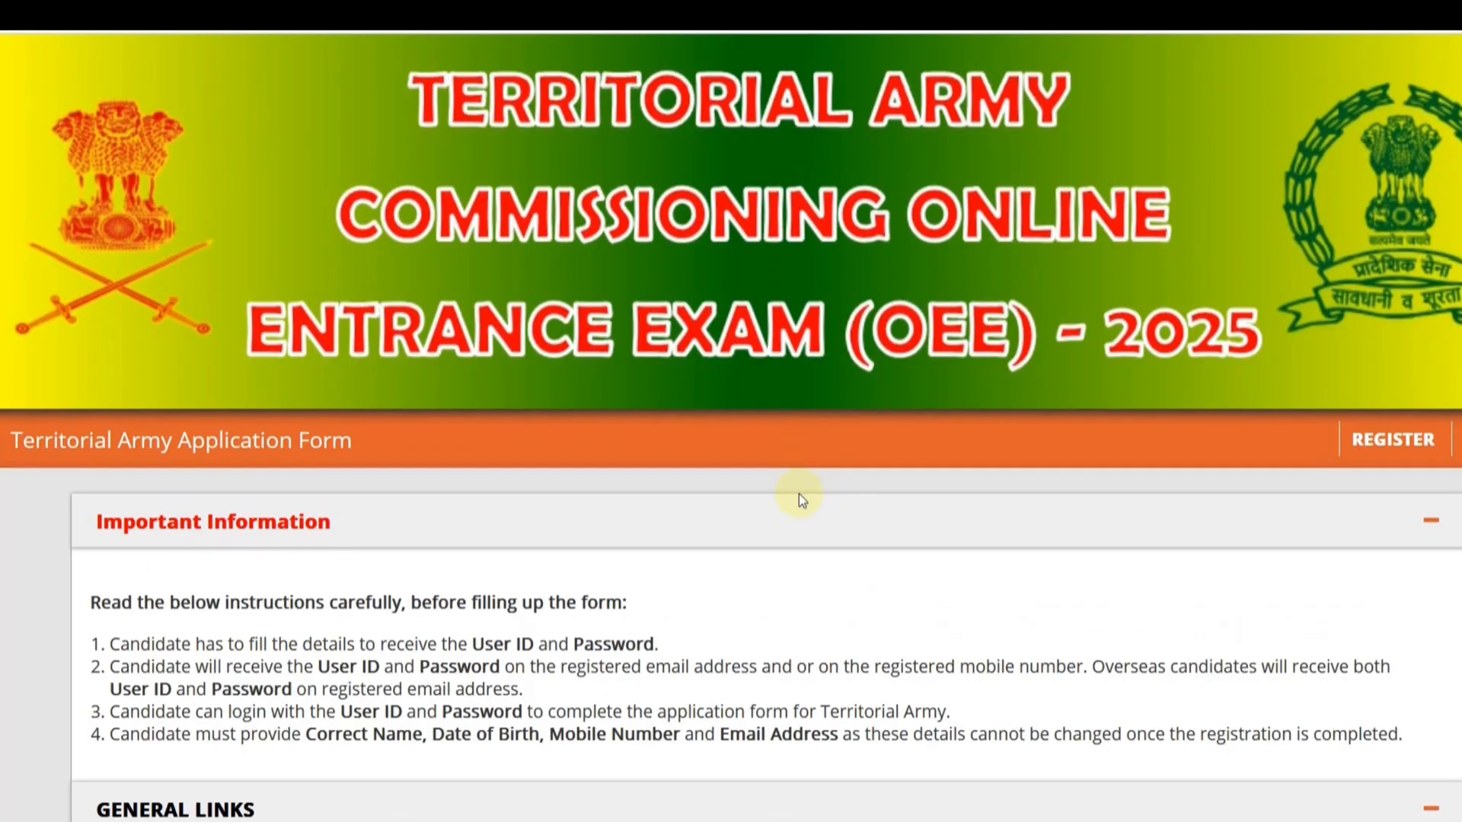
scroll(797, 499, "down", 7)
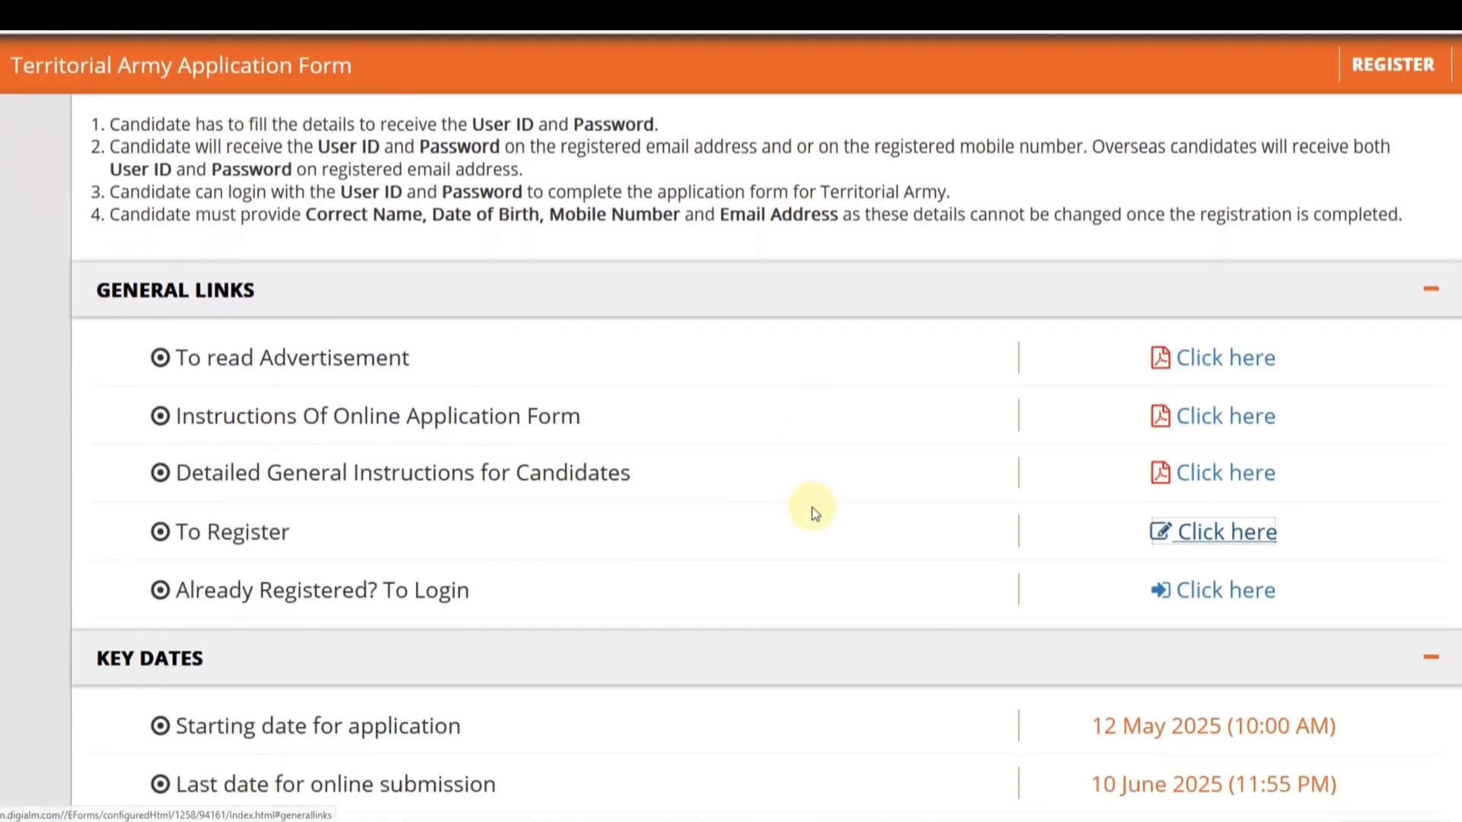
left_click(1229, 598)
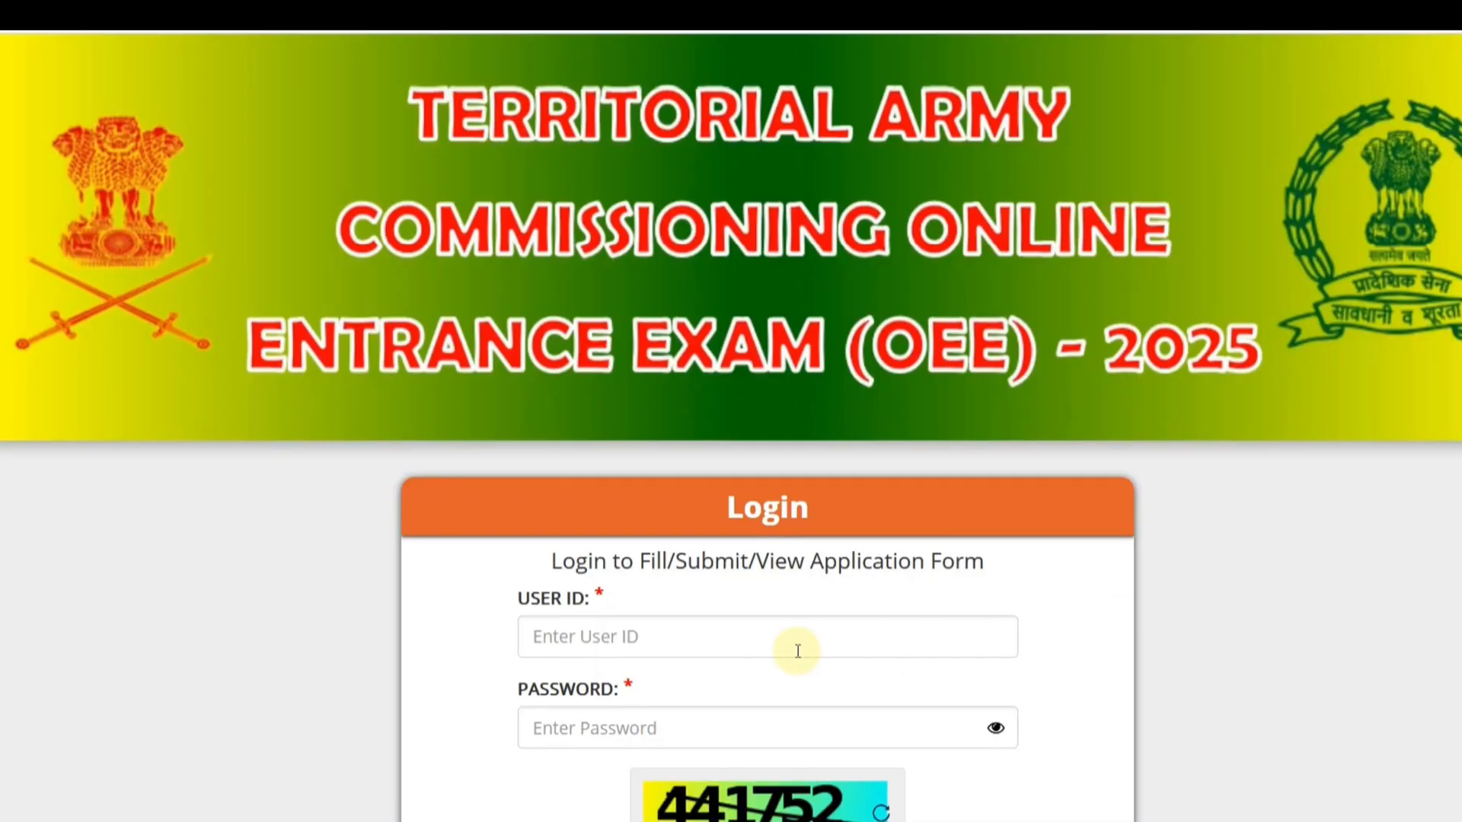
scroll(761, 639, "down", 2)
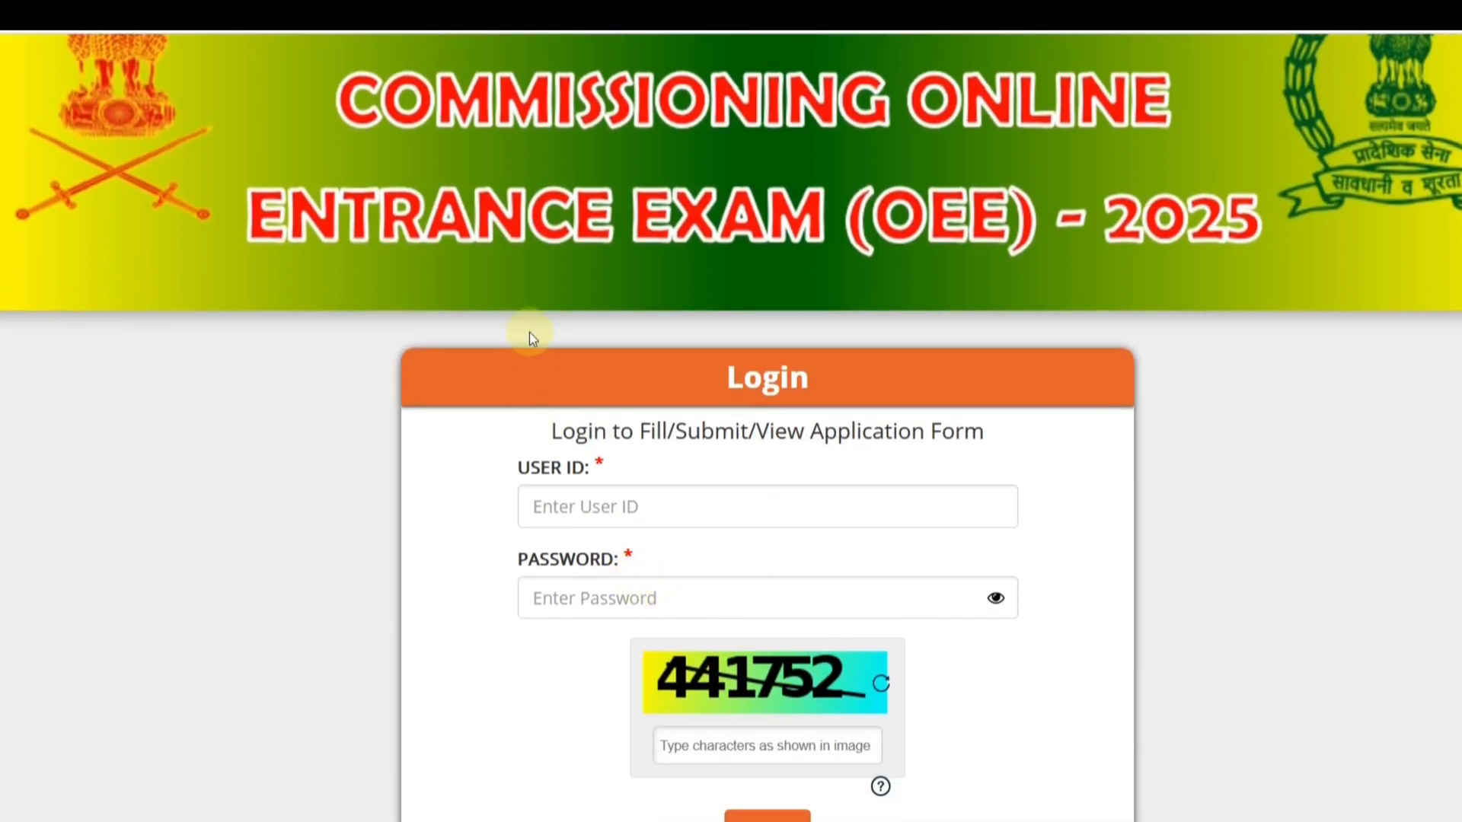
left_click(482, 14)
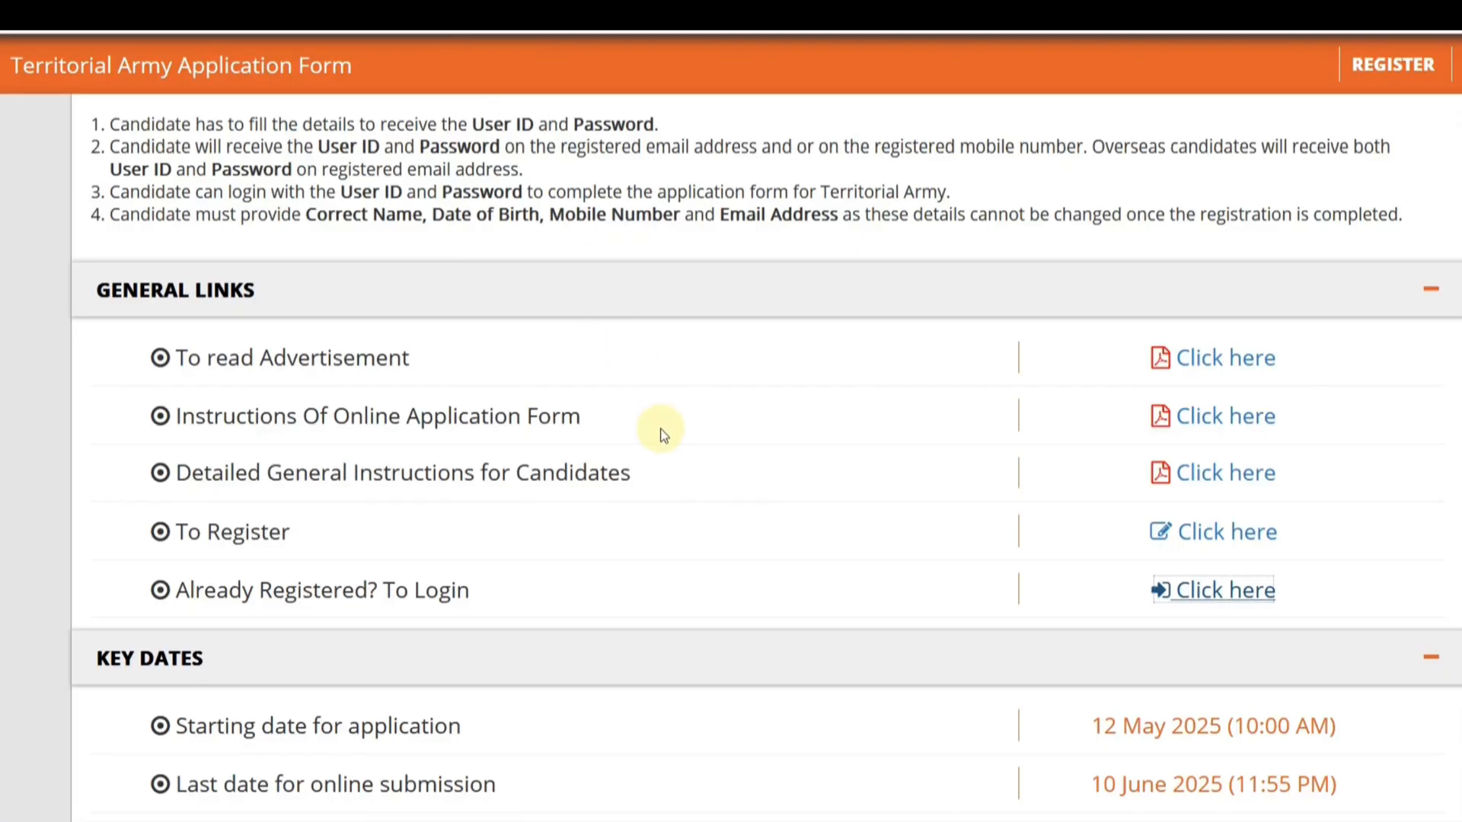
scroll(725, 515, "up", 5)
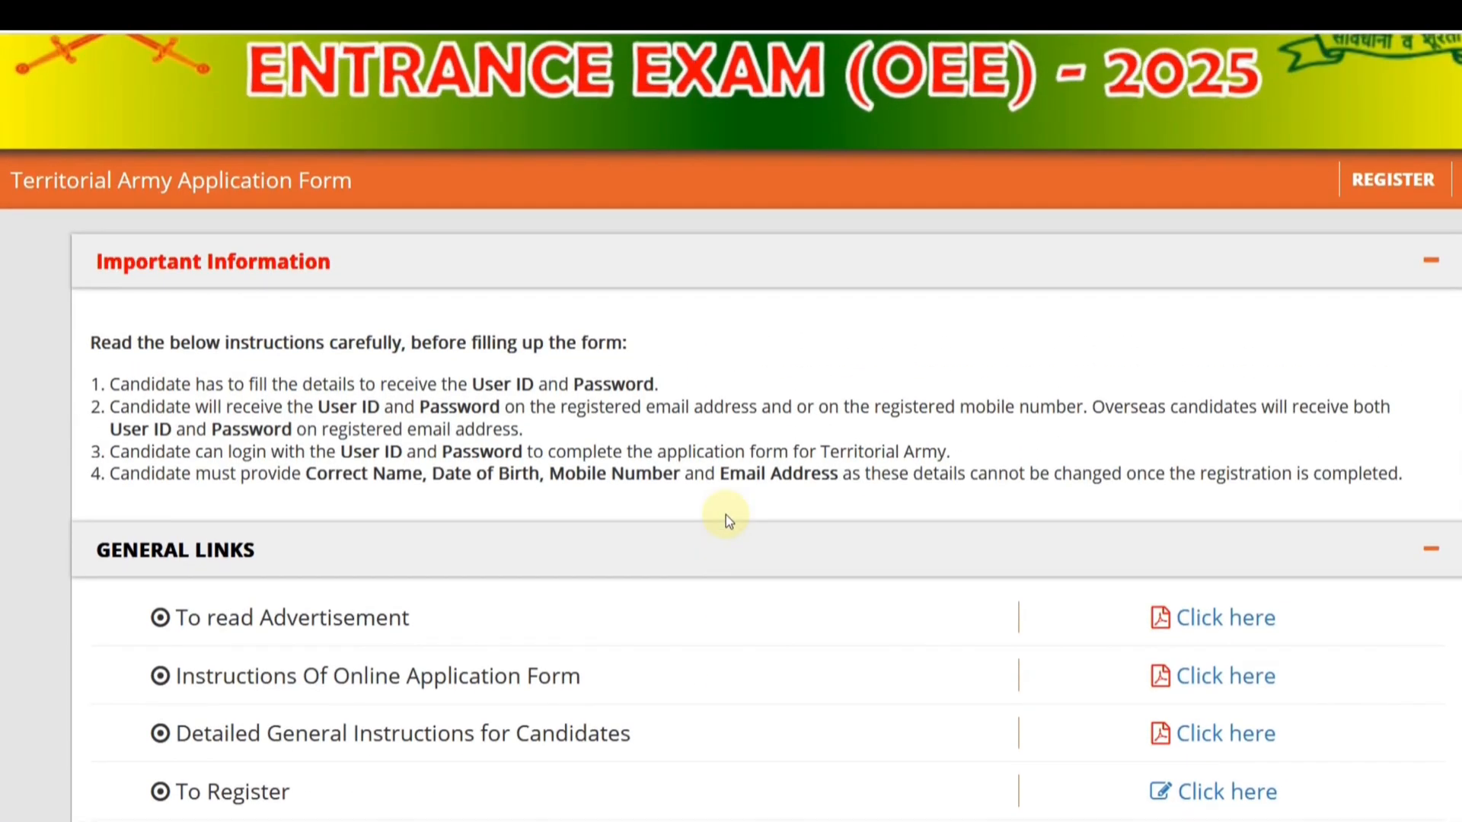